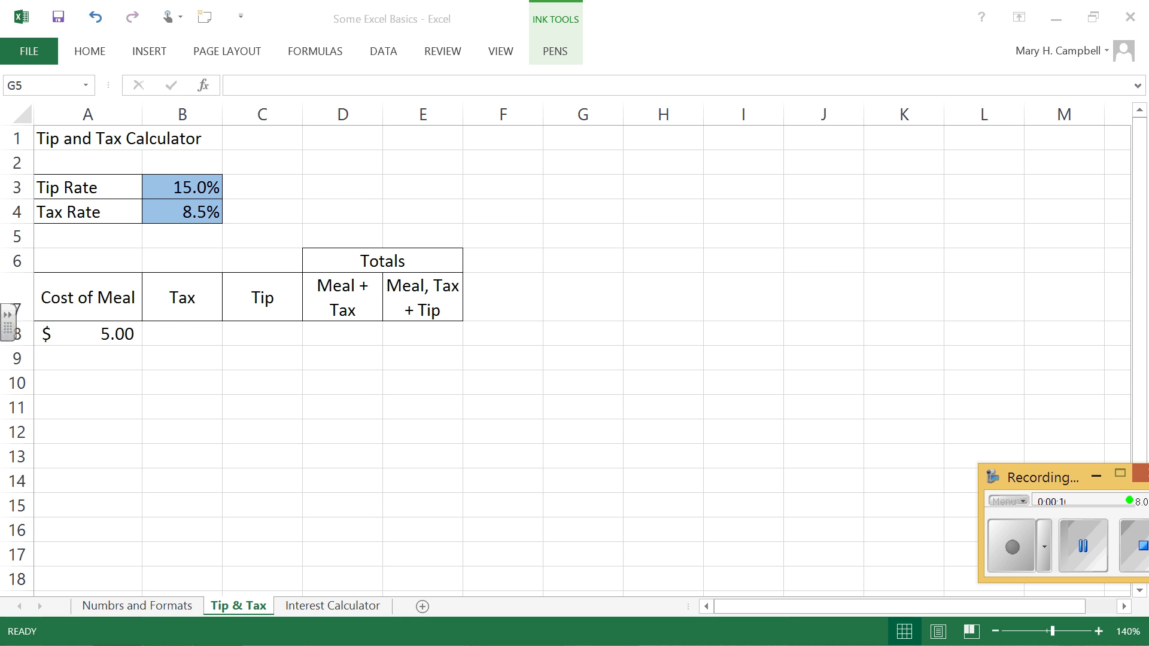
left_click(125, 335)
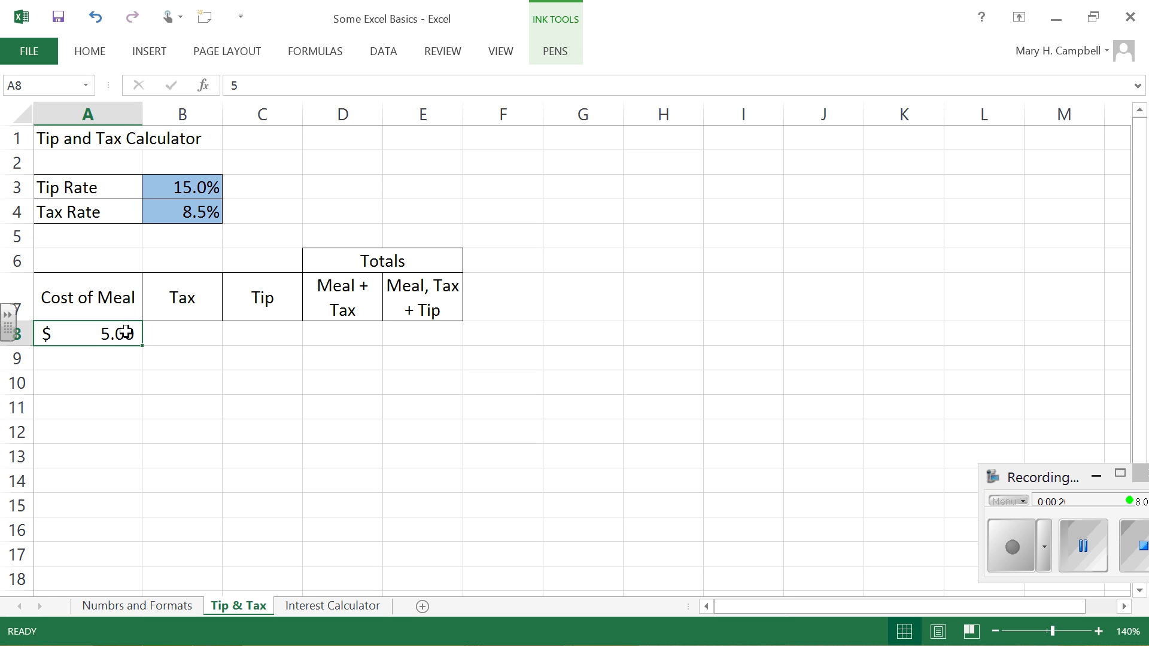
left_click(195, 329)
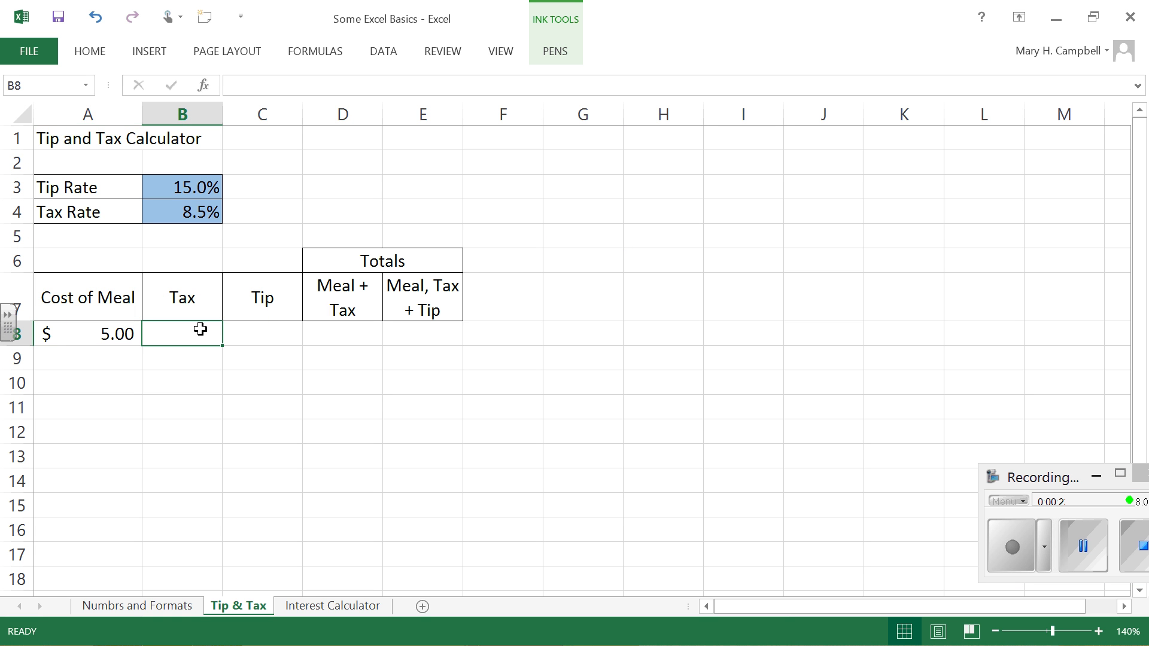
left_click(267, 333)
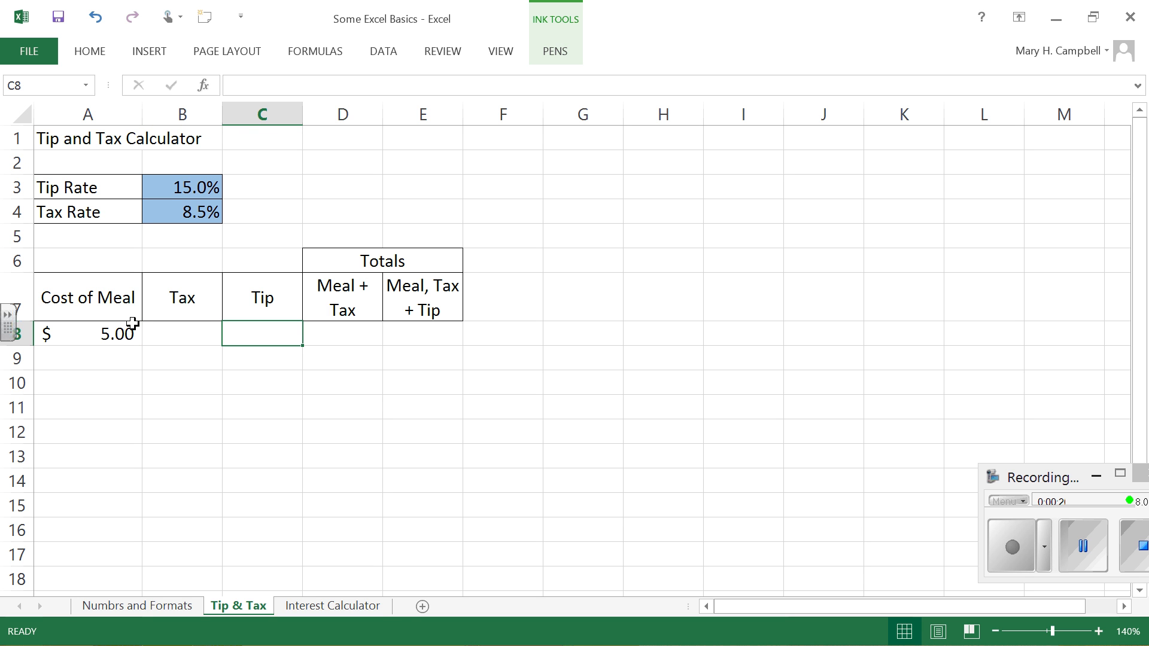
left_click(346, 334)
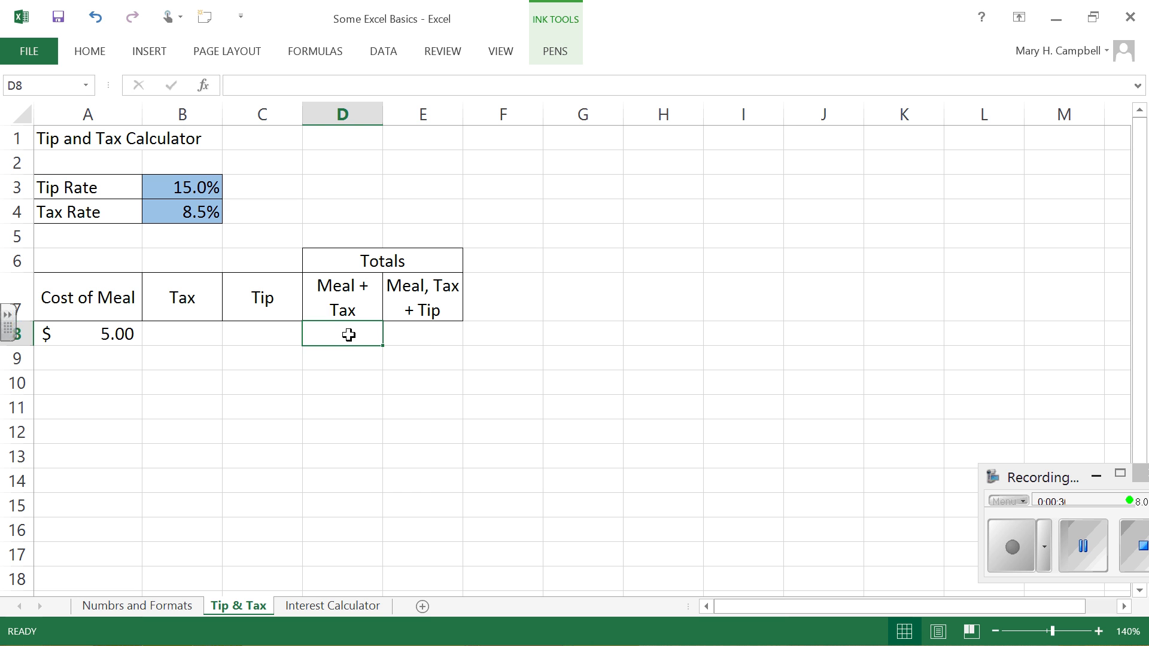
left_click(438, 333)
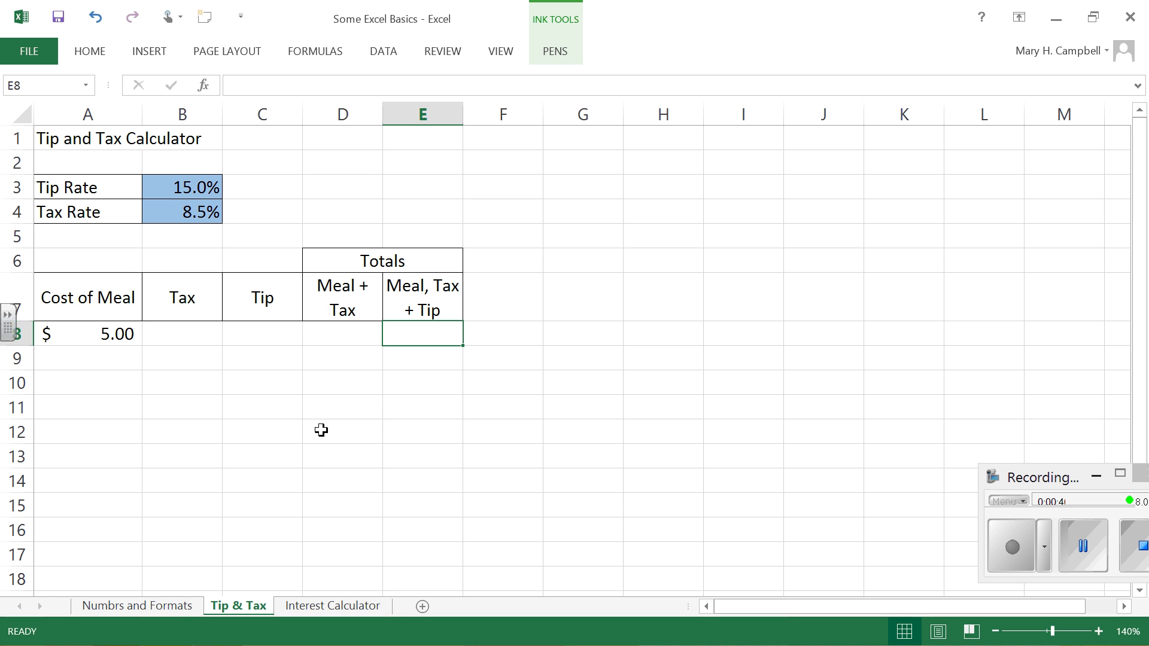
Step: Calculate the tax in cell B8 with the fixed-number formula =5*0.085
left_click(194, 333)
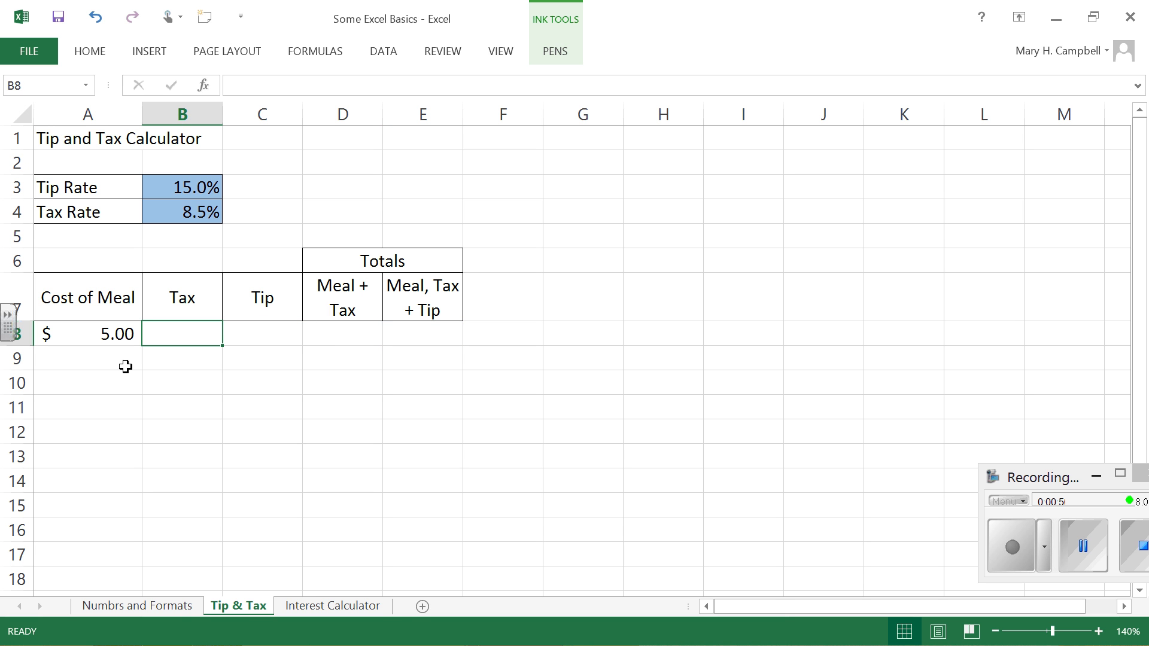
type("=")
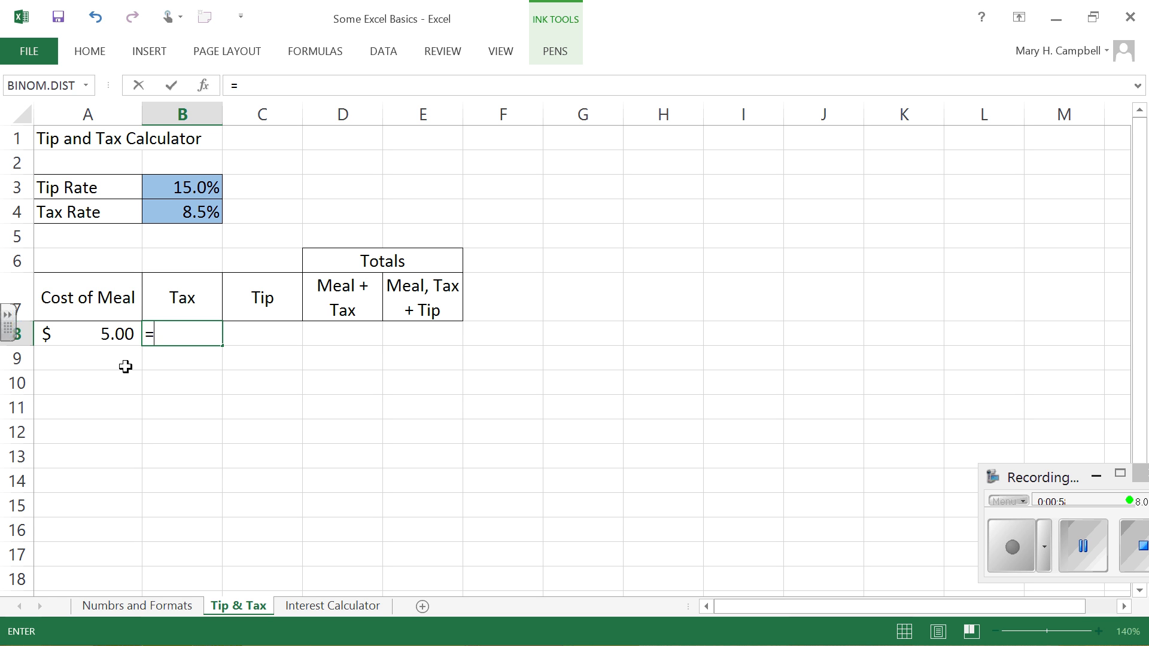
type("5*")
type(".")
type("8")
type("5")
key("BackSpace")
key("BackSpace")
type("085")
key("Return")
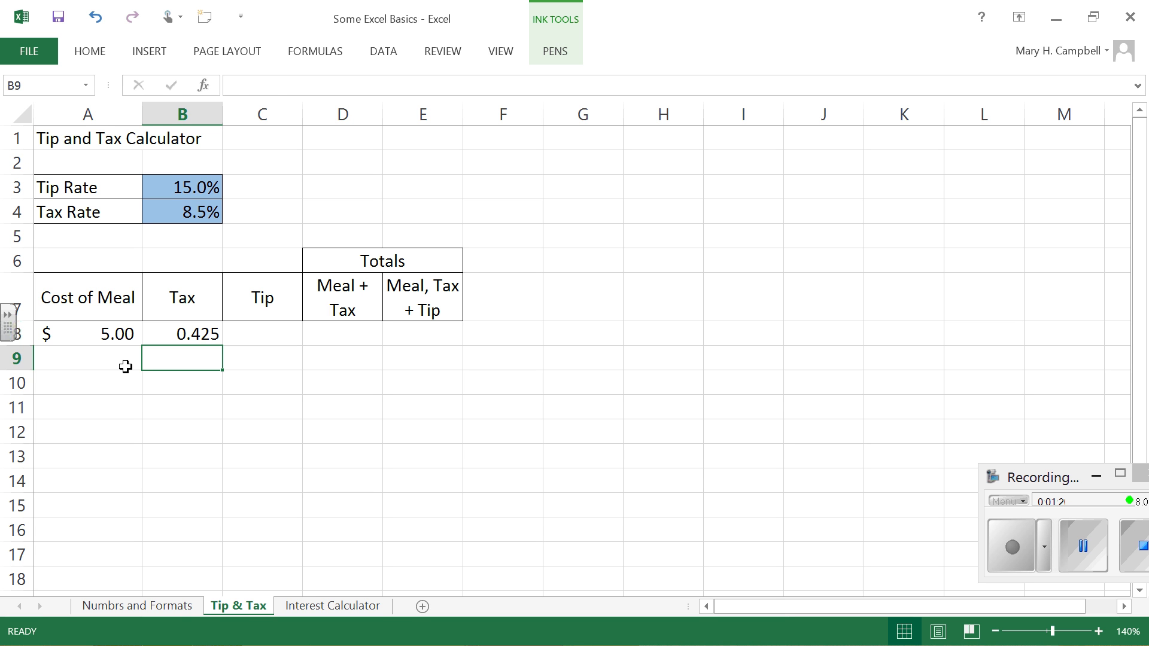
Step: Replace the Tax formula in B8 with =A8*B4, multiplying the meal cost by the tax rate cell
key("Up")
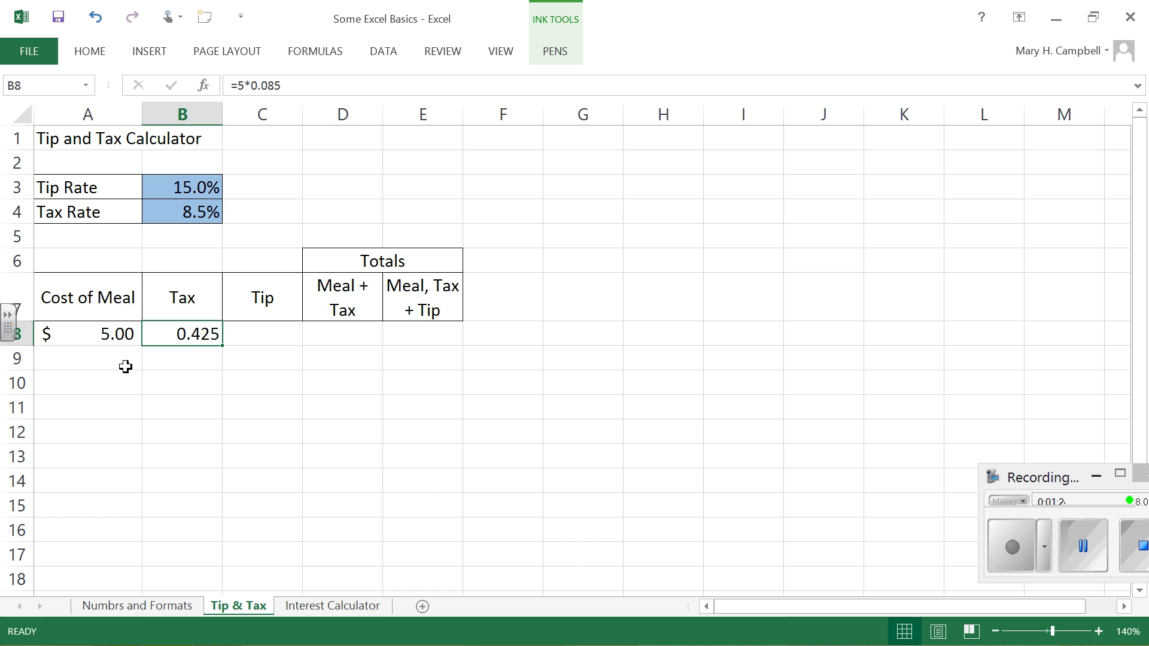
type("=")
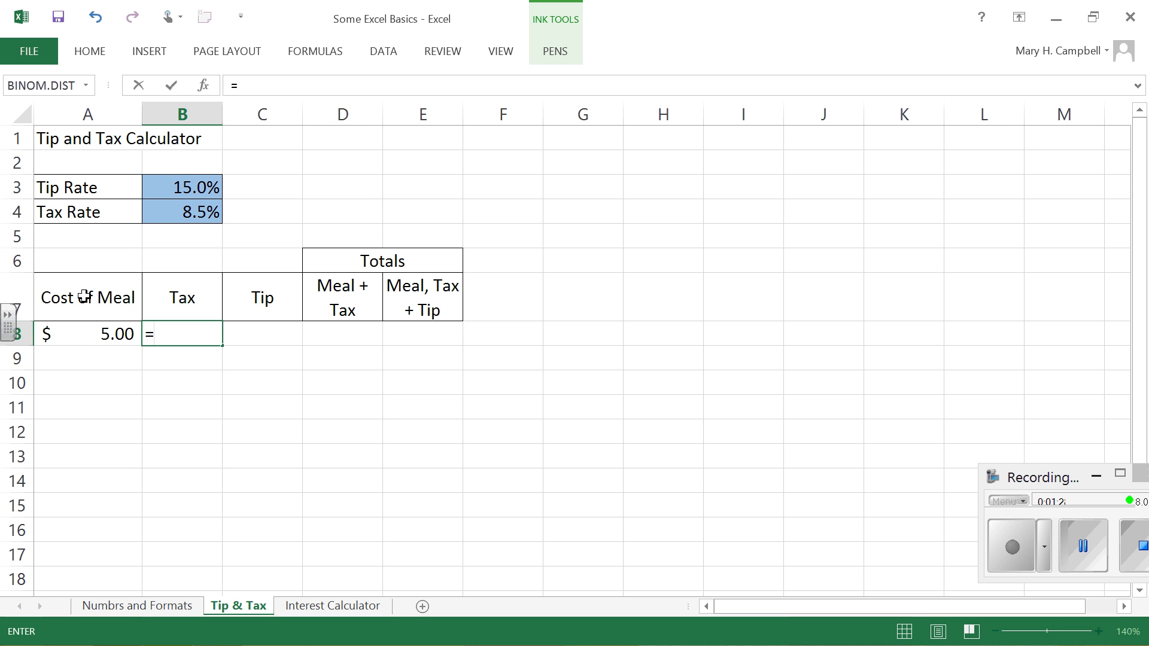
left_click(100, 331)
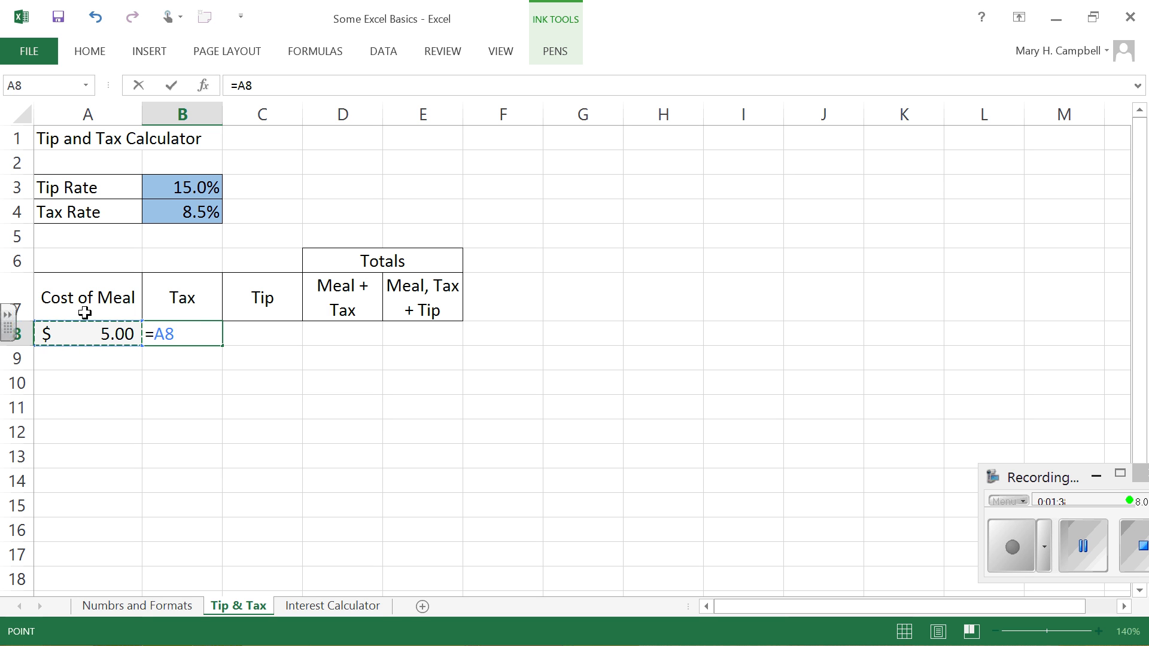
type("*")
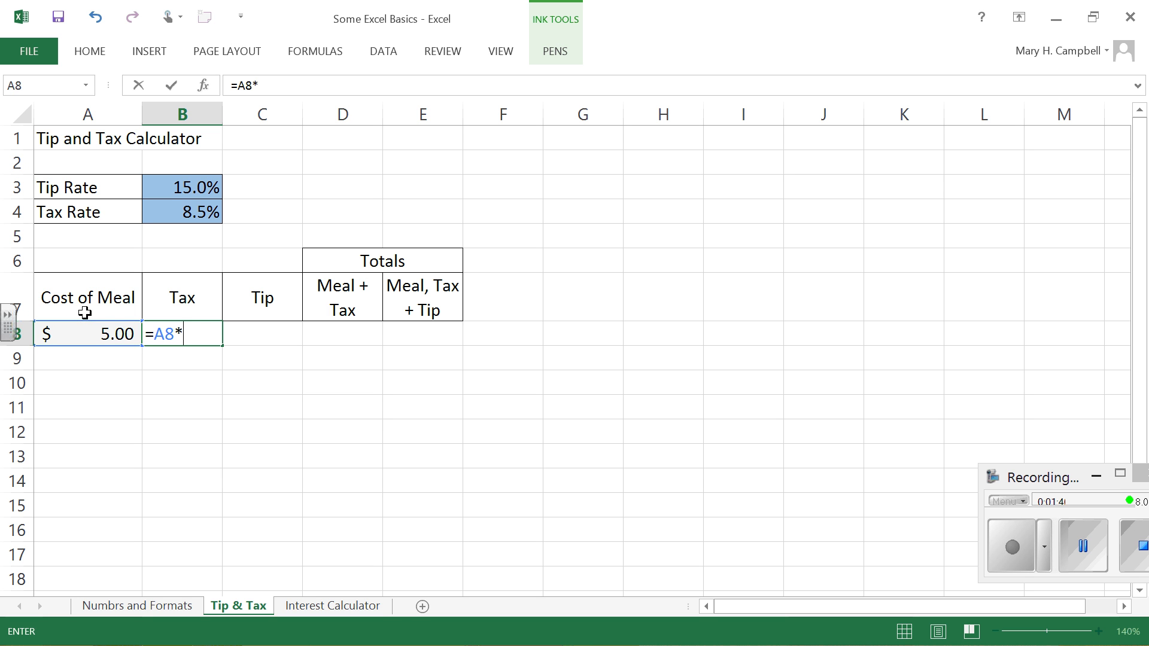
left_click(203, 212)
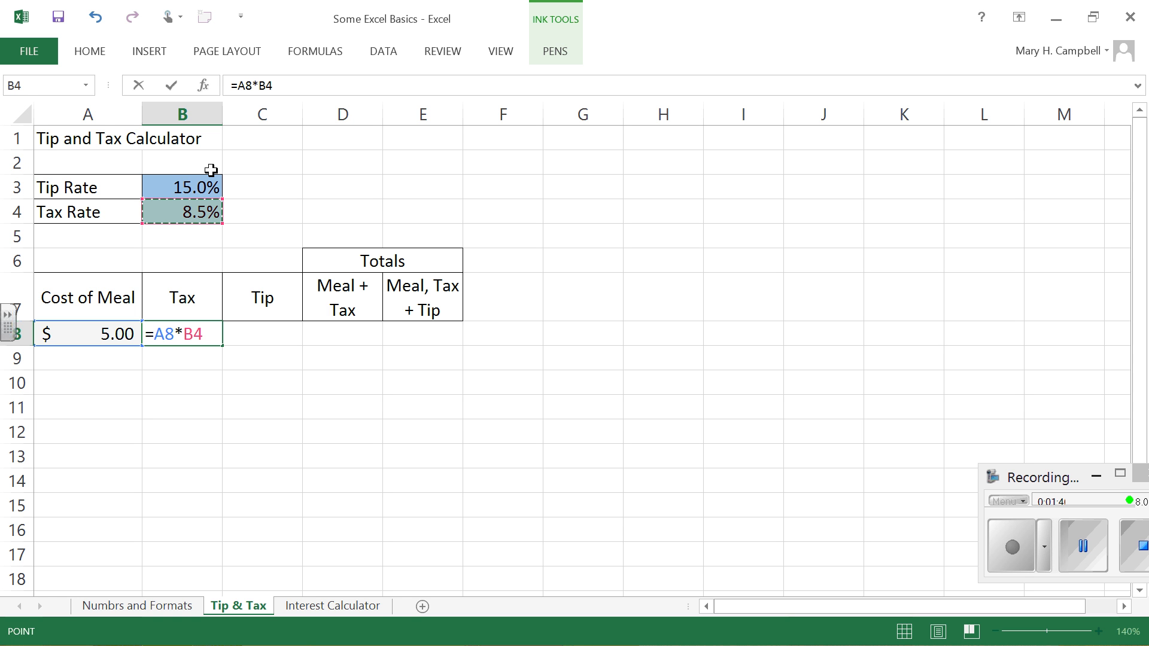
key("BackSpace")
key("BackSpace")
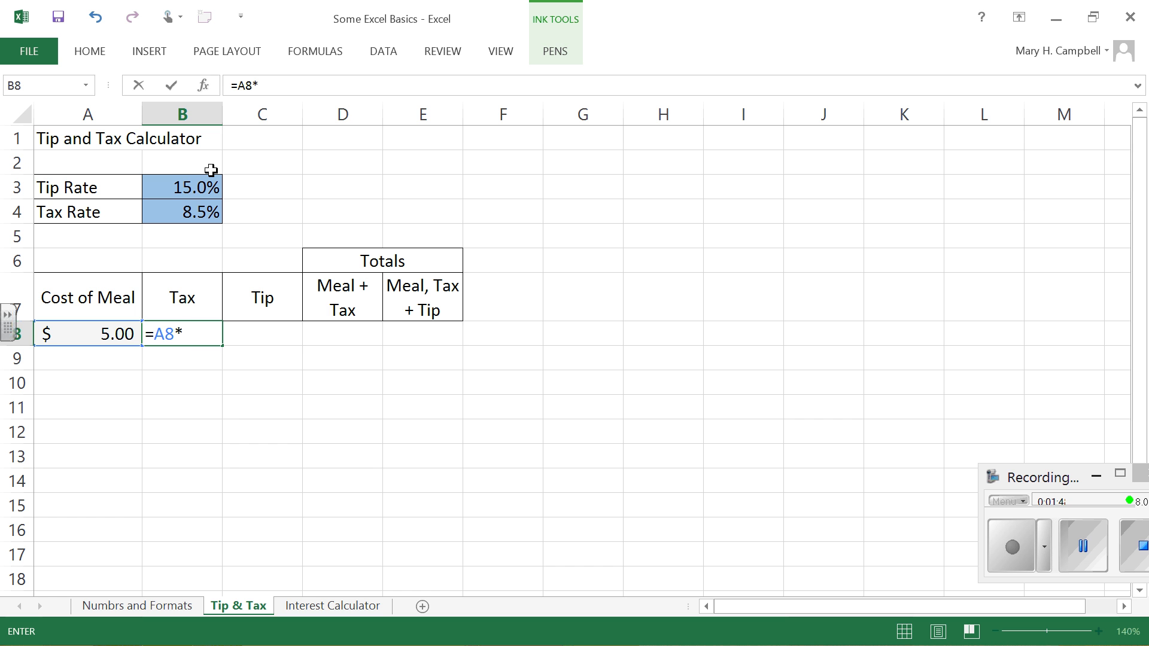
type("b4")
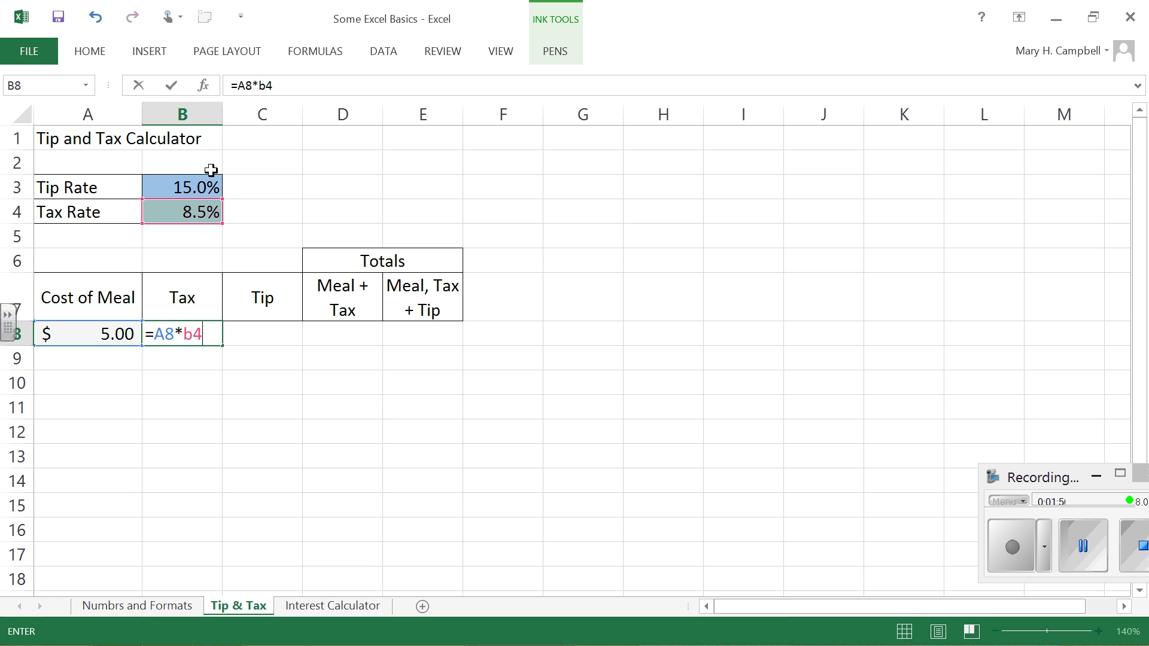
key("Return")
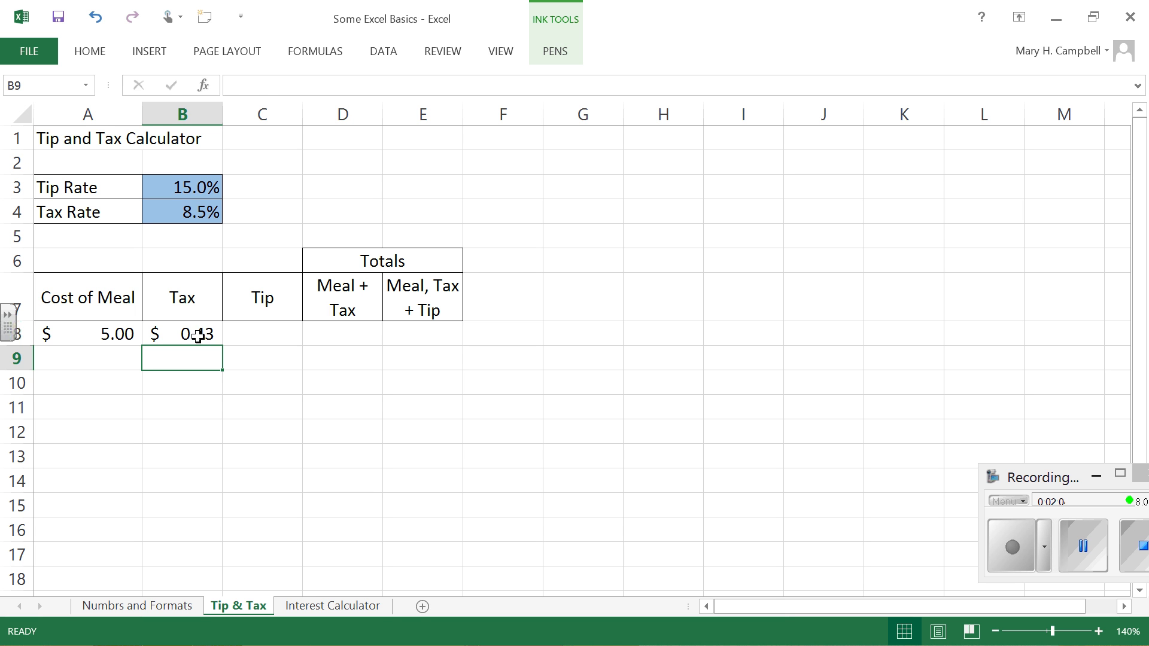
left_click(163, 327)
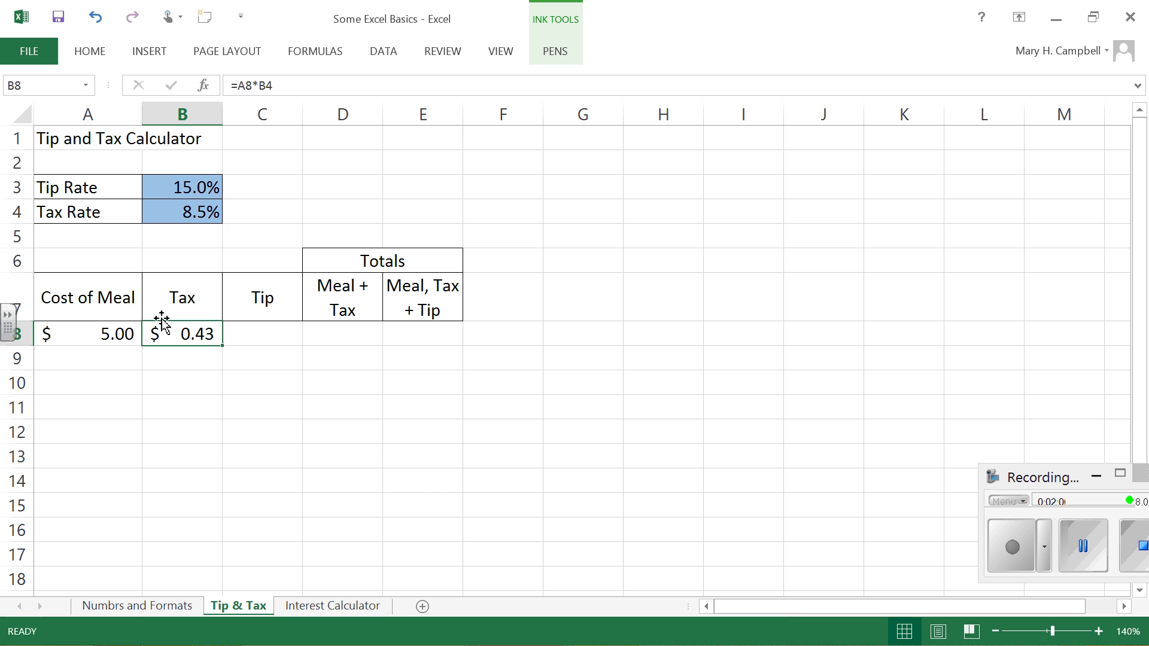
Step: Test the Tax formula by setting the tax rate in B4 to 9% and checking cell B8
left_click(173, 208)
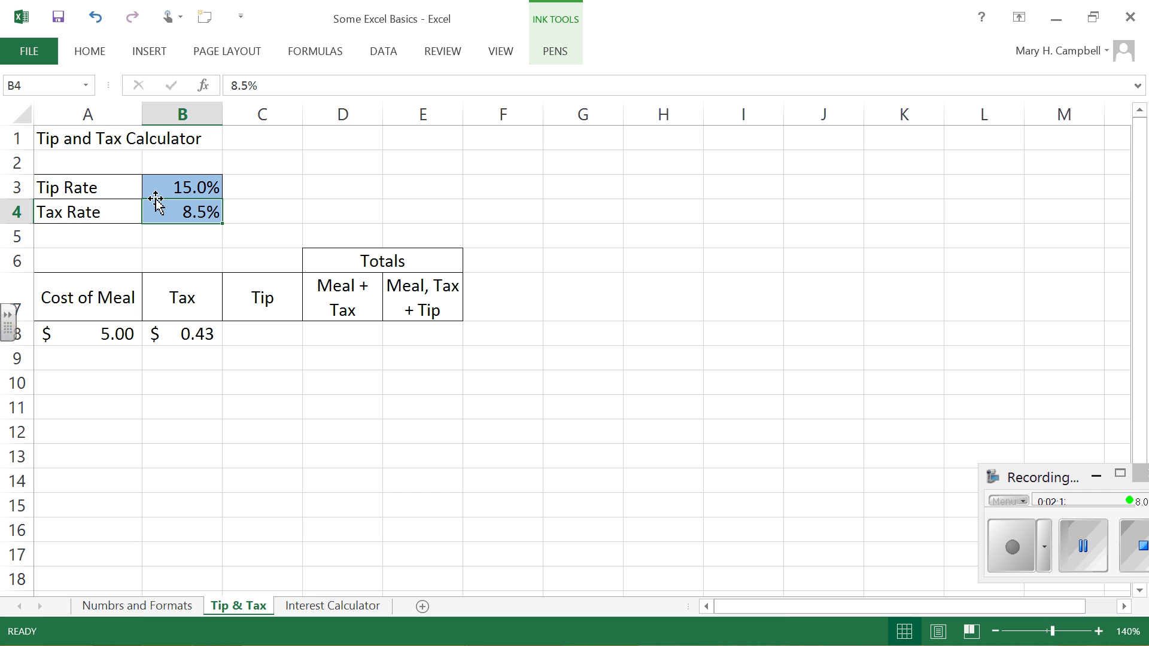
type(".09")
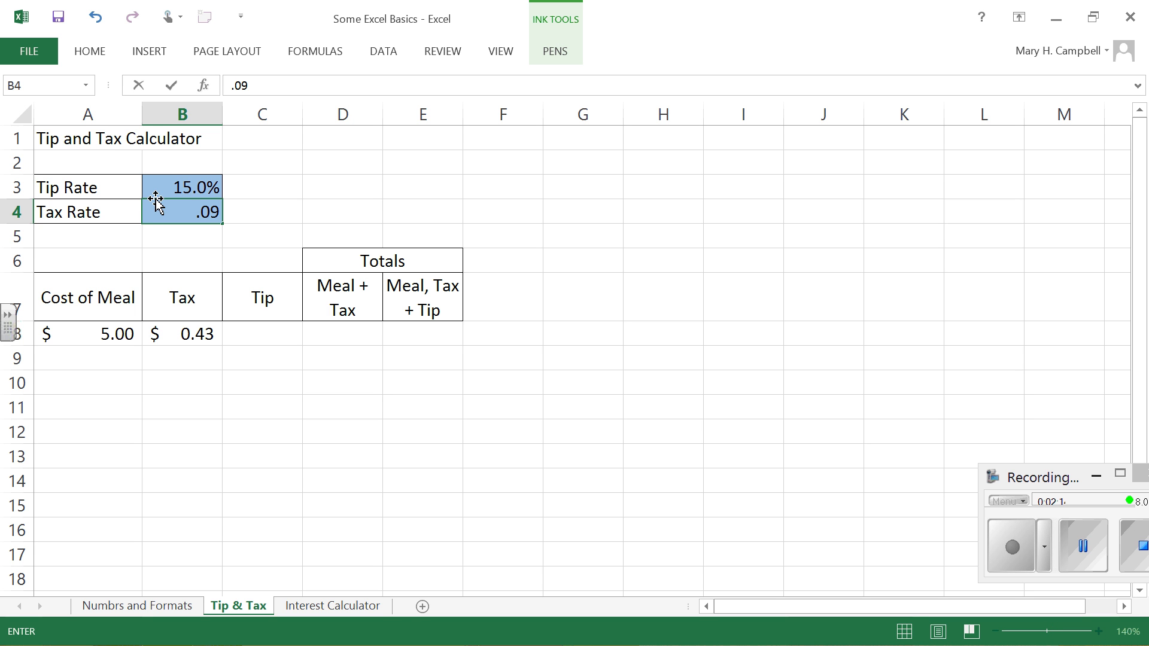
key("Return")
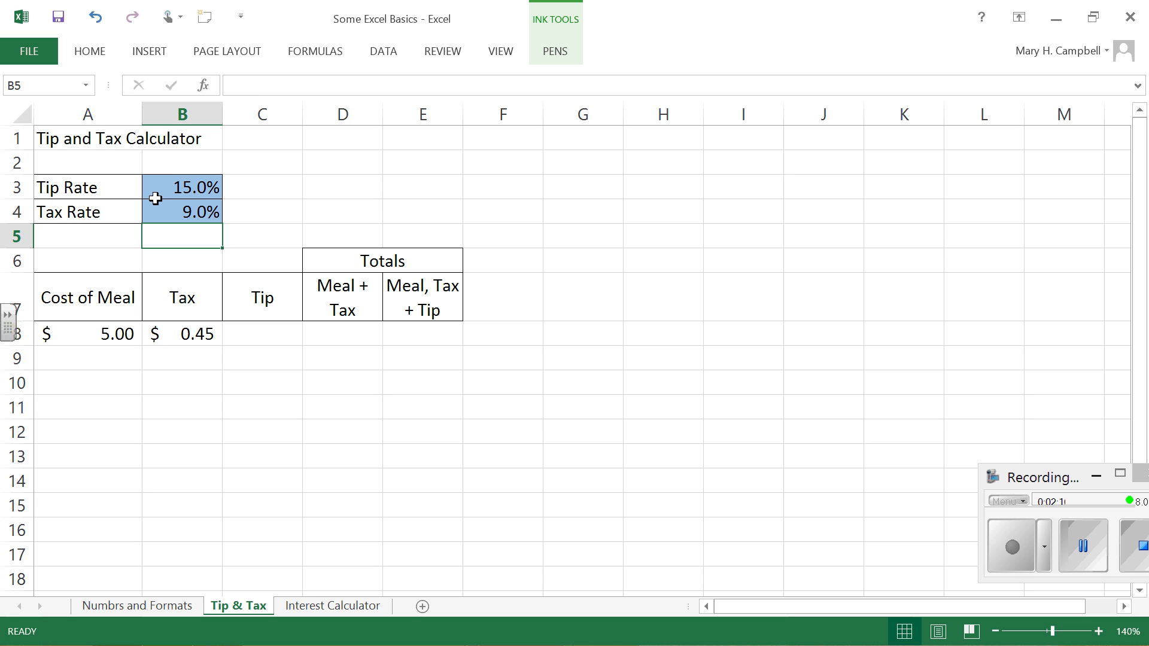
left_click(198, 335)
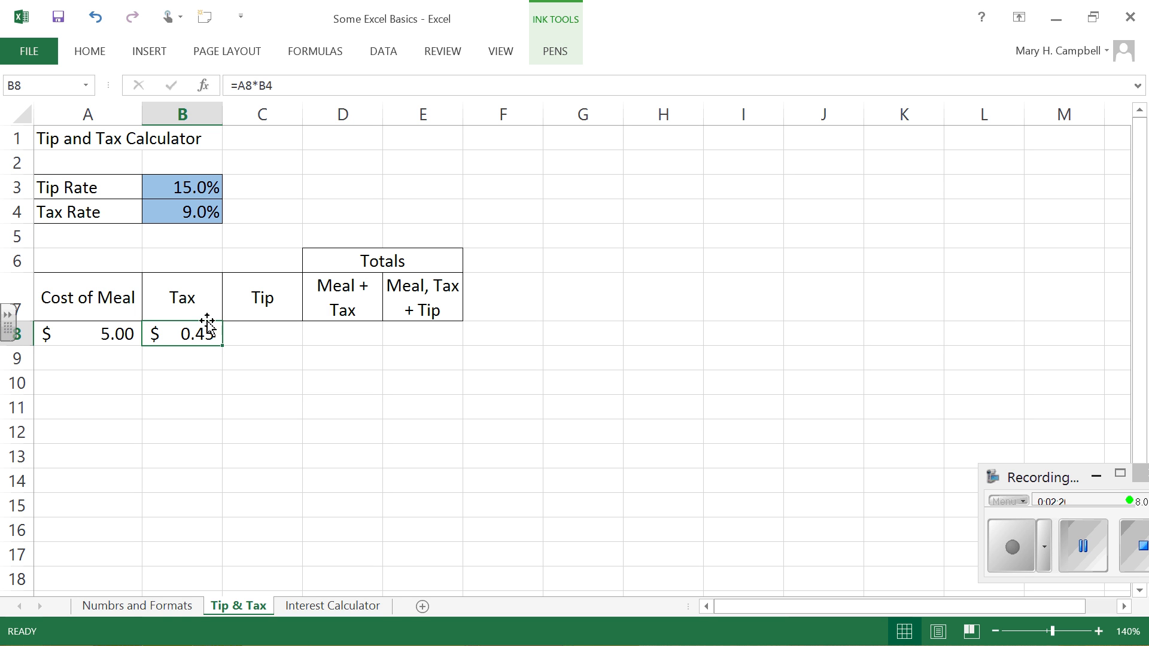
left_click(215, 207)
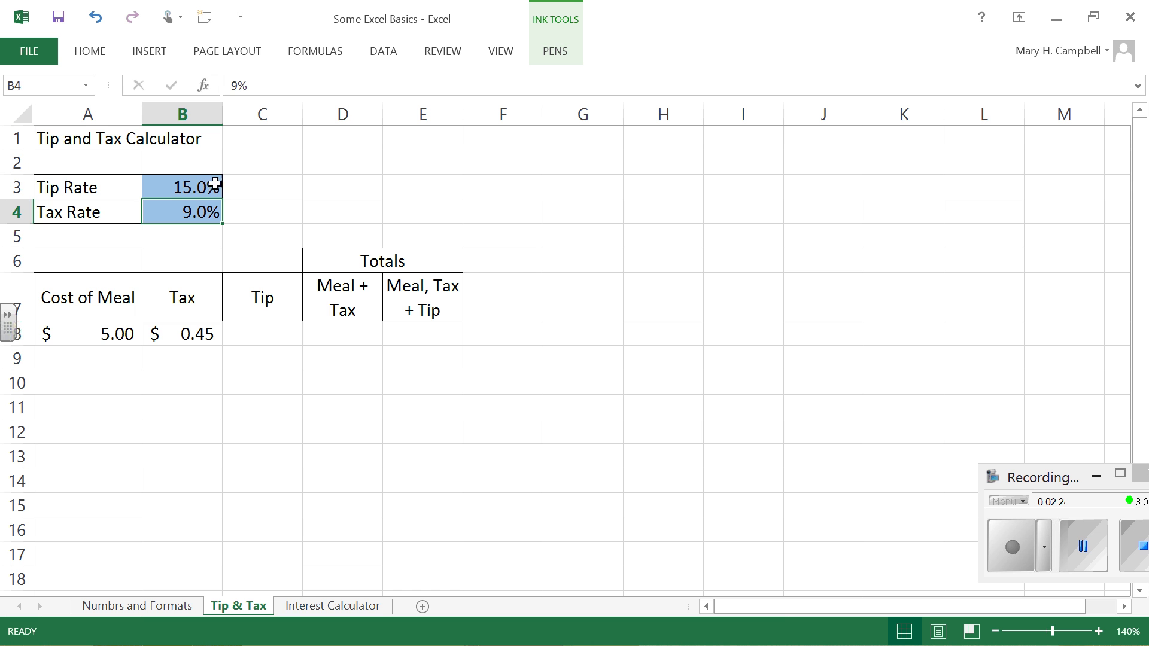
Step: Undo the tax rate change in B4
key("shift+Return")
key("Return")
key("shift+Return")
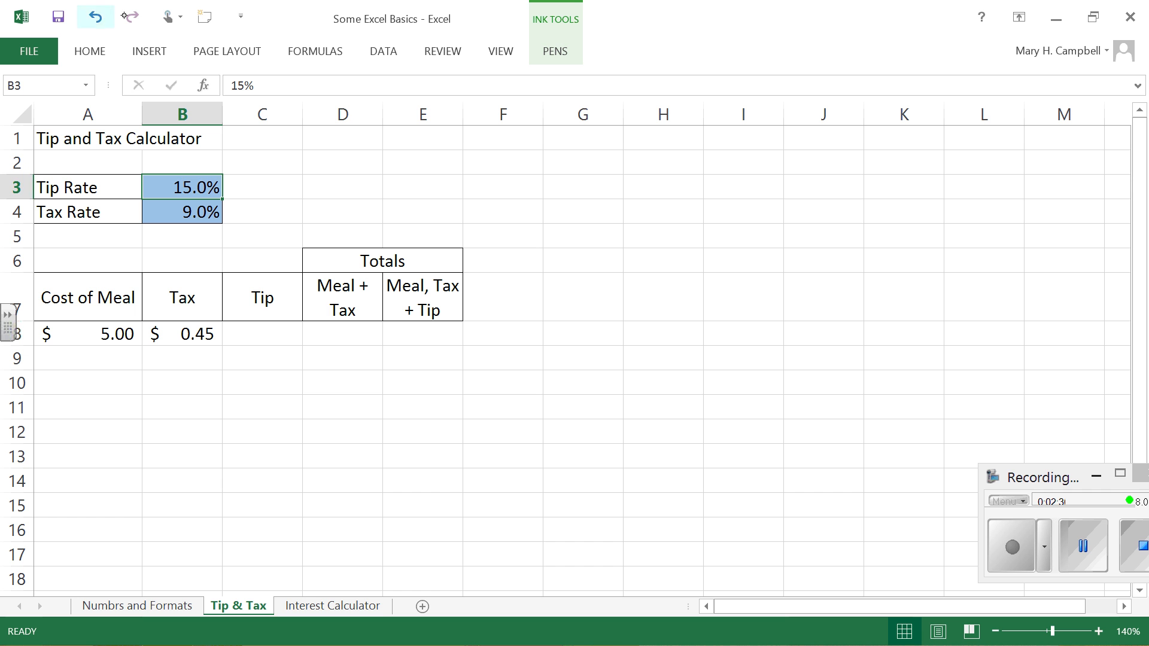
left_click(98, 16)
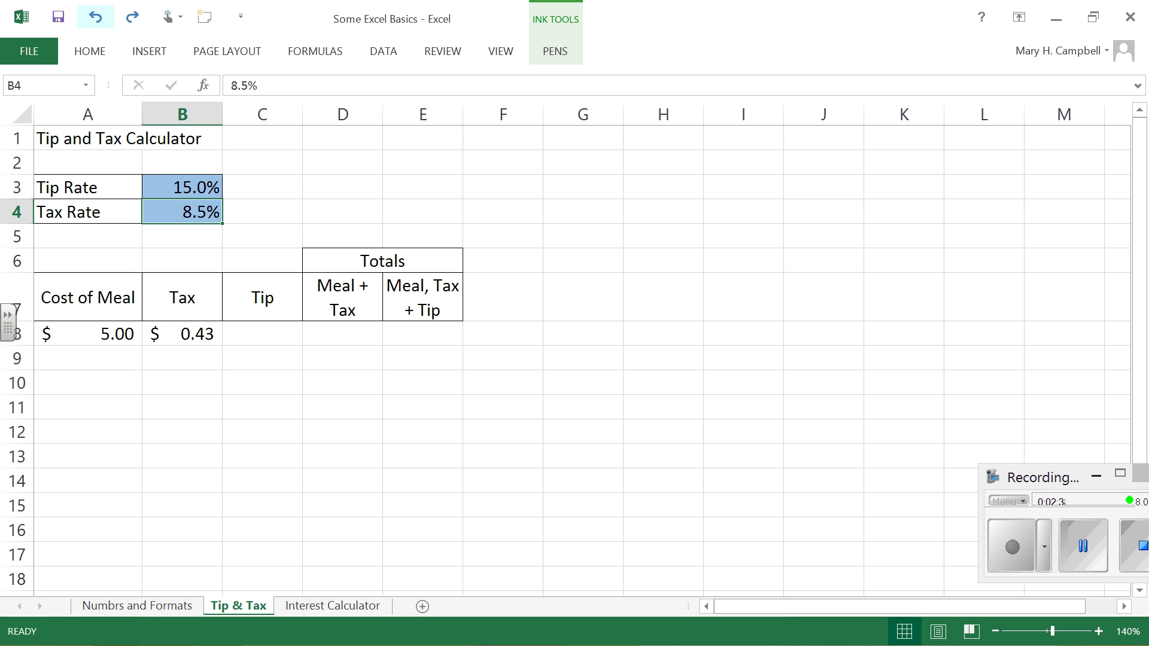
Step: Calculate the tip in cell C8 with =A8*B3, multiplying the meal cost by the tip rate
left_click(257, 326)
type("=")
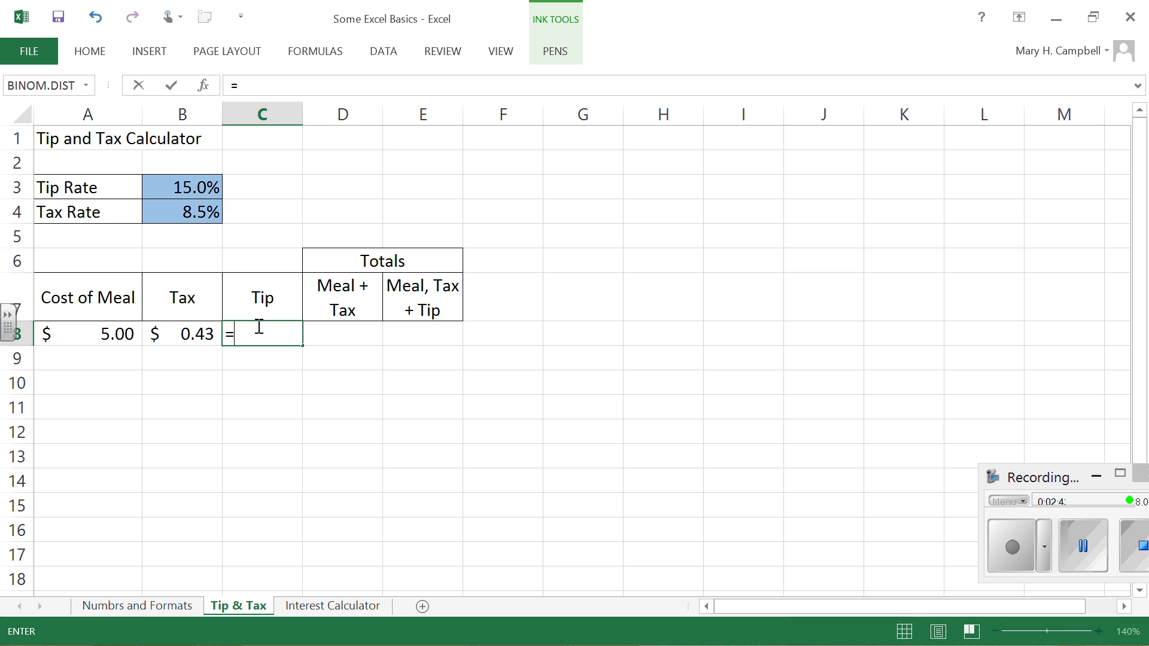
key("Left")
key("Left")
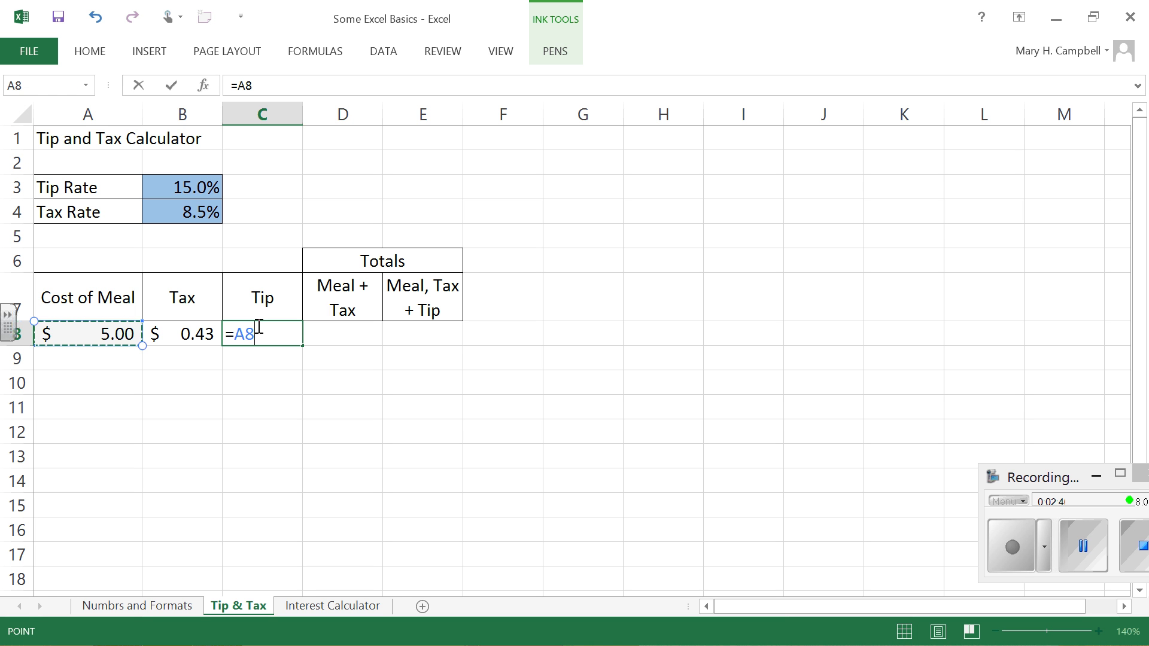
type("*")
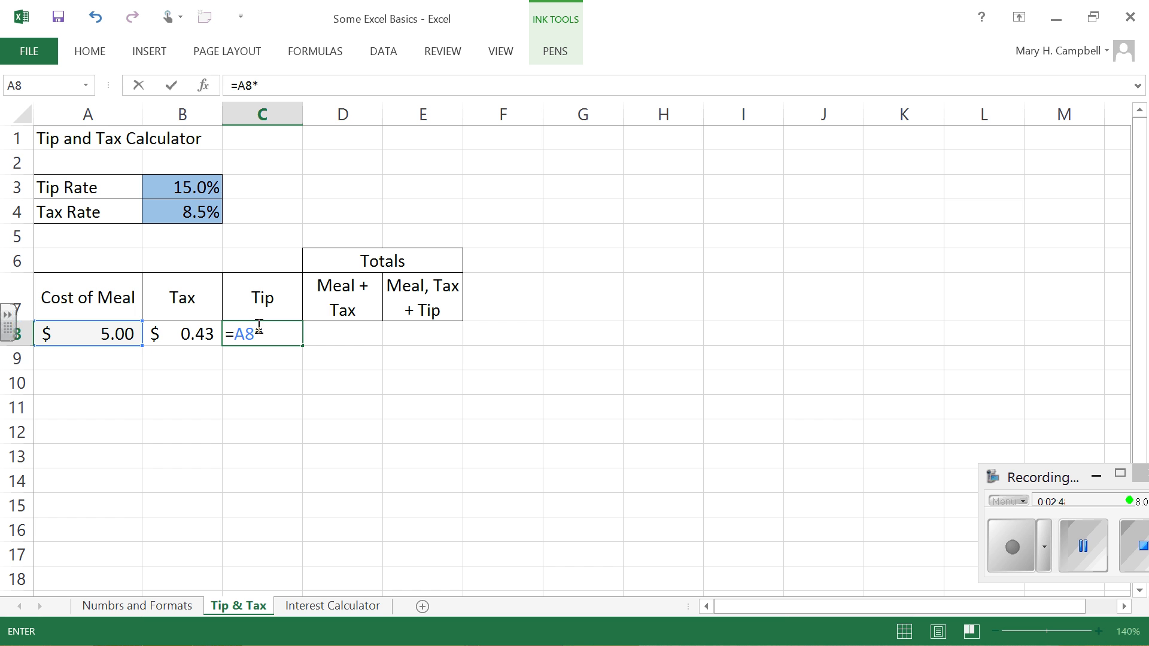
key("Up")
key("Up")
key("Up")
key("Up")
key("Up")
key("Left")
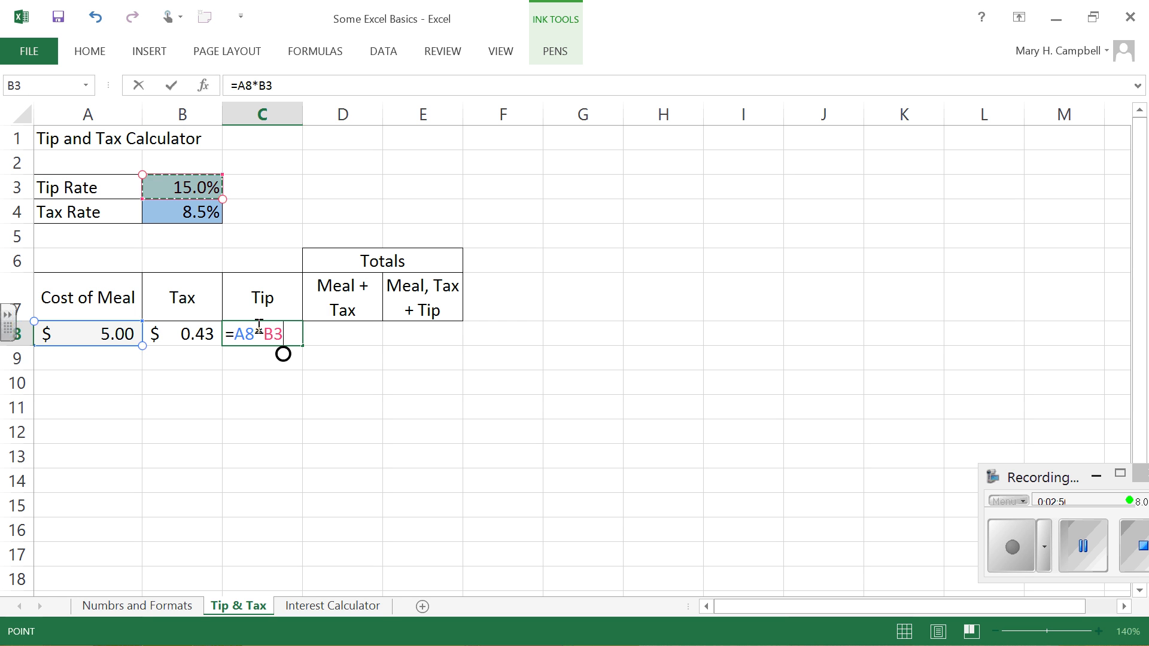
key("Return")
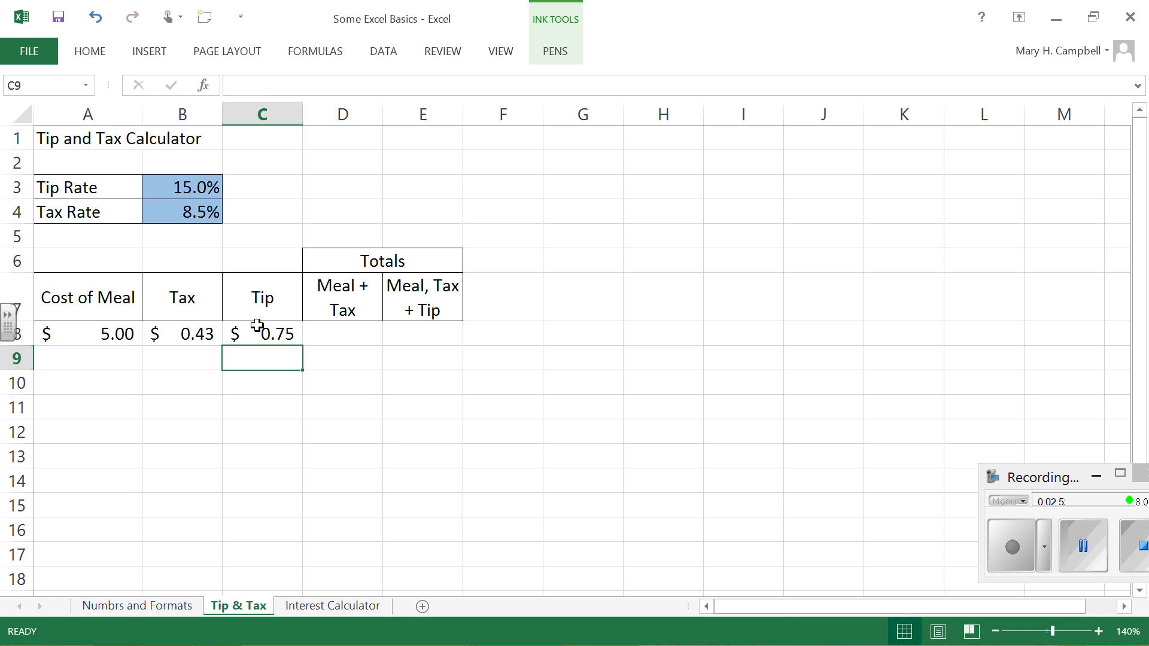
Step: Calculate the Meal + Tax total in cell D8 with the formula =A8+B8
left_click(351, 332)
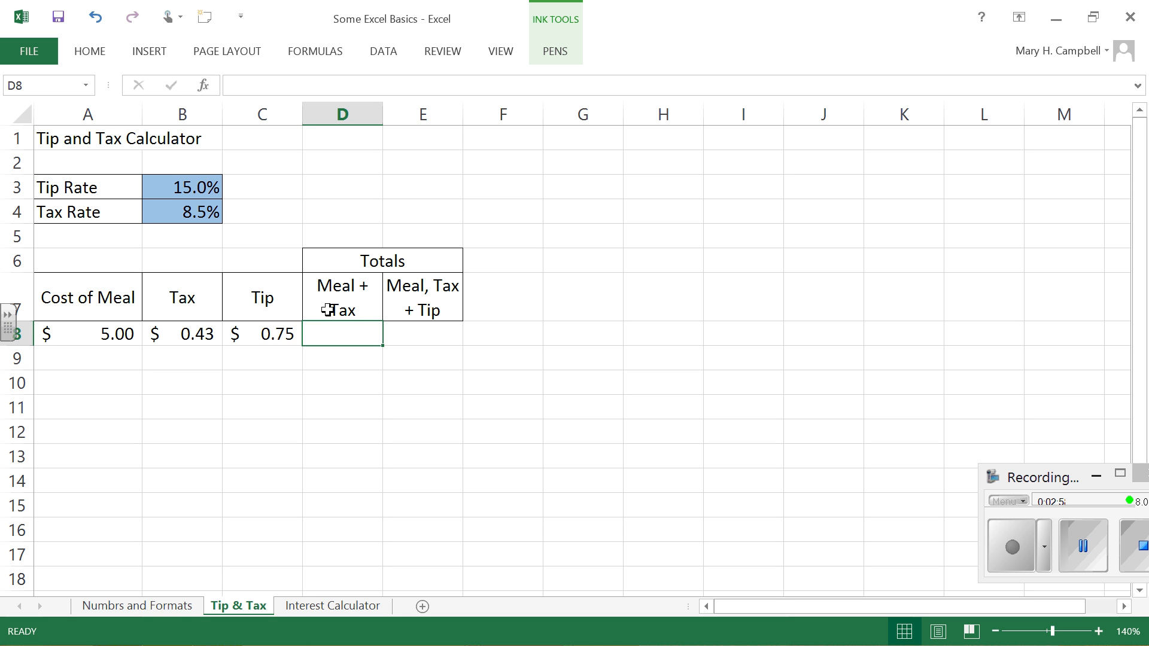
type("=")
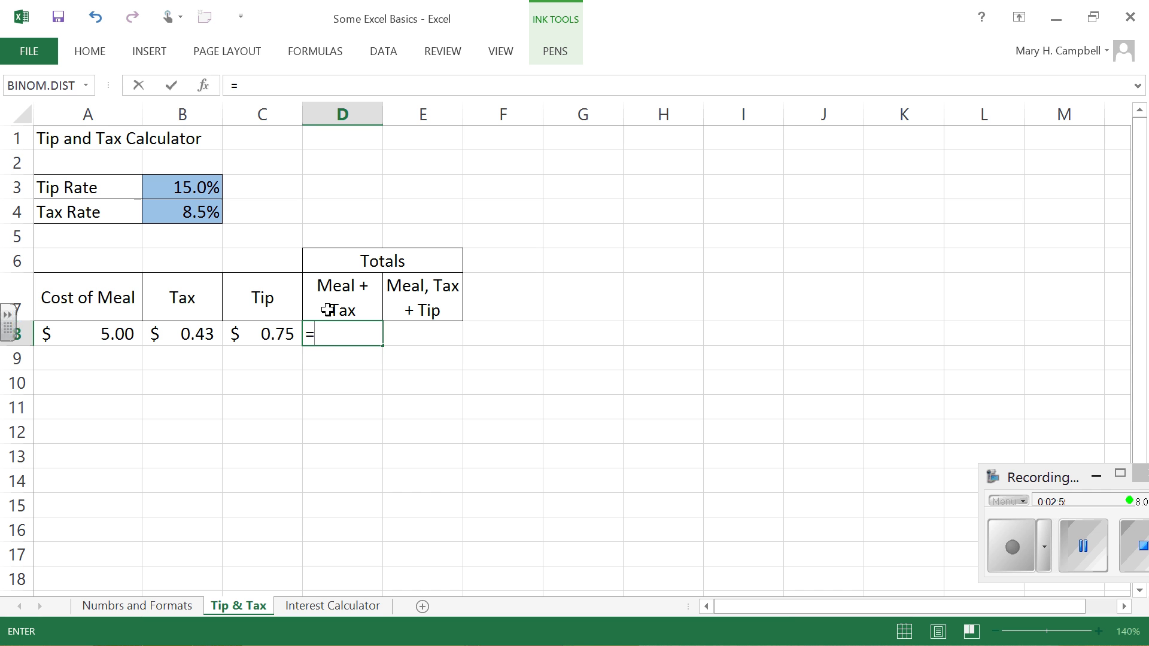
left_click(119, 329)
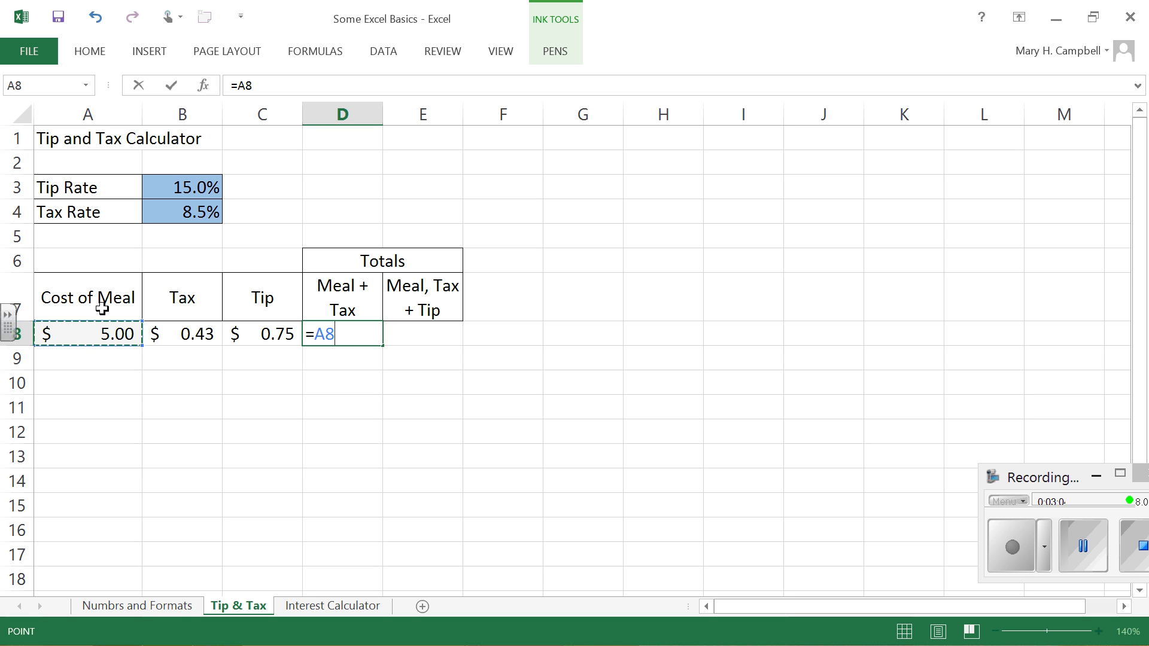
type("+")
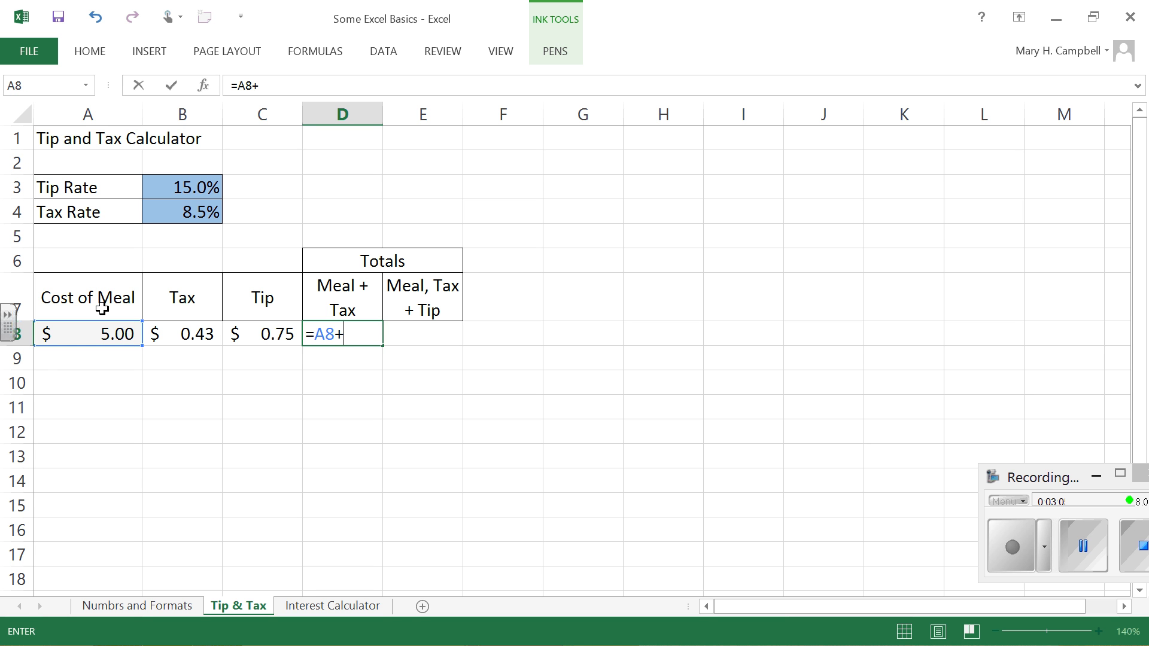
left_click(198, 333)
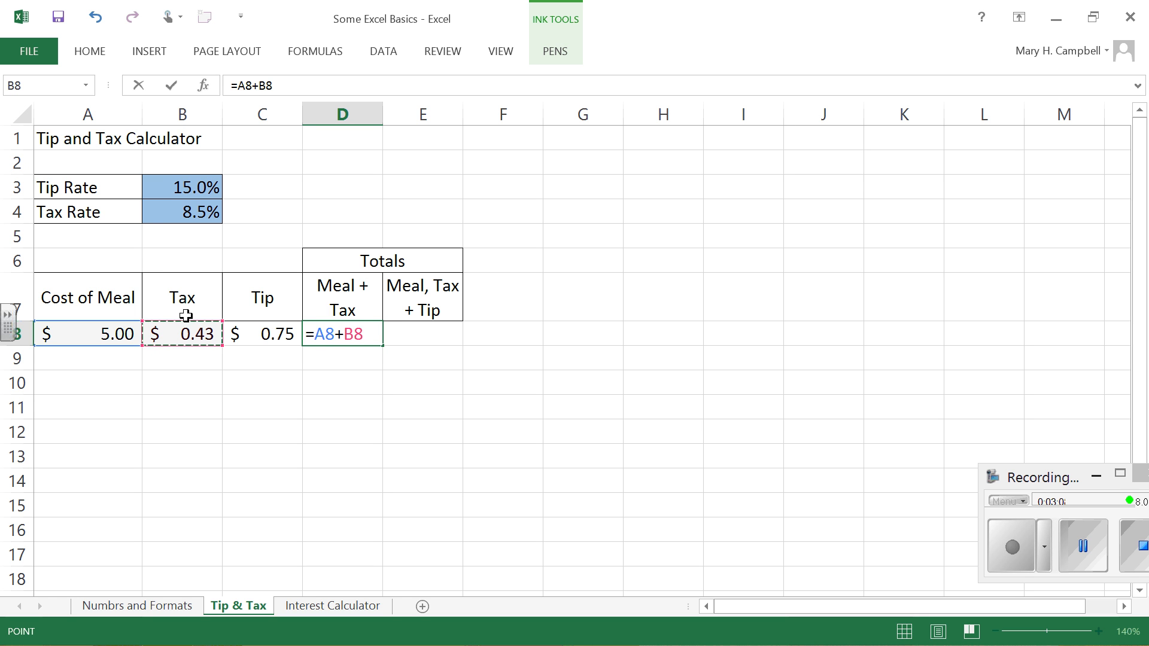
key("Return")
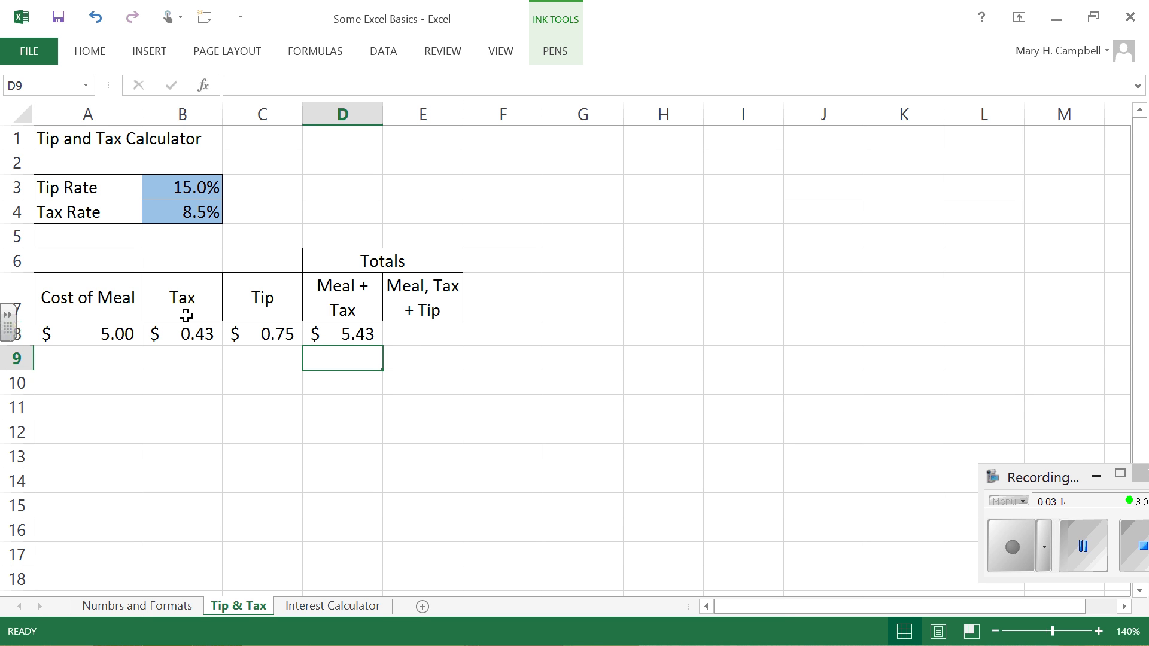
Step: Start a formula in cell E8 for the Meal, Tax + Tip total and insert the suggested SUM function
left_click(436, 330)
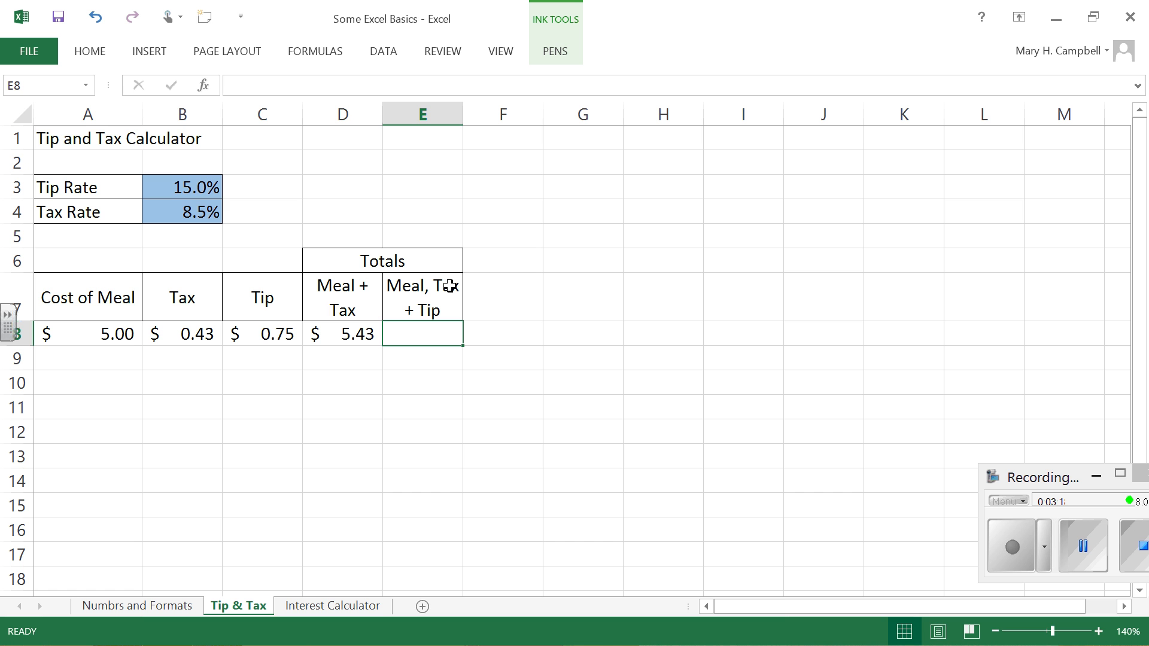
type("=")
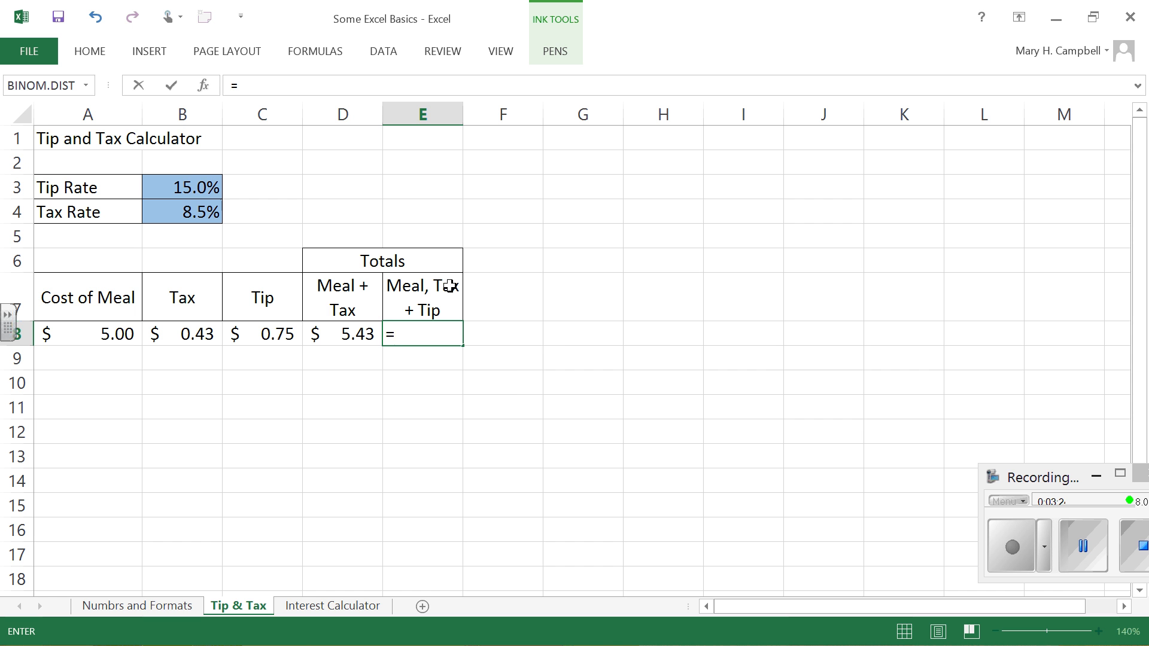
type("su")
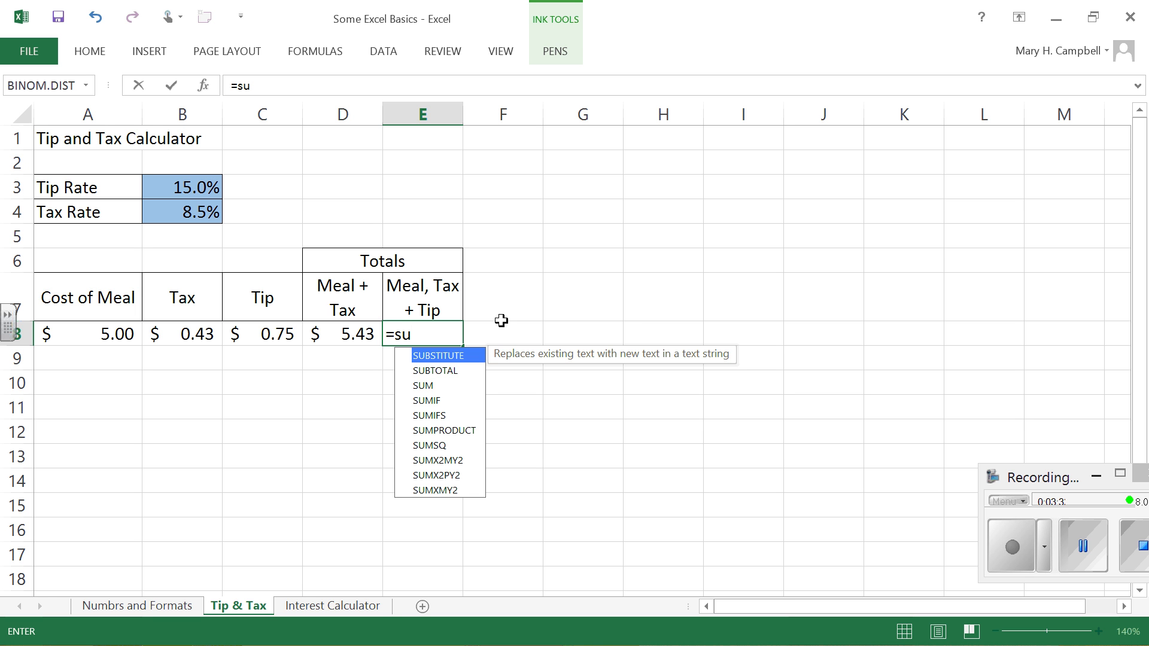
key("Down")
key("Down")
key("Down")
key("Down")
key("Down")
key("Down")
key("Down")
key("Down")
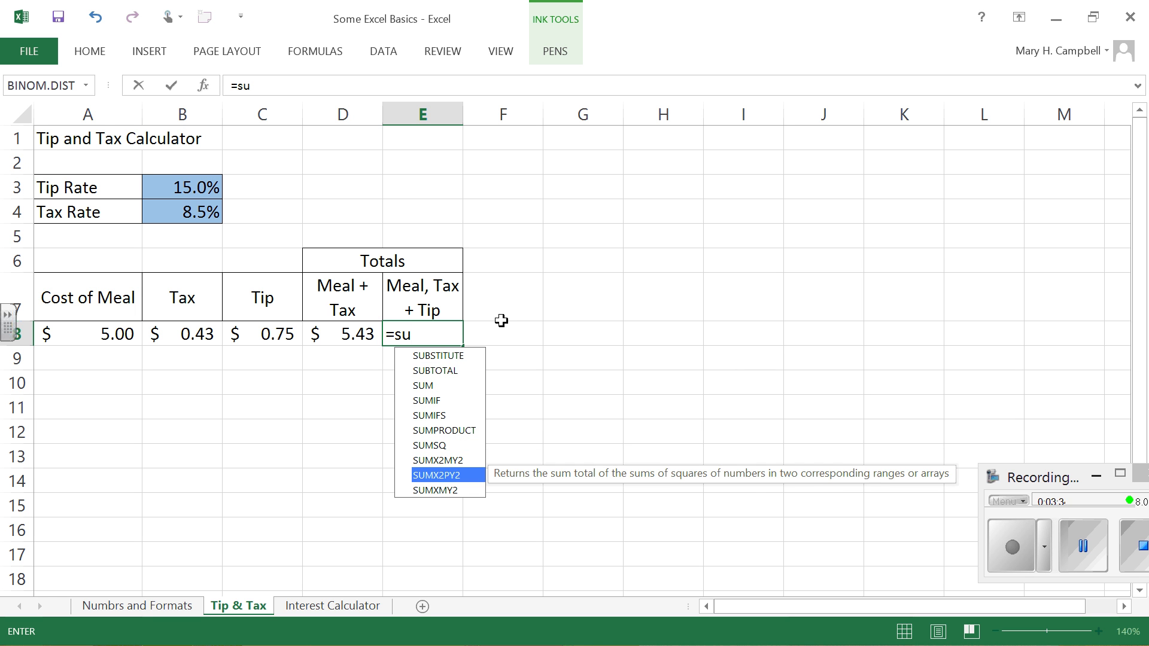
key("Down")
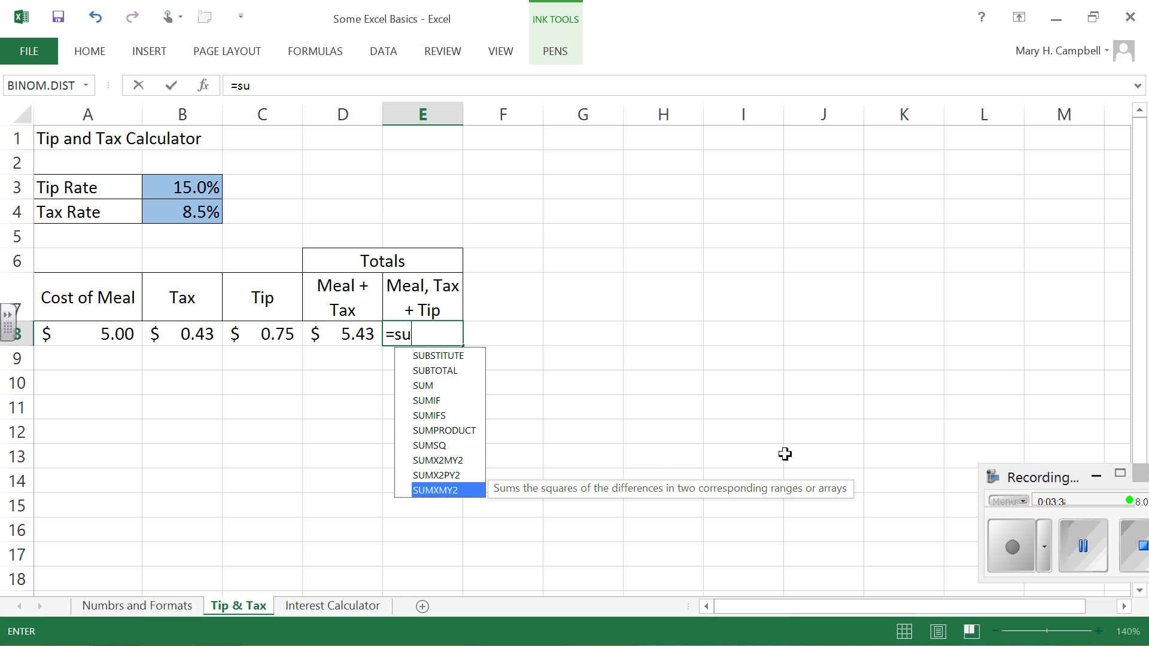
key("Up")
key("Up")
key("Up")
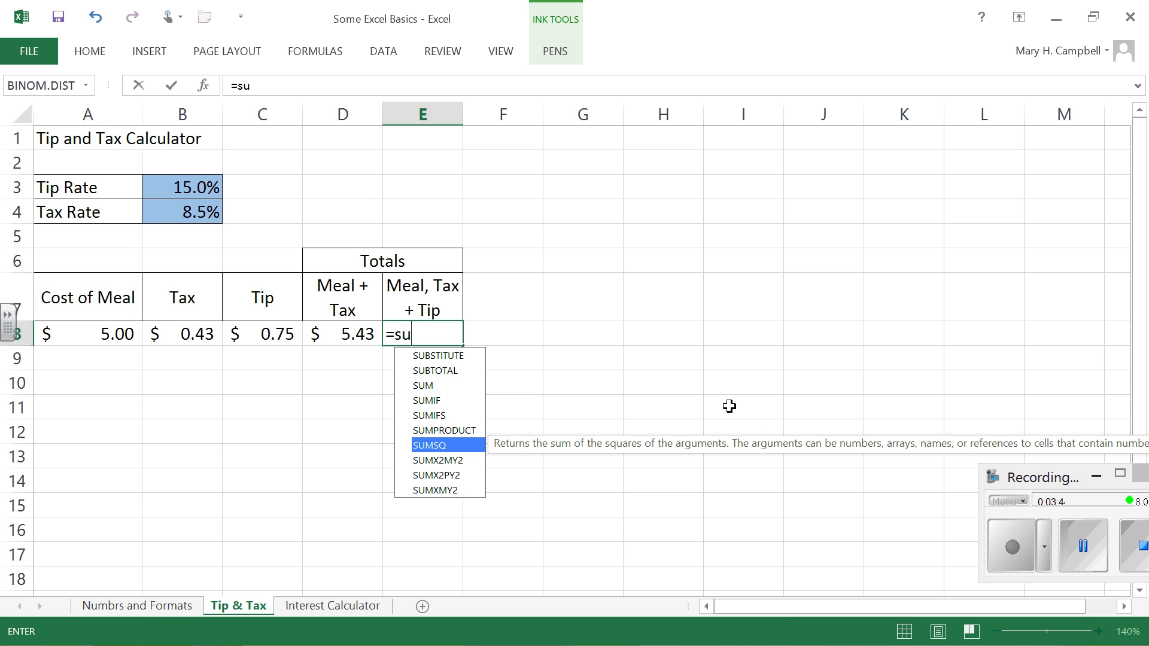
key("Up")
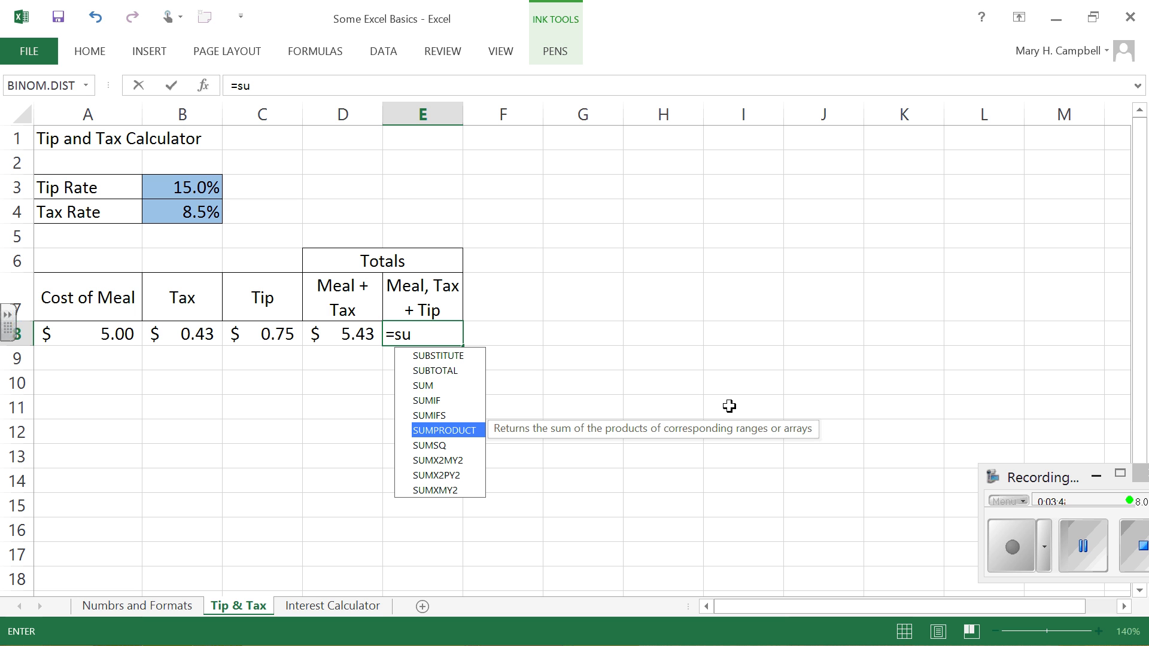
key("Up")
key("Up")
key("Up")
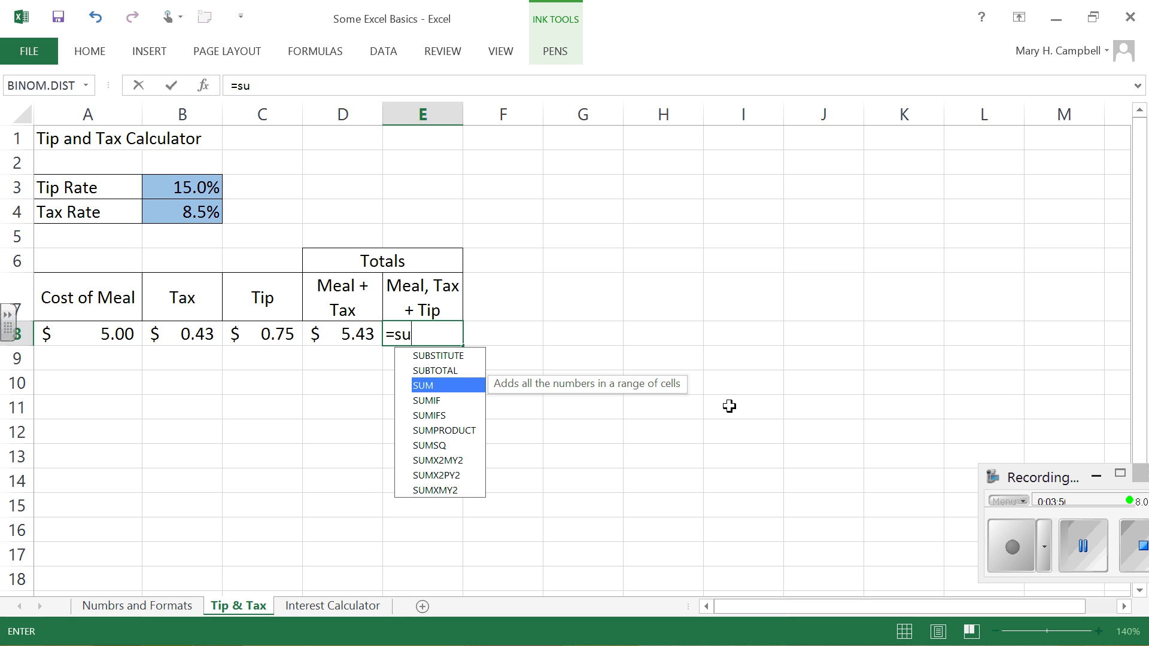
key("Tab")
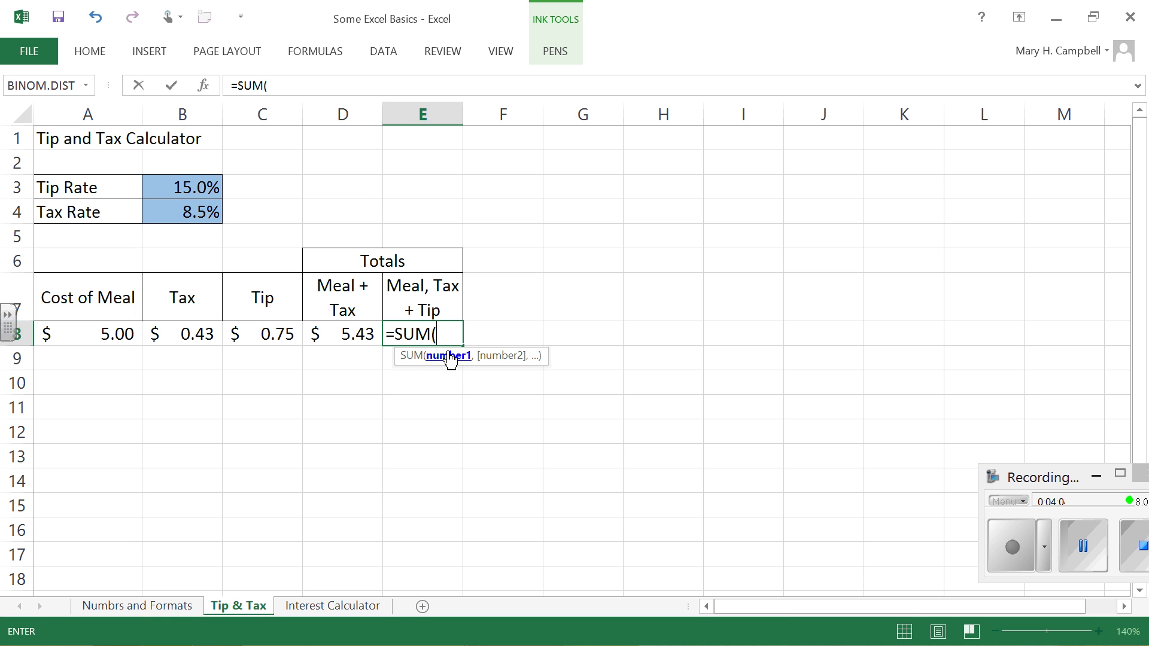
Step: Complete the SUM formula in E8 with separate cell references as =SUM(A8,B8,C8)
left_click(117, 332)
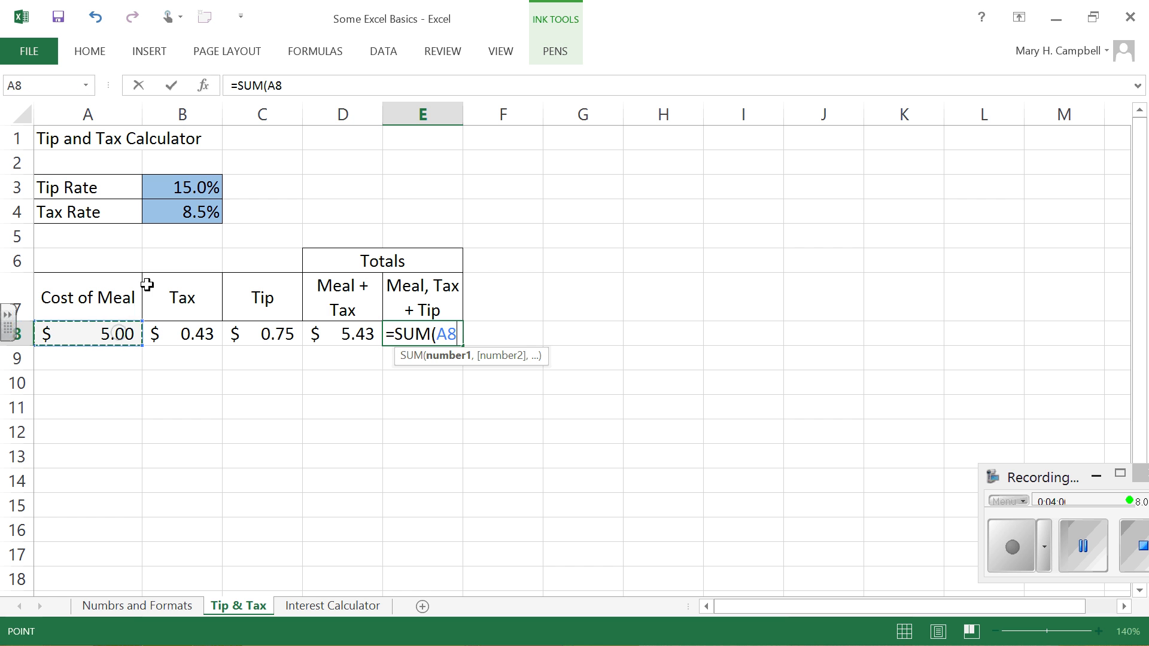
type(",")
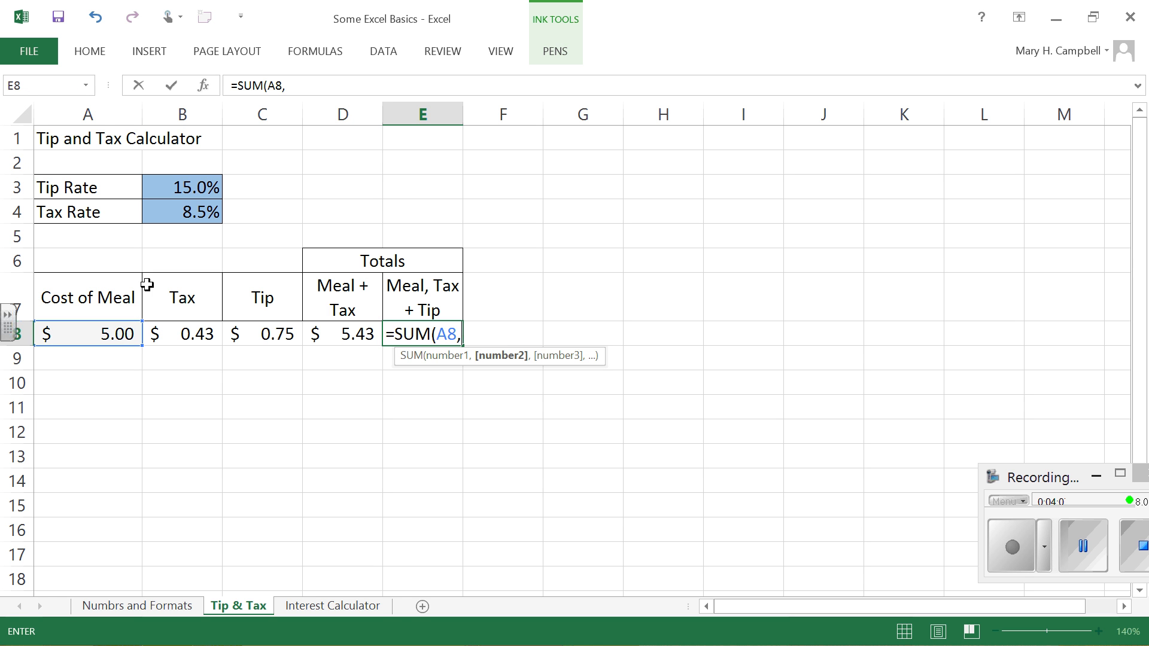
left_click(193, 333)
type(",")
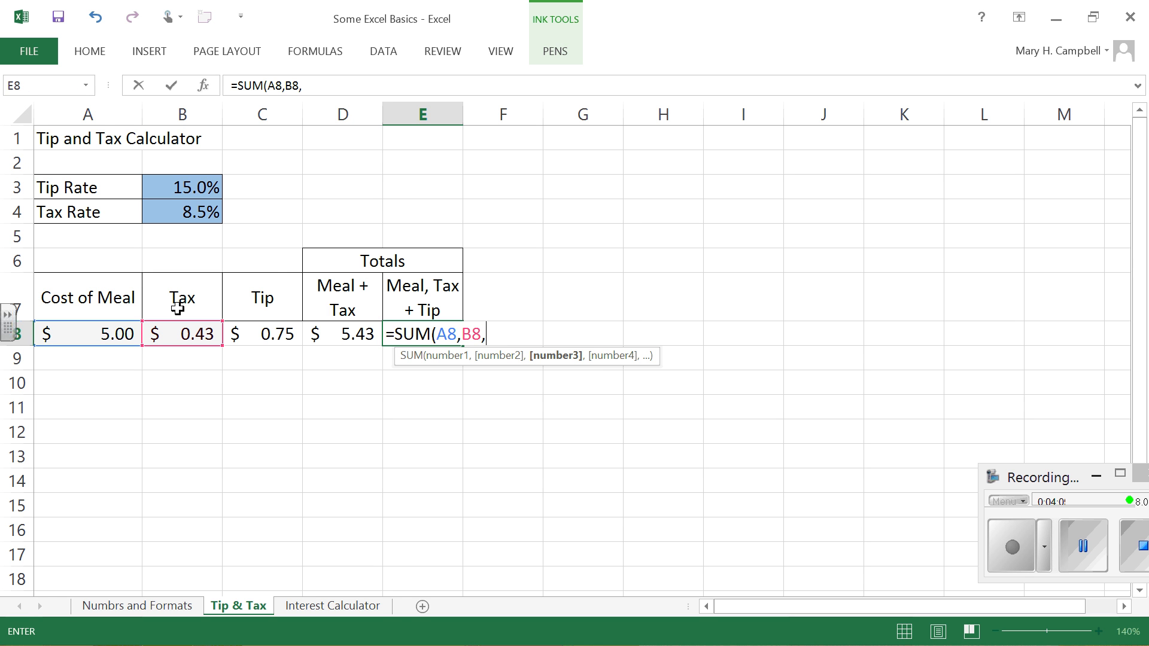
left_click(275, 332)
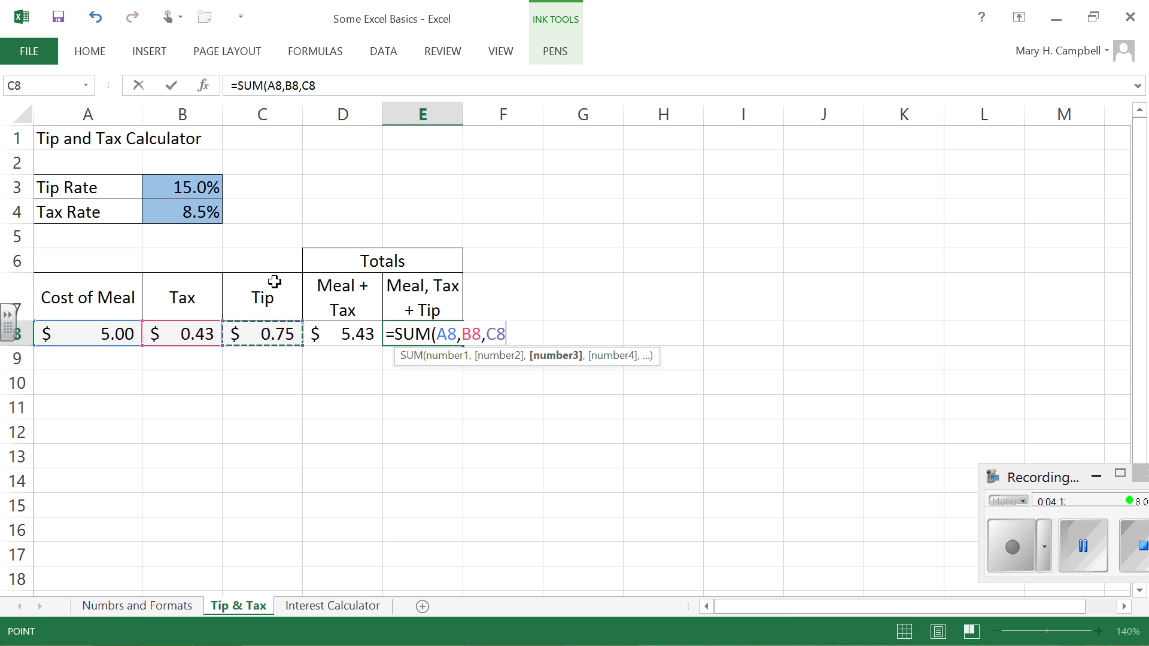
type(")")
key("Return")
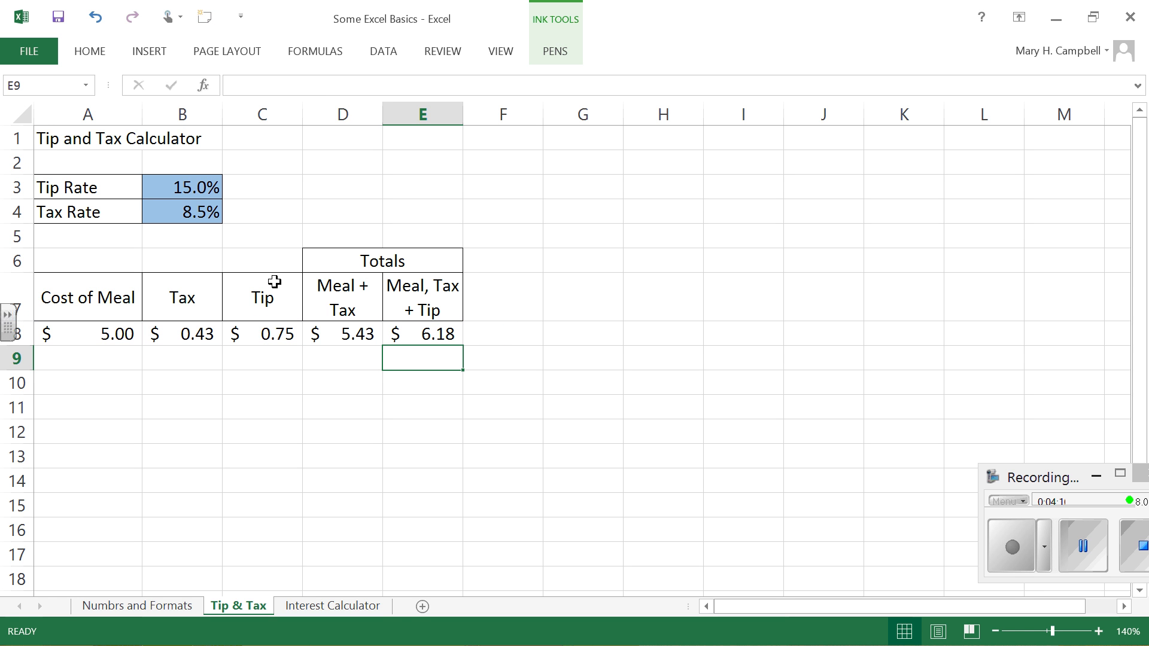
Step: Replace the formula in E8 with the range version =SUM(A8:C8)
left_click(441, 333)
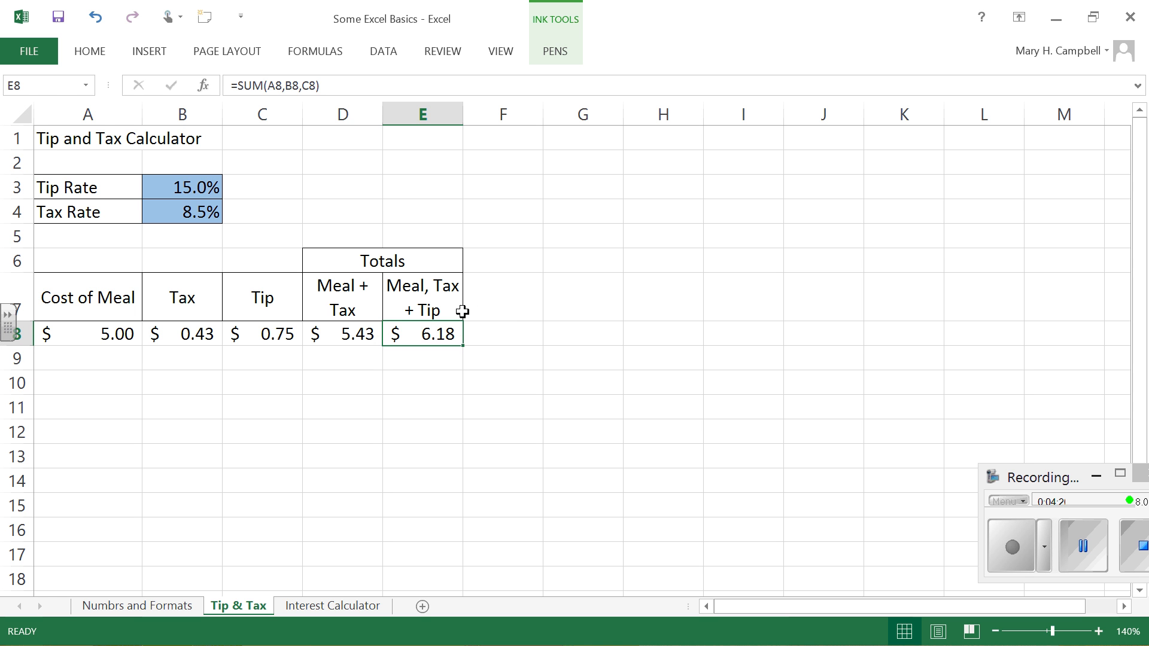
type("=sum")
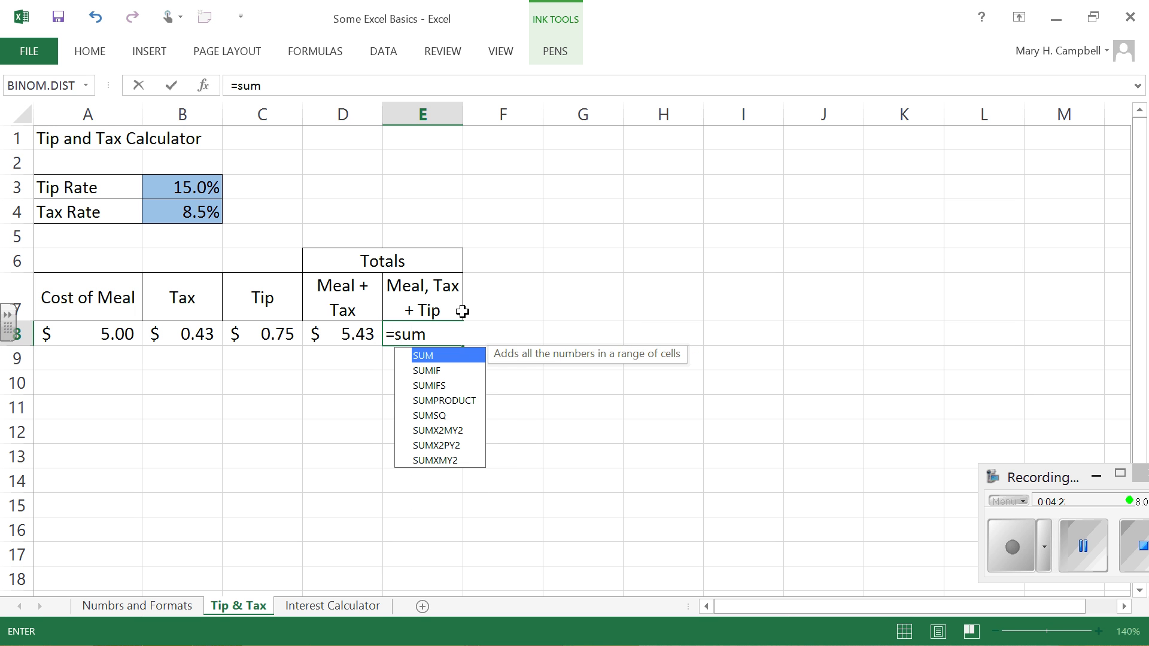
key("Tab")
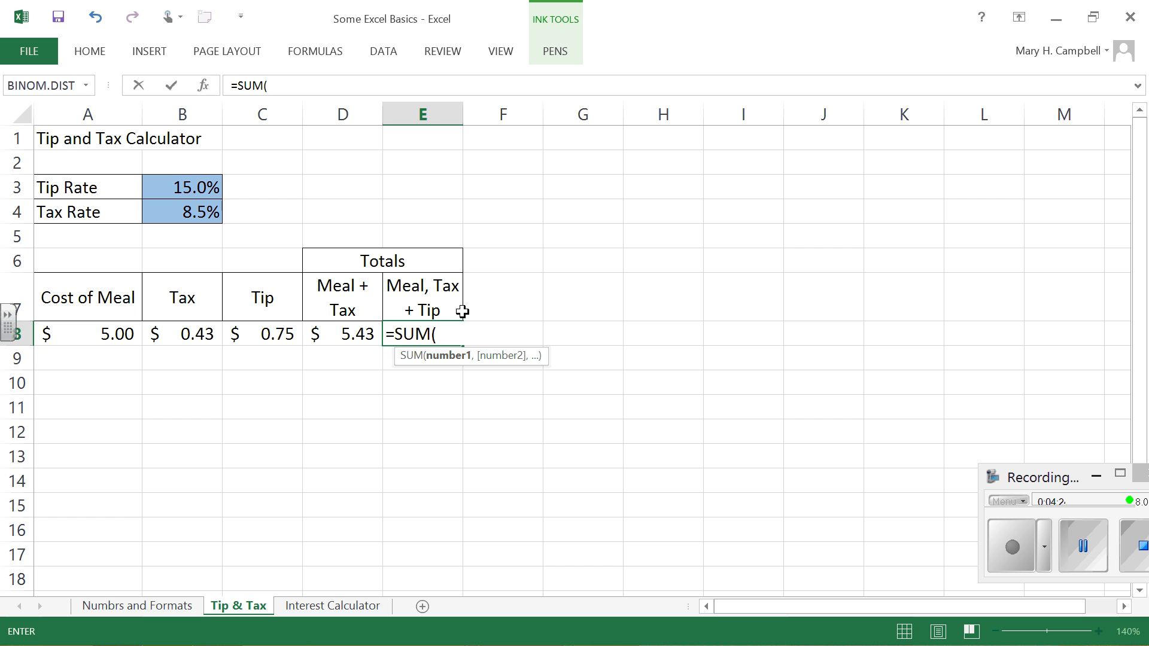
left_click_drag(115, 330, 271, 333)
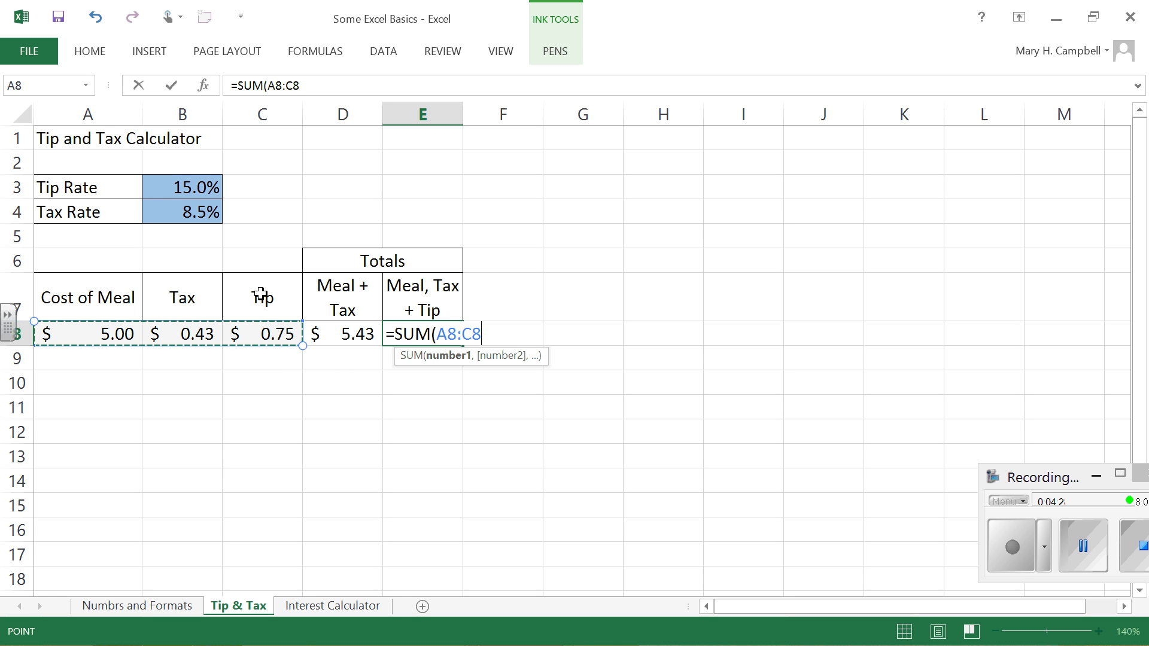
type(")")
key("Return")
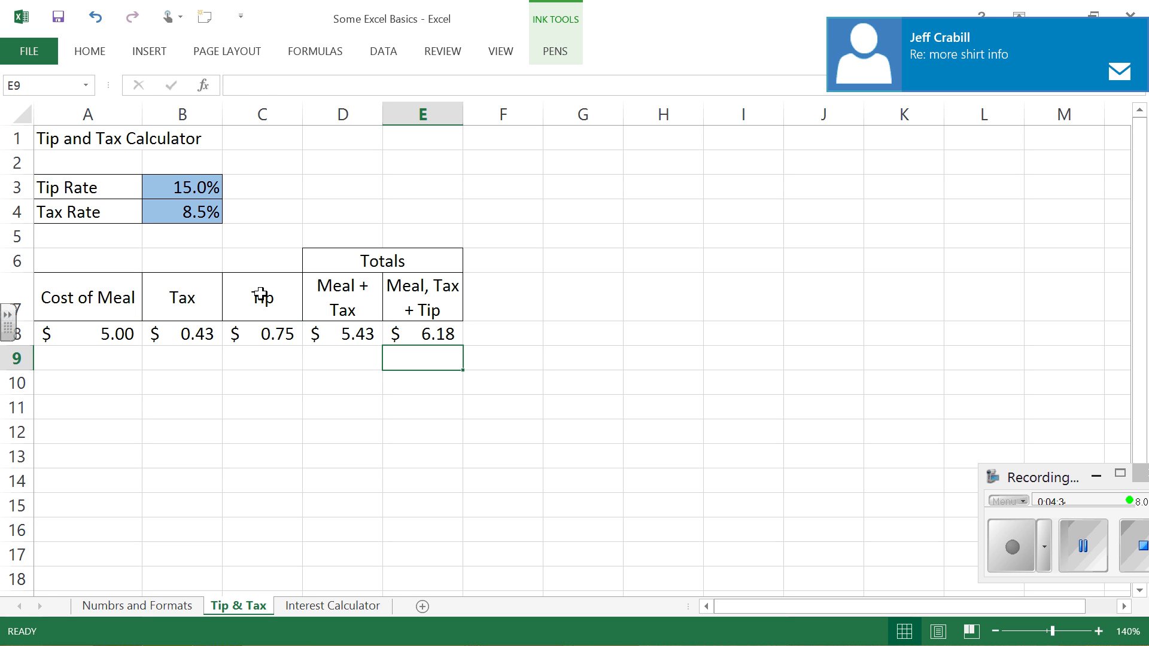
Step: Remove the range from the SUM formula in E8 and re-enter A8:C8 by extending the selection from A8 to C8
key("Up")
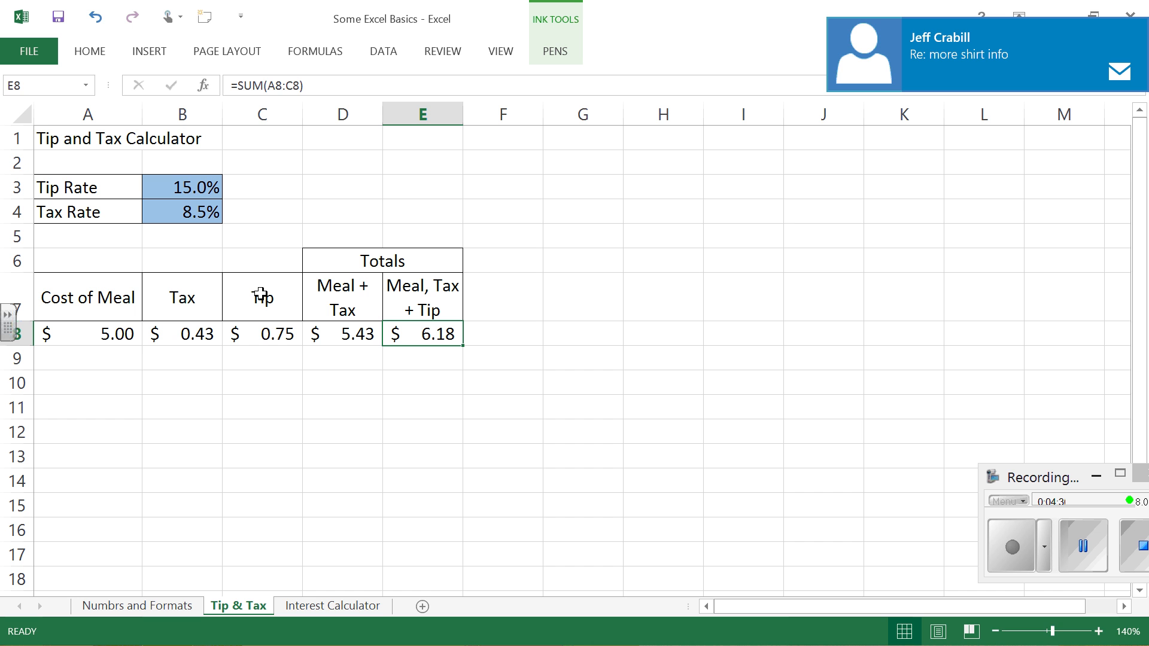
left_click(320, 82)
key("BackSpace")
key("BackSpace")
key("BackSpace")
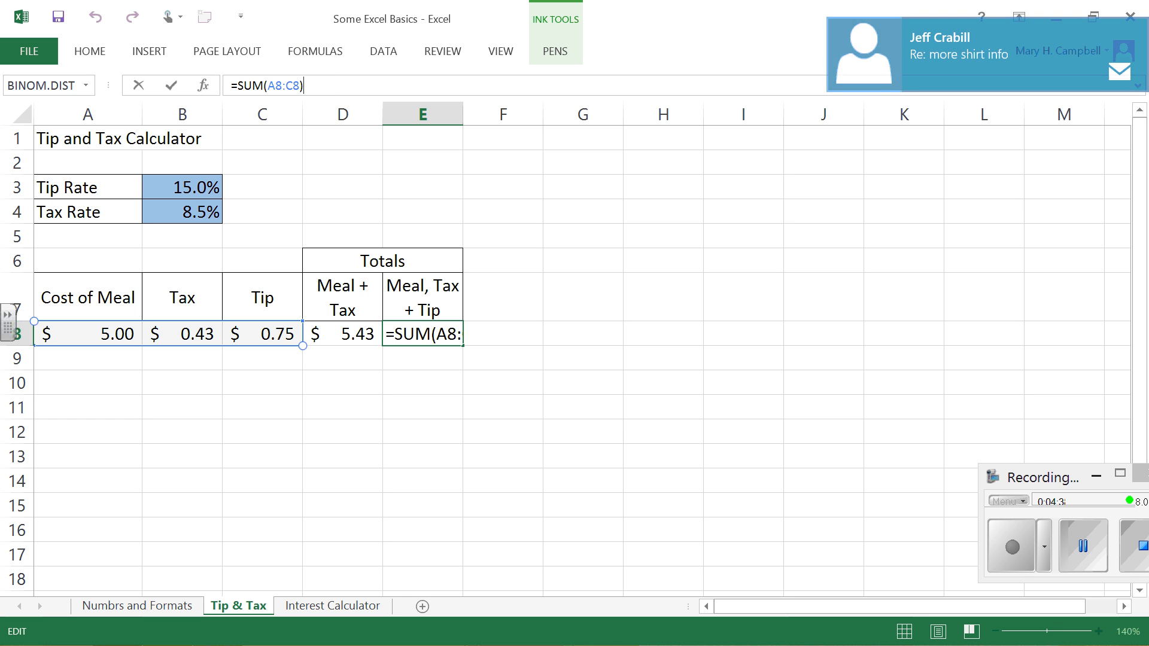
key("BackSpace")
key("BackSpace")
key("BackSpace")
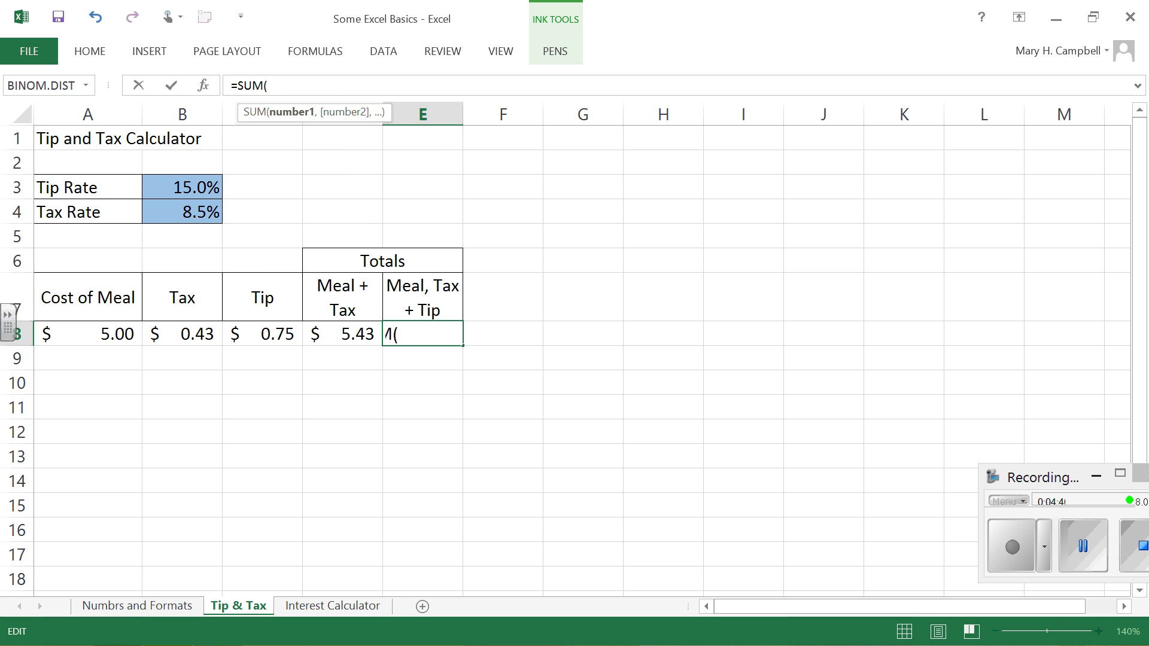
left_click(106, 334)
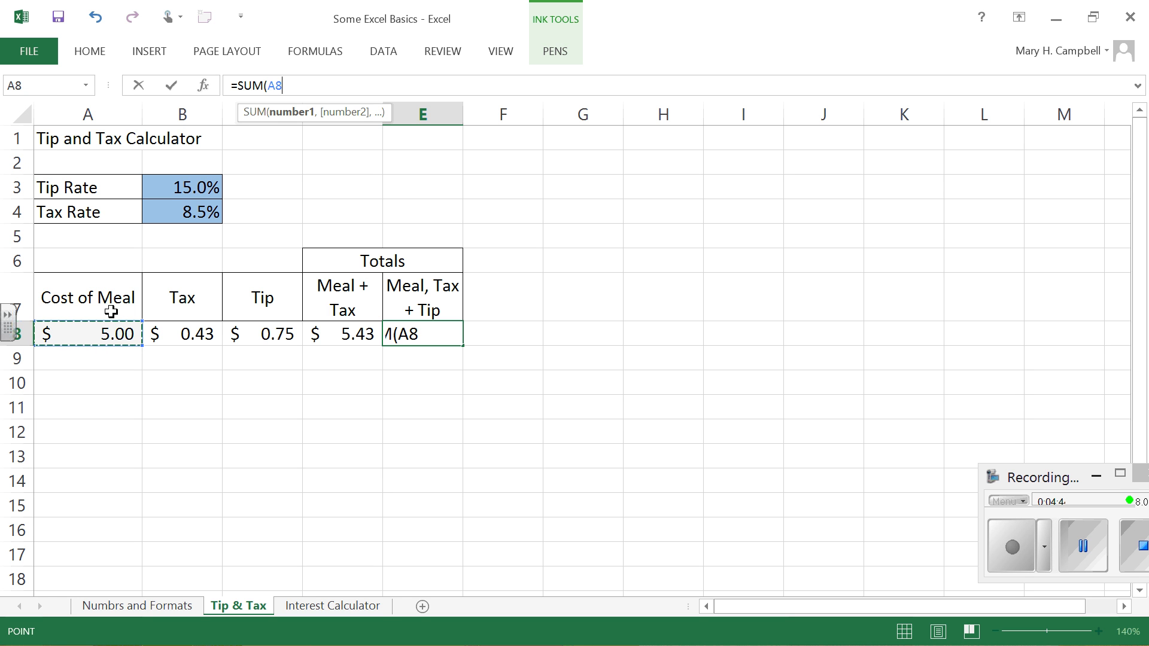
key("F8")
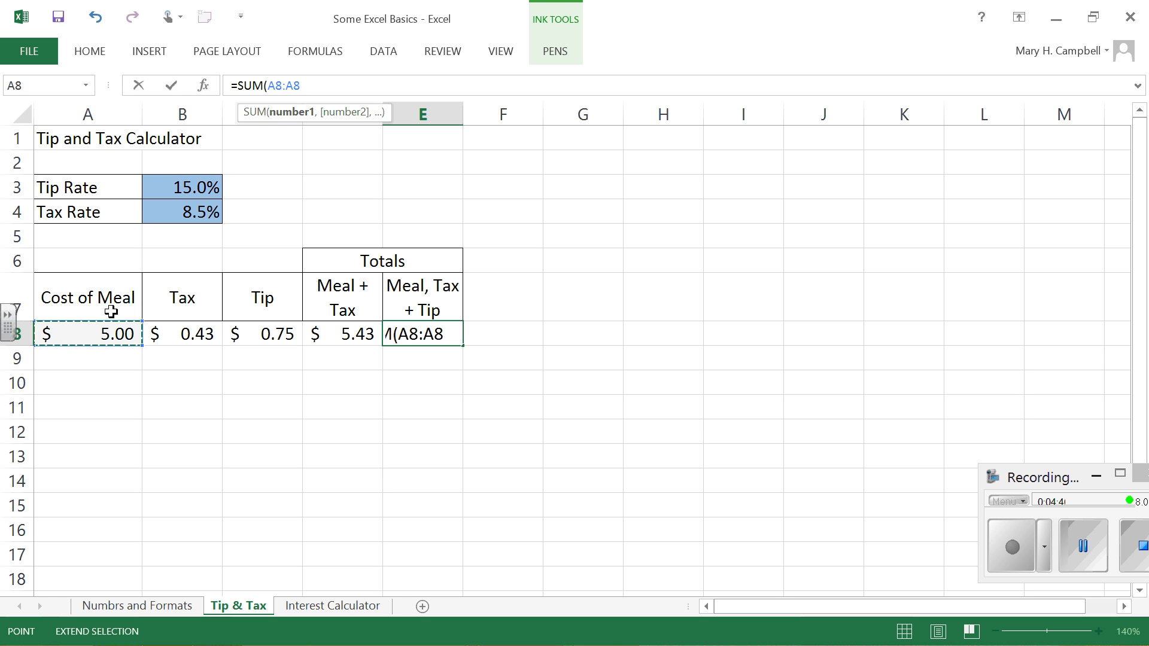
left_click(279, 334)
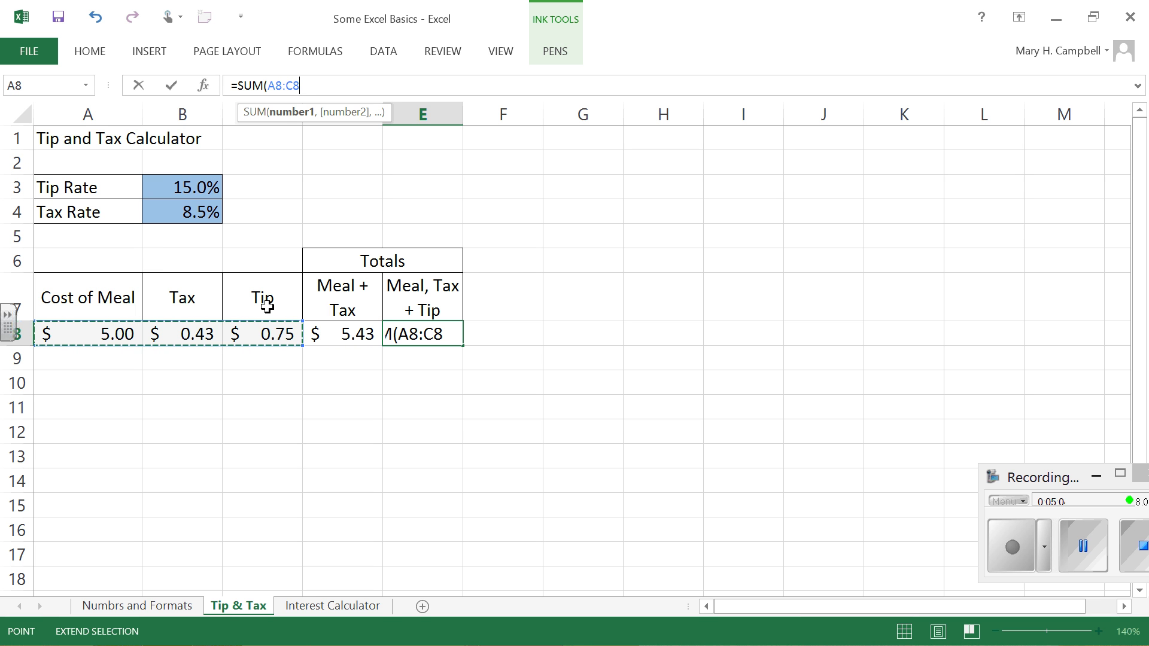
type(")")
key("Return")
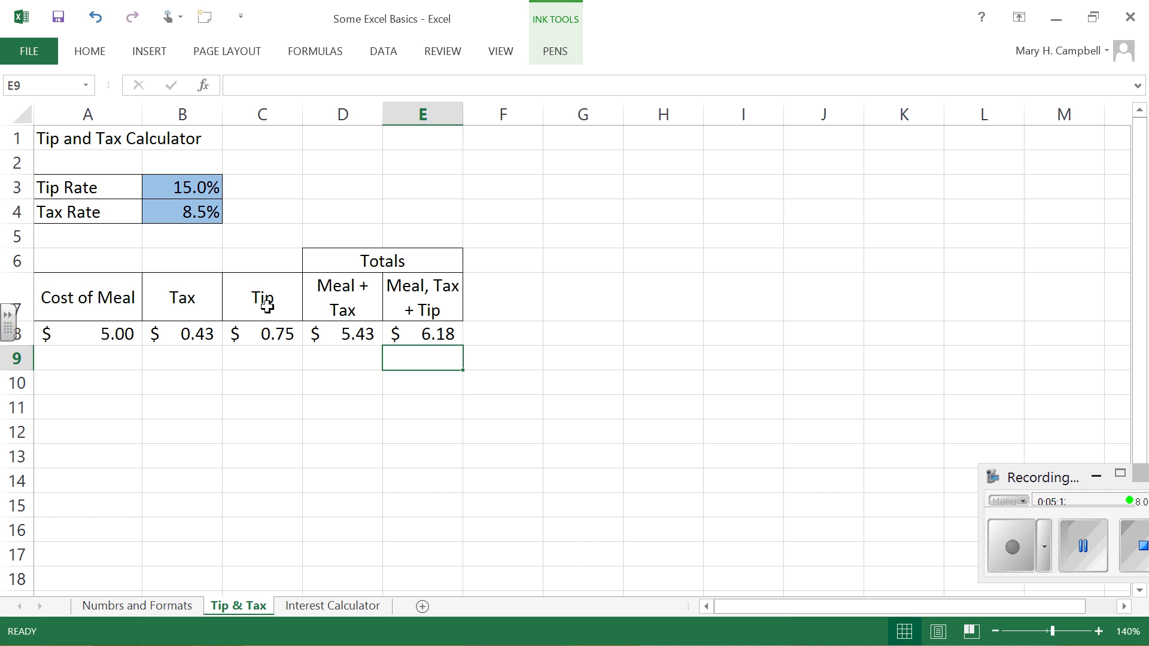
Step: Set the tip rate in B3 to 20% and check the Tip formula in C8 and the total formula in E8
left_click(184, 184)
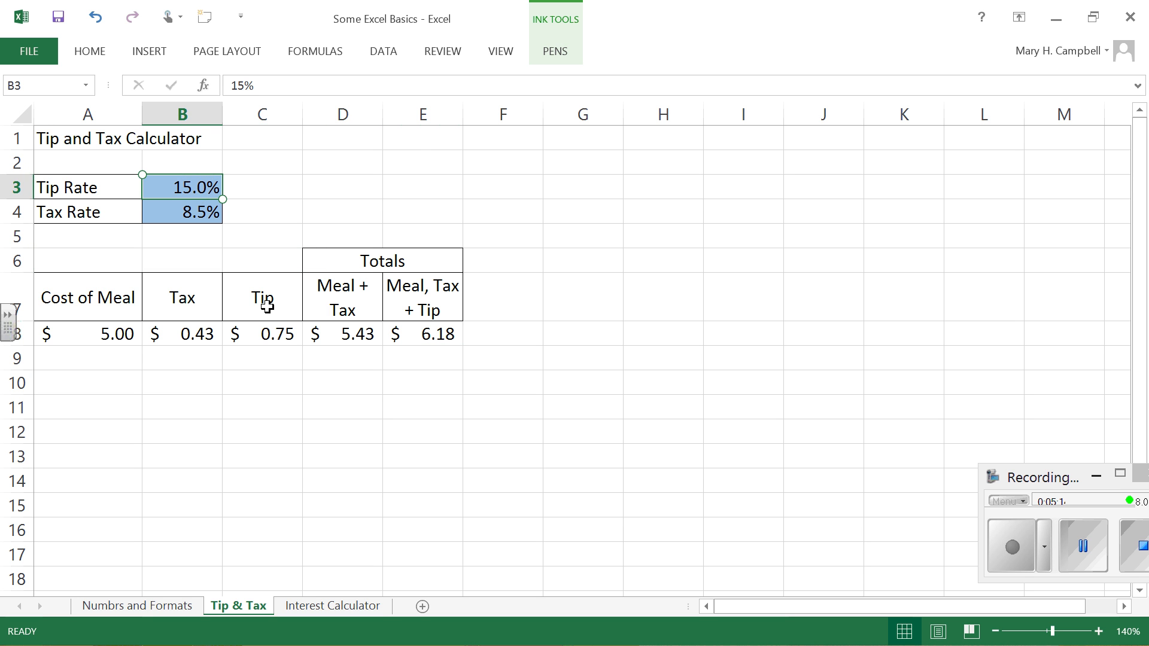
type(".20")
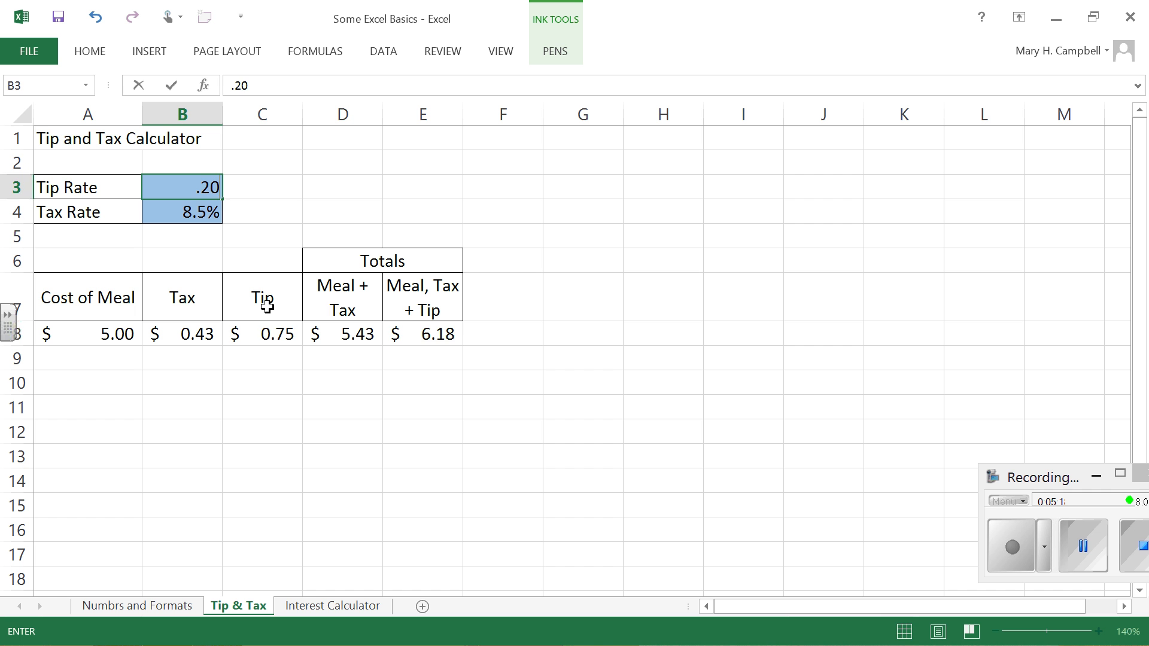
key("Return")
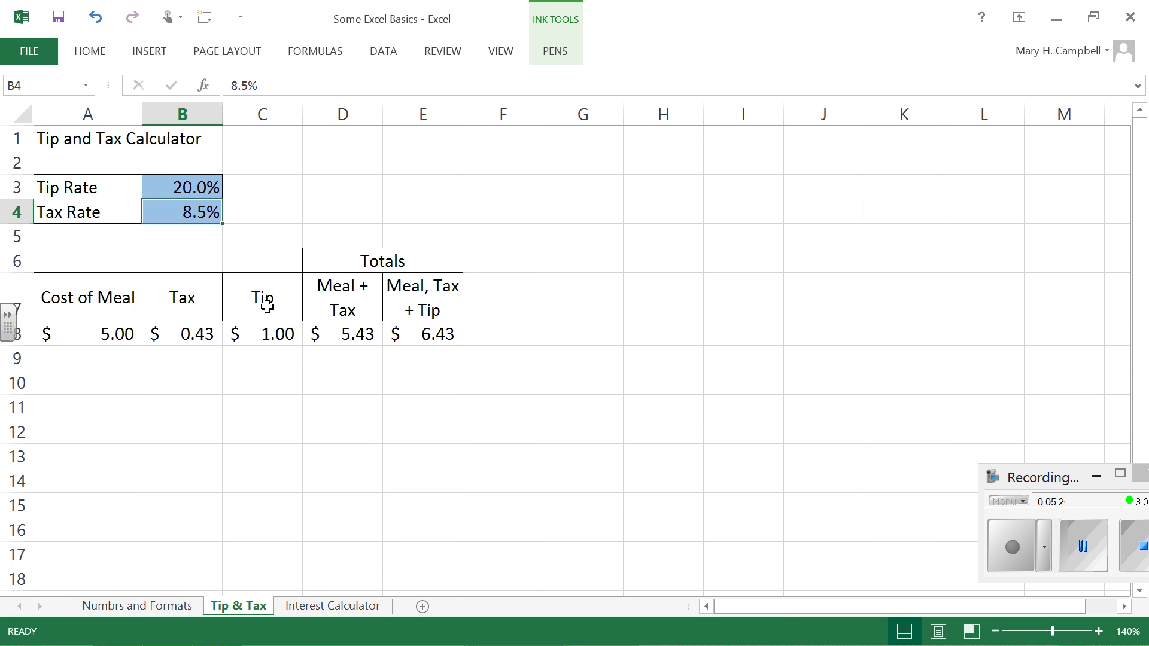
left_click(277, 337)
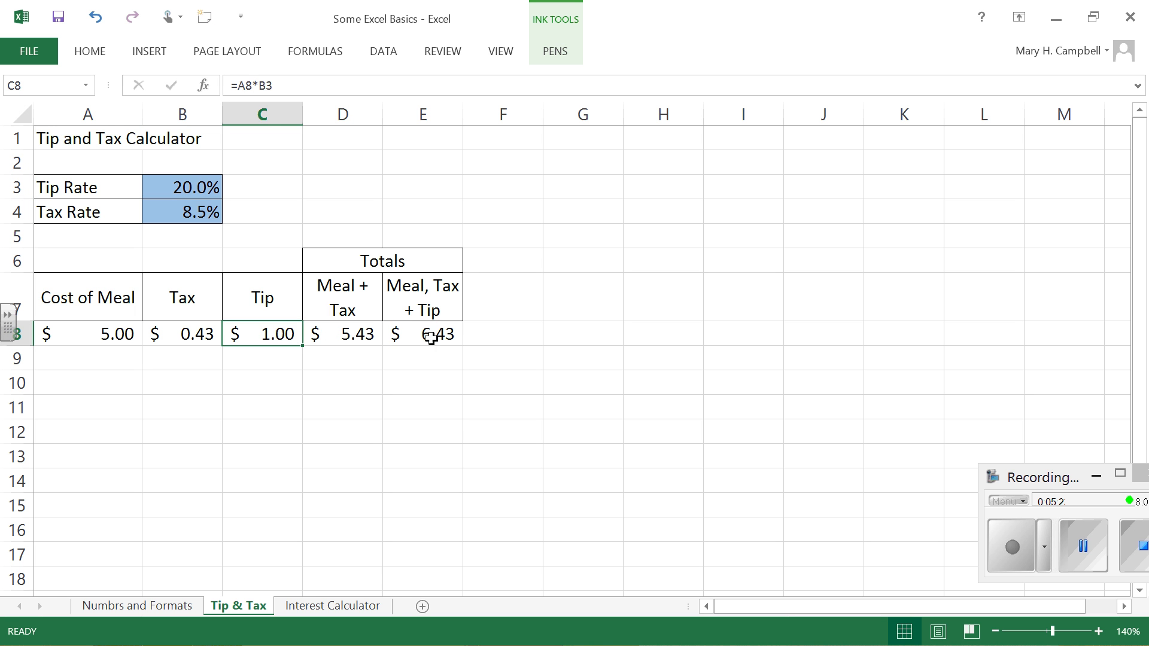
left_click(428, 333)
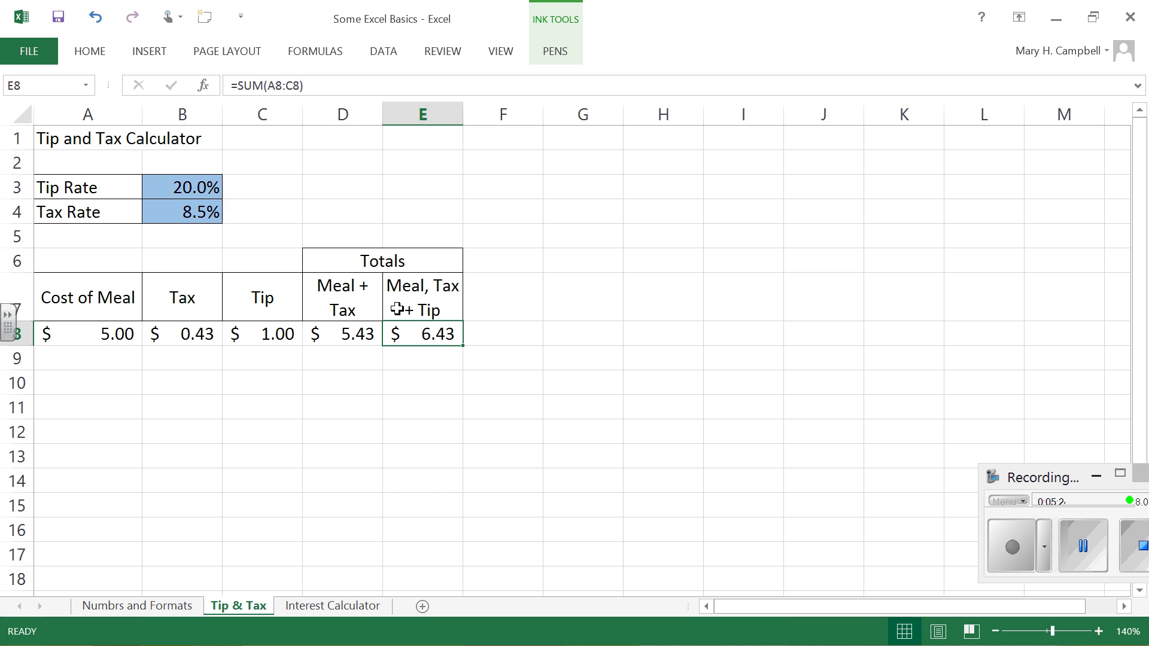
Step: Test the calculator by setting the cost of the meal in A8 to 12
left_click(117, 329)
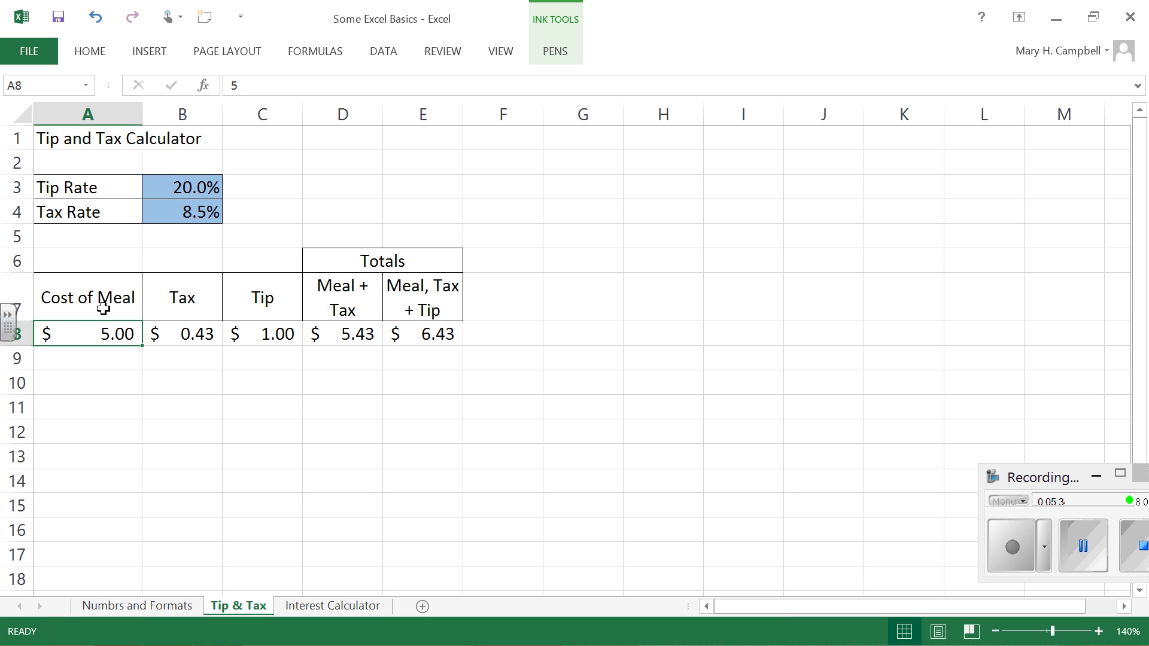
type("12")
key("Return")
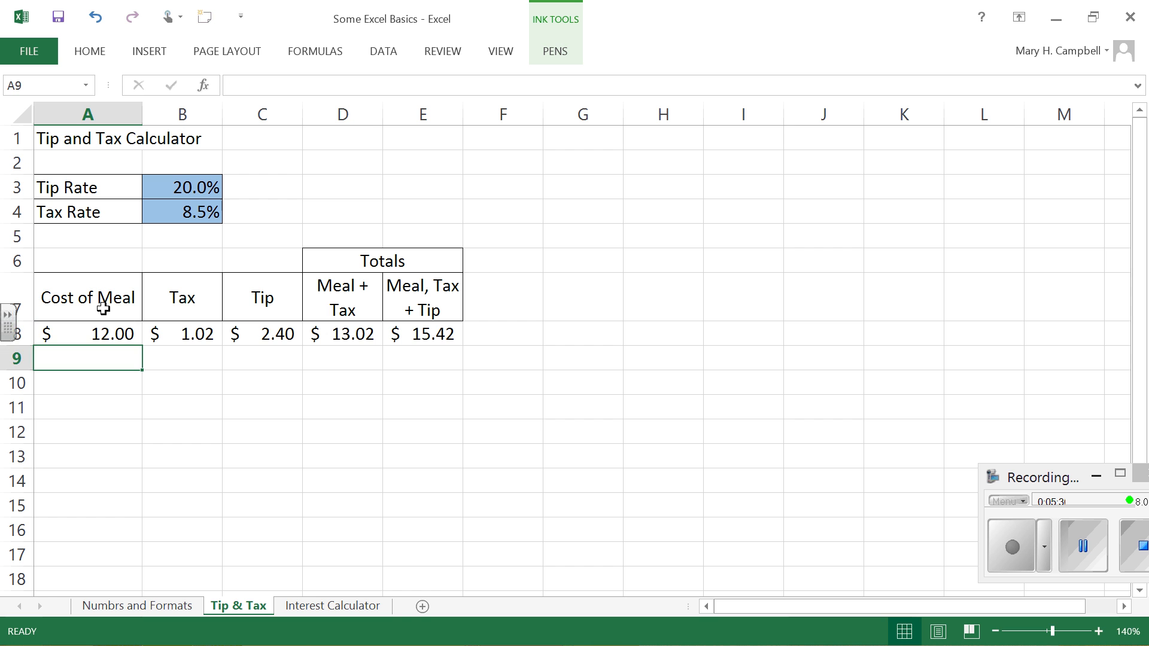
Step: Test the calculator by setting the cost of the meal in A8 to 25
key("Up")
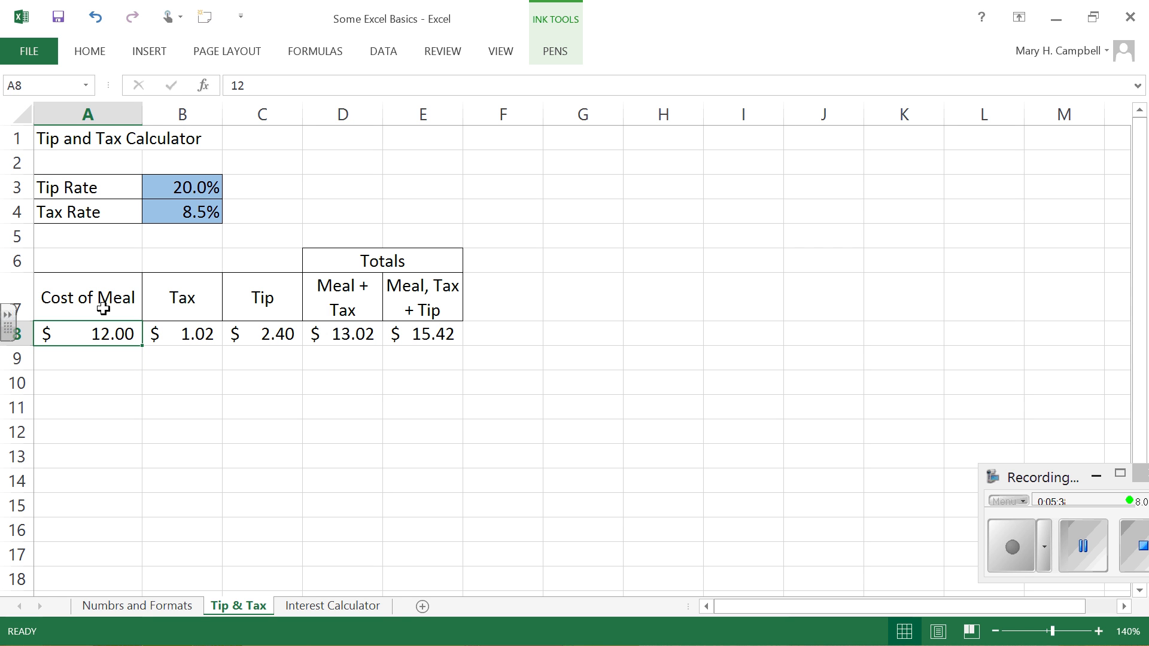
type("25")
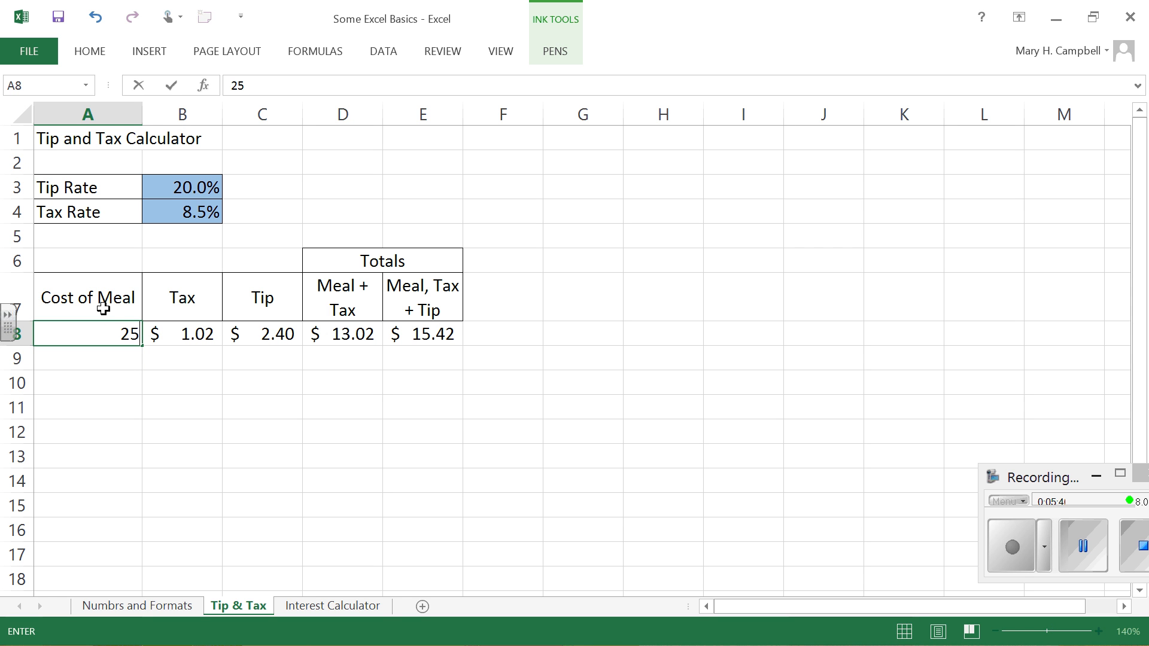
key("Return")
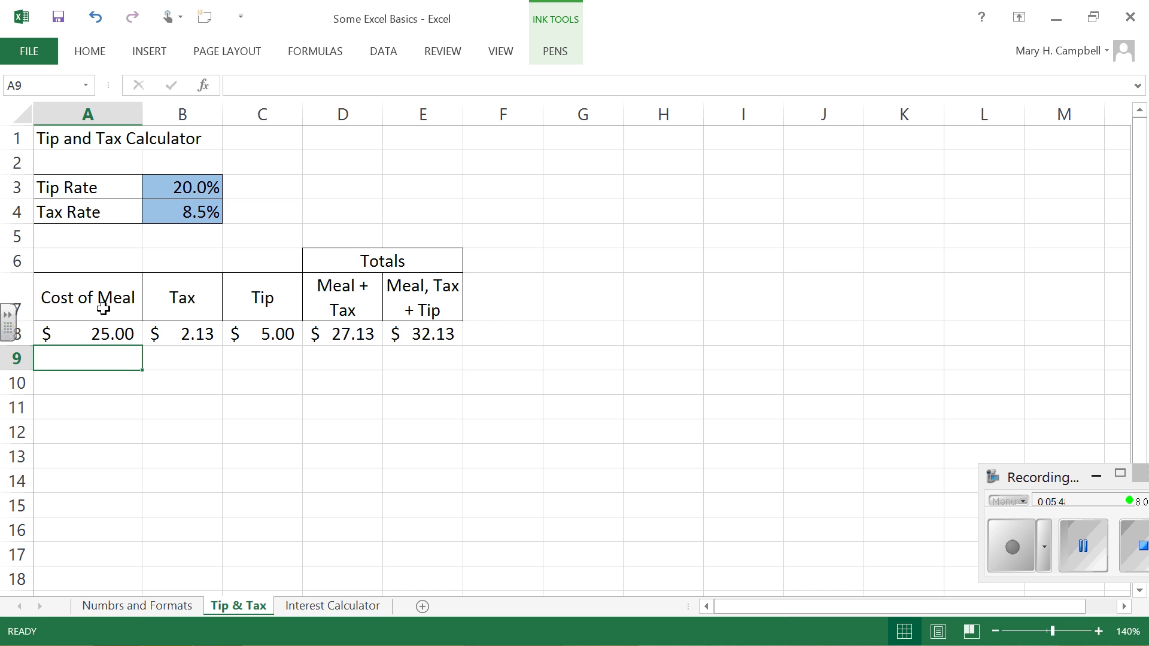
Step: Set the cost of the meal in A8 to 5
left_click(90, 333)
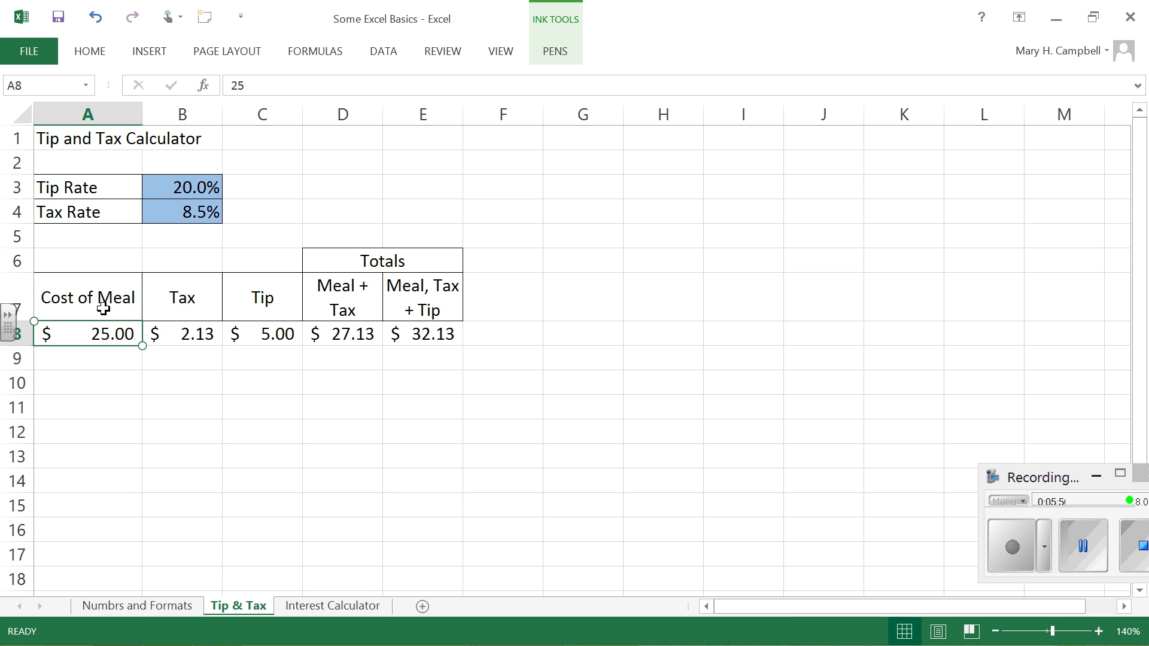
type("5")
key("Return")
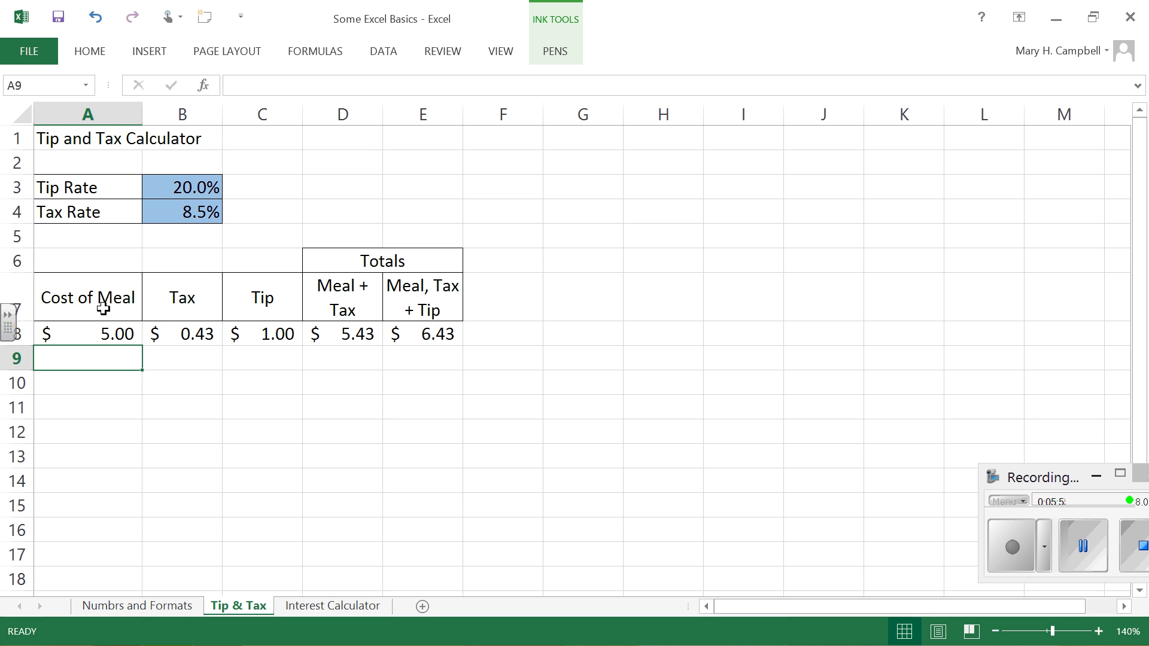
left_click_drag(545, 334, 536, 558)
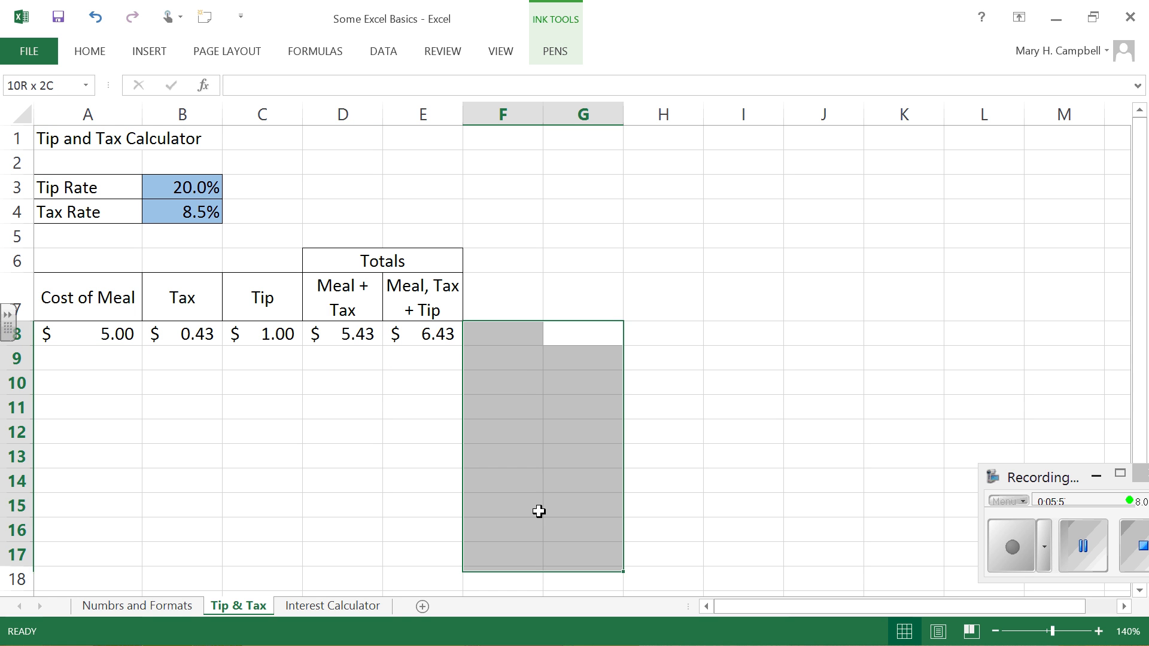
left_click_drag(538, 512, 541, 352)
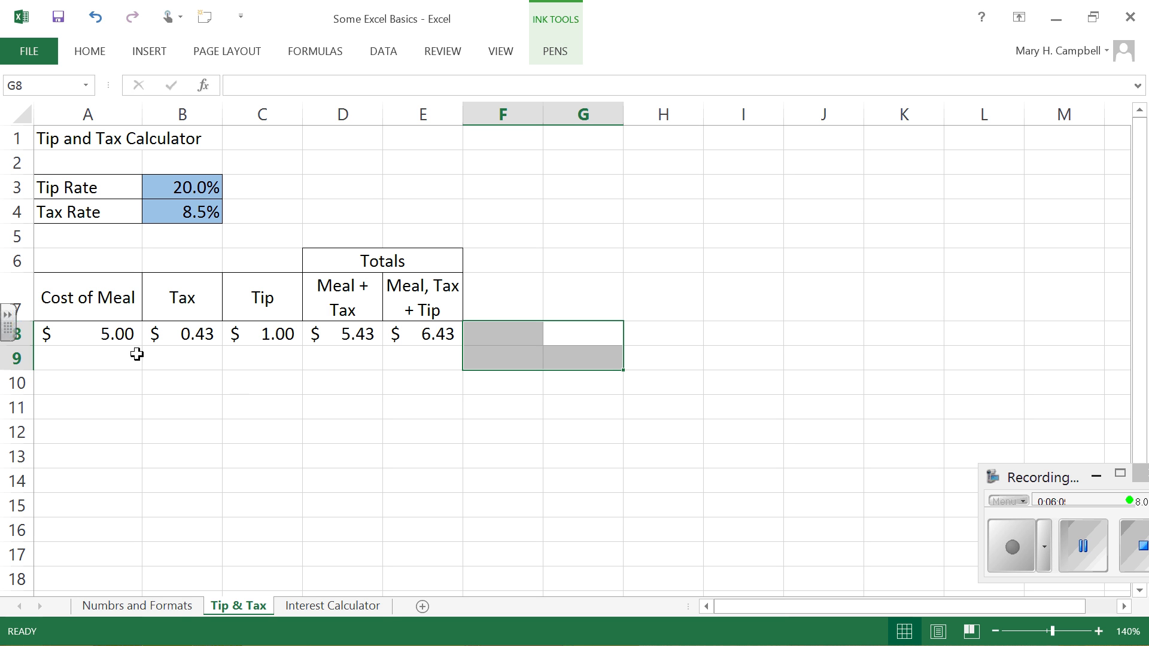
Step: Split the worksheet window horizontally above row 9
left_click(109, 357)
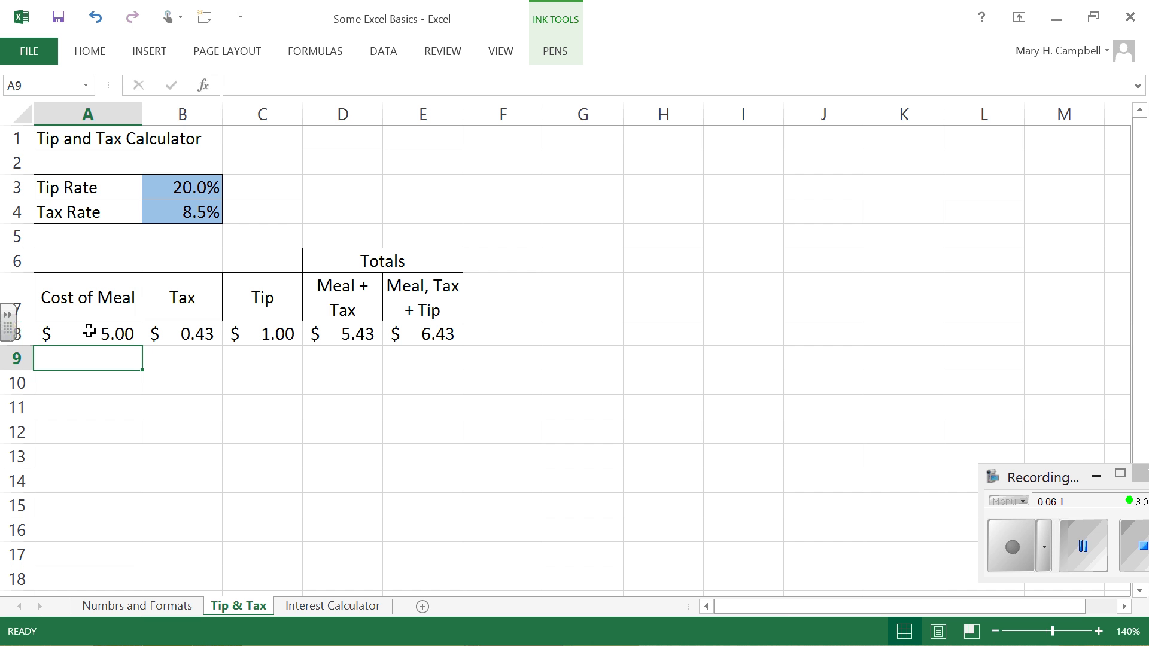
left_click(504, 50)
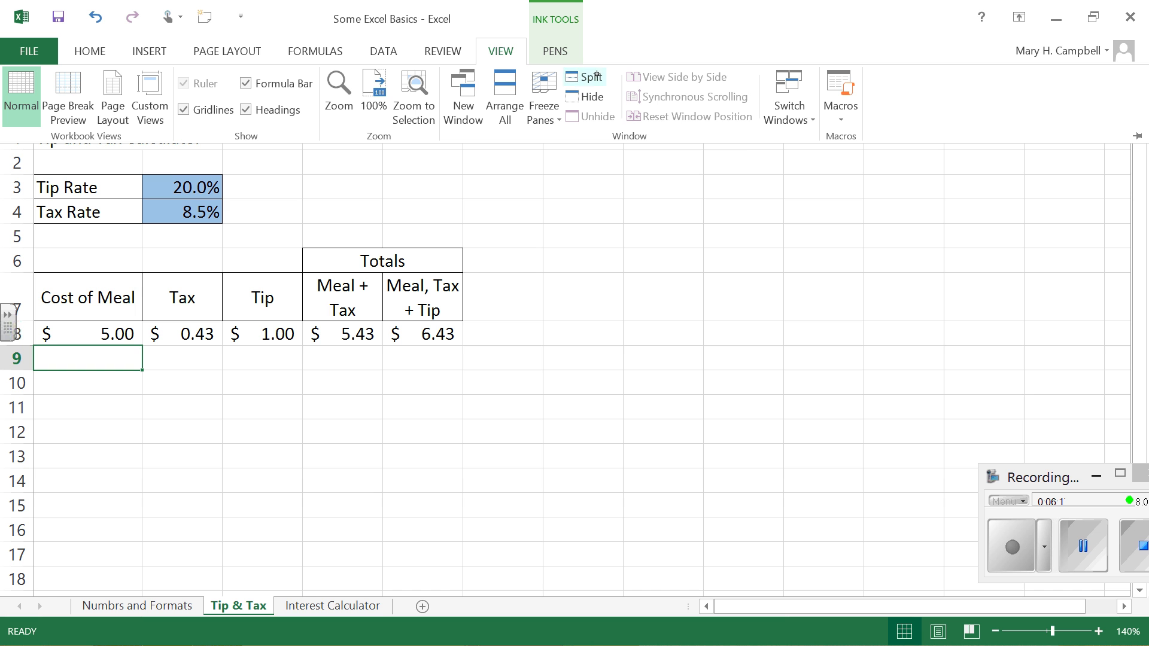
left_click(573, 76)
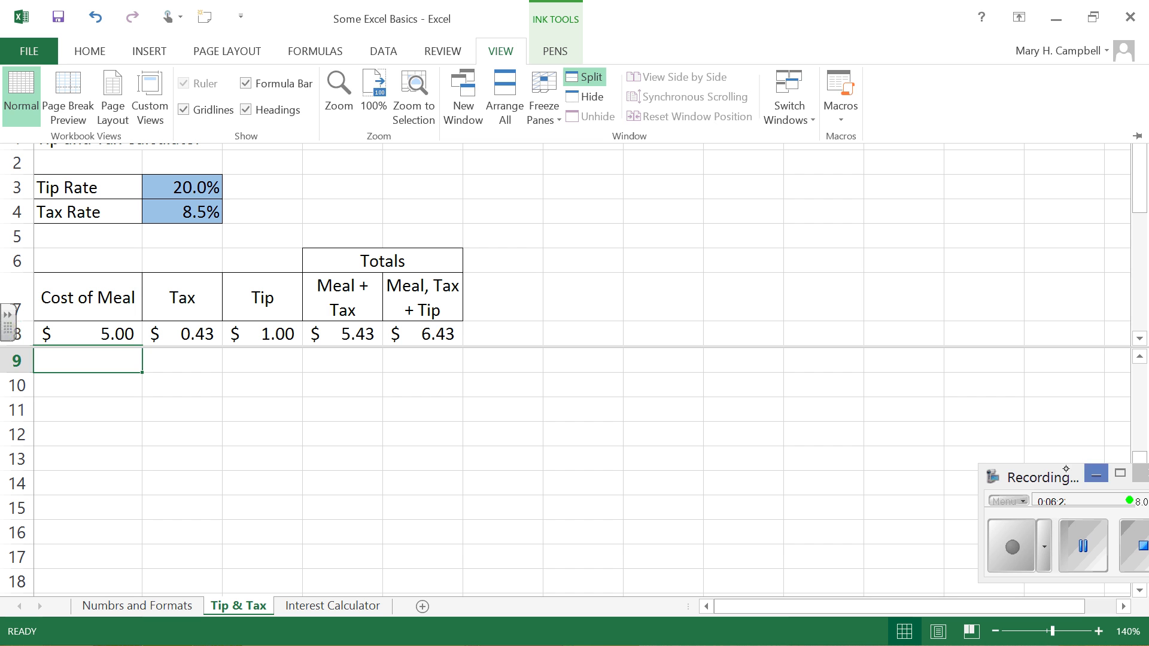
left_click_drag(1047, 476, 882, 501)
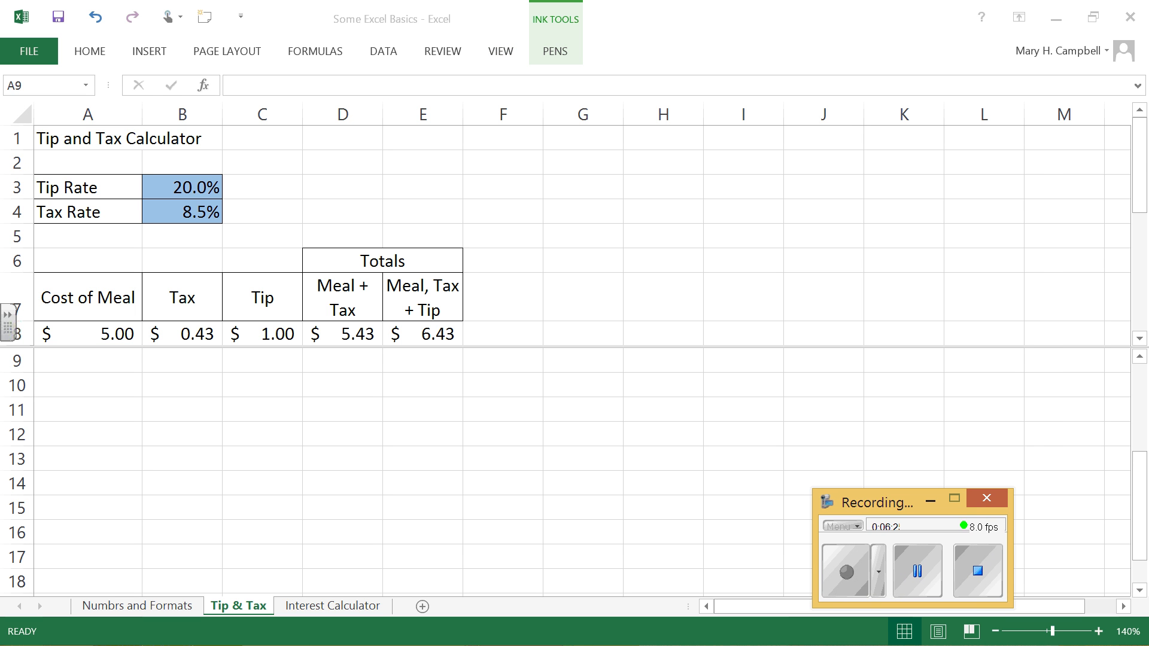
Step: Look through the lower pane's rows down to row 100 and back to row 13, independently of the upper pane
mouse_move(1143, 149)
left_mouse_down()
mouse_move(1146, 215)
mouse_move(1144, 137)
mouse_move(1142, 269)
mouse_move(1144, 136)
mouse_move(1144, 159)
left_mouse_up()
mouse_move(1135, 481)
left_mouse_down()
mouse_move(1139, 383)
mouse_move(1141, 479)
left_mouse_up()
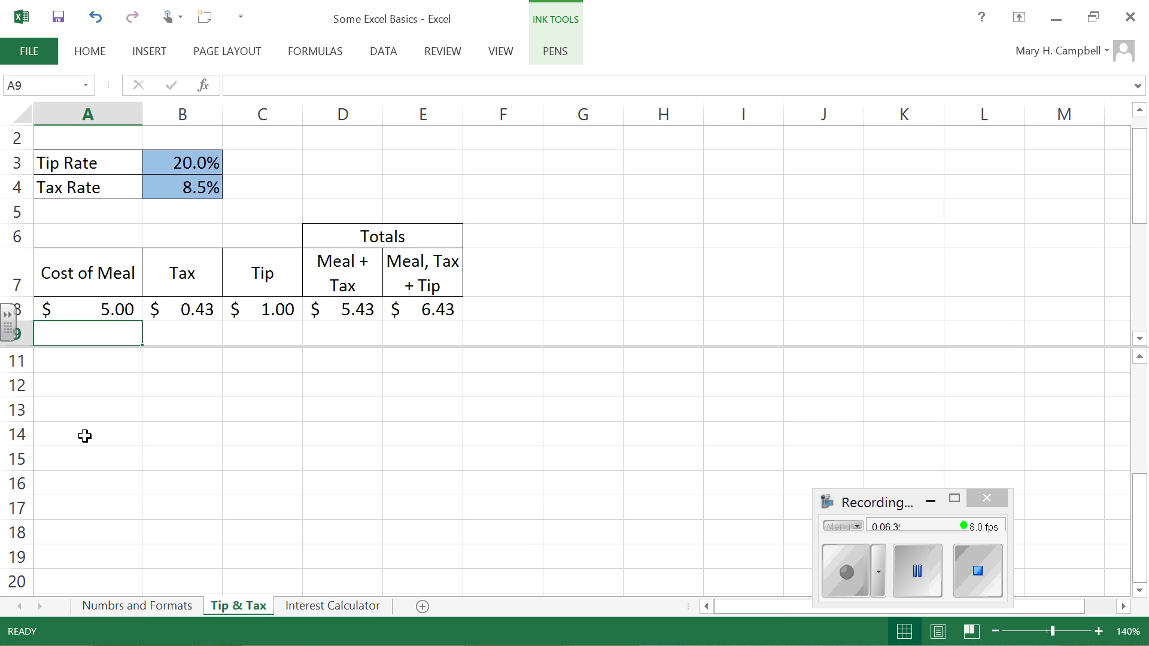
left_click(84, 435)
scroll(1134, 580, "down", 4)
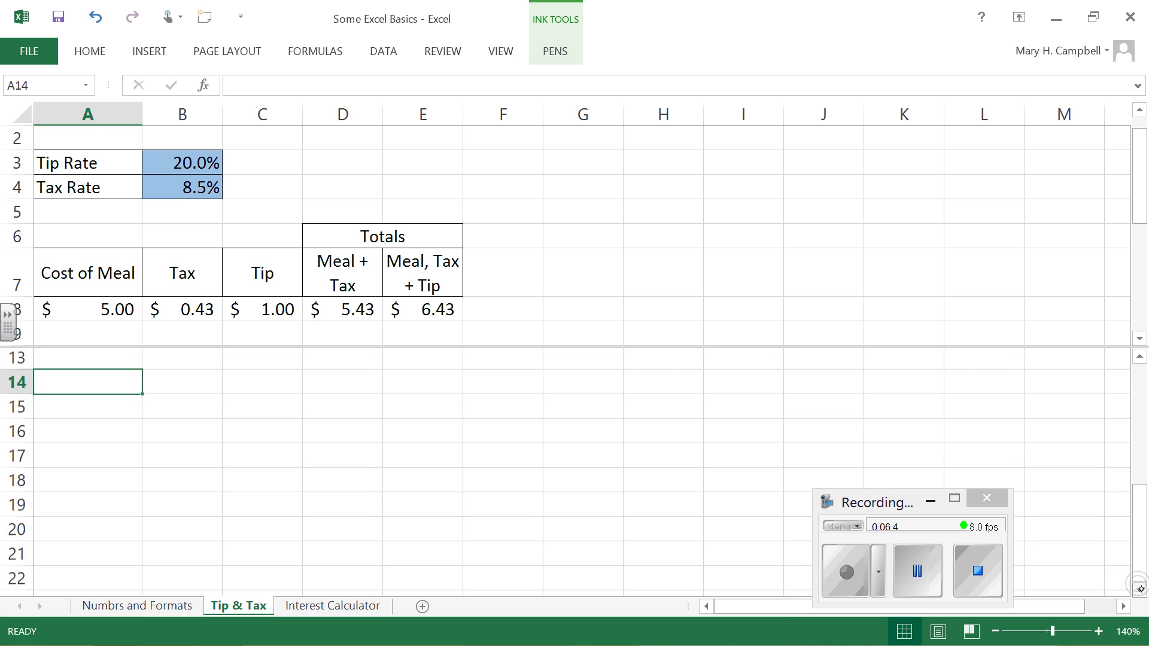
left_click(1138, 588)
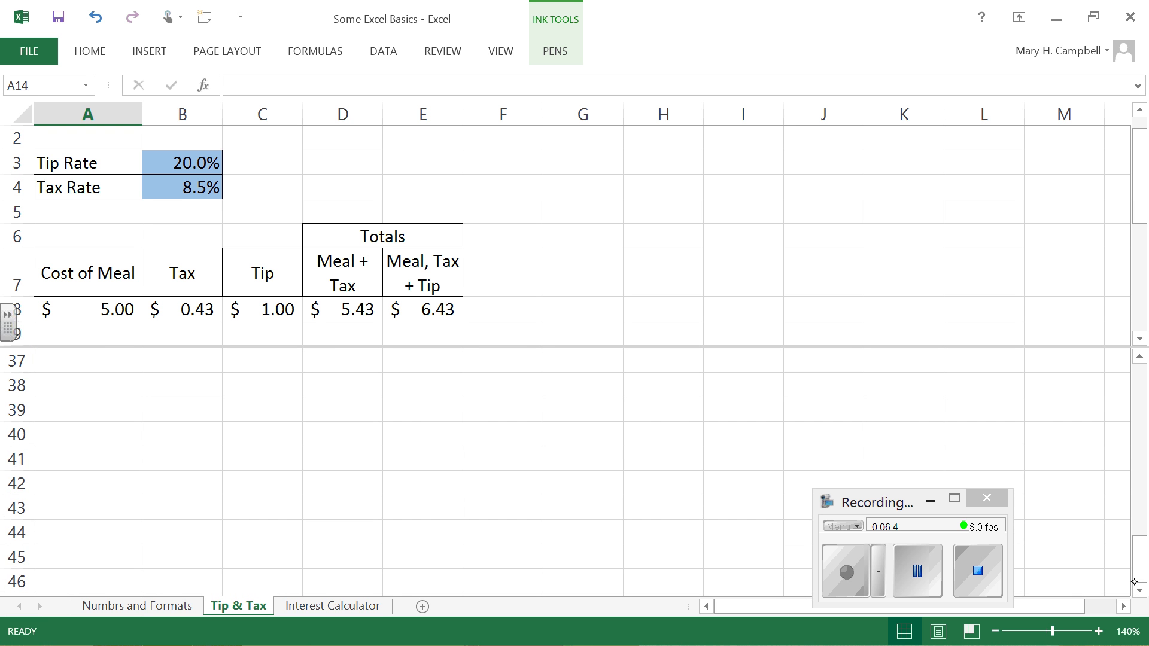
left_click(1135, 587)
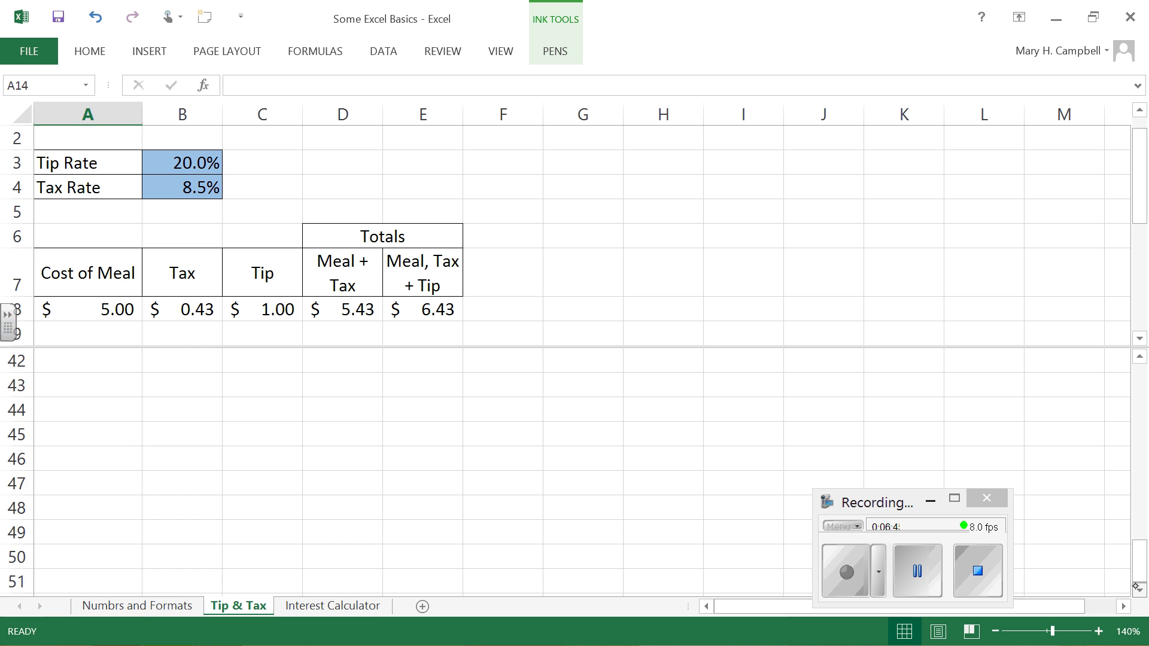
left_click(1136, 587)
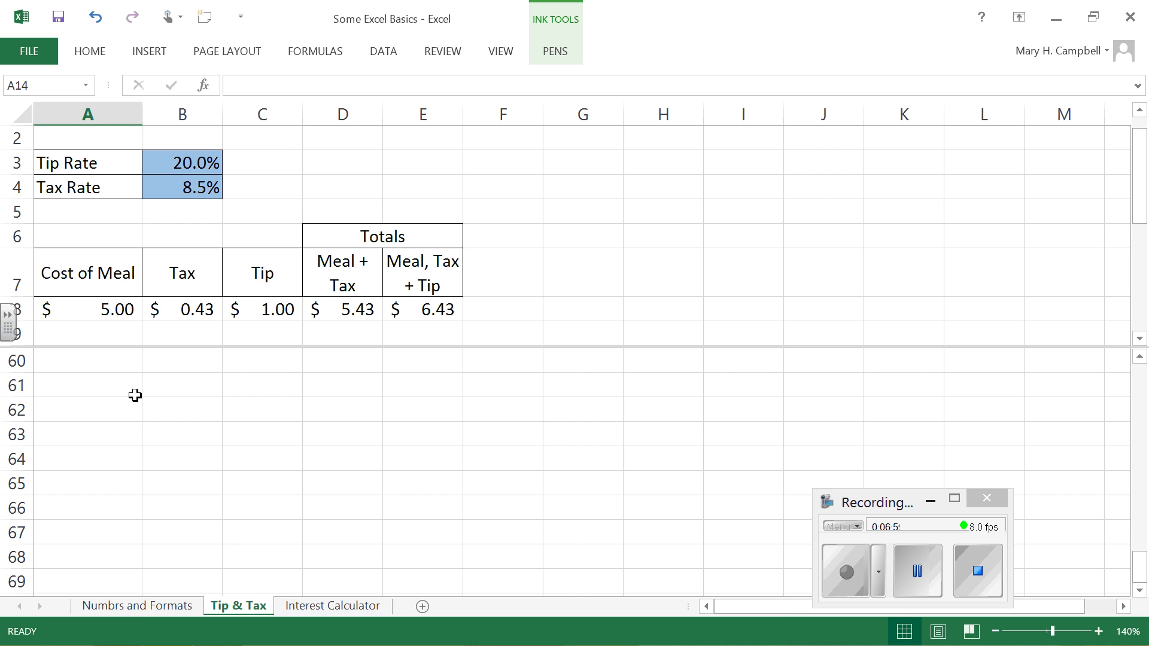
left_click(1137, 590)
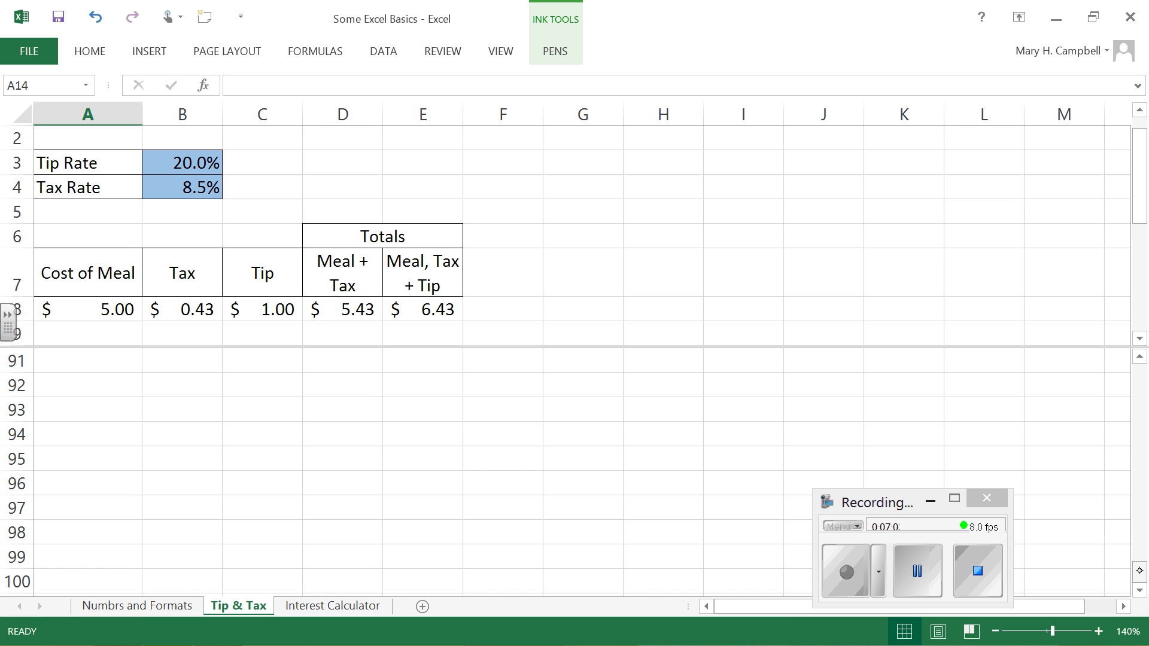
left_click_drag(1139, 571, 1146, 398)
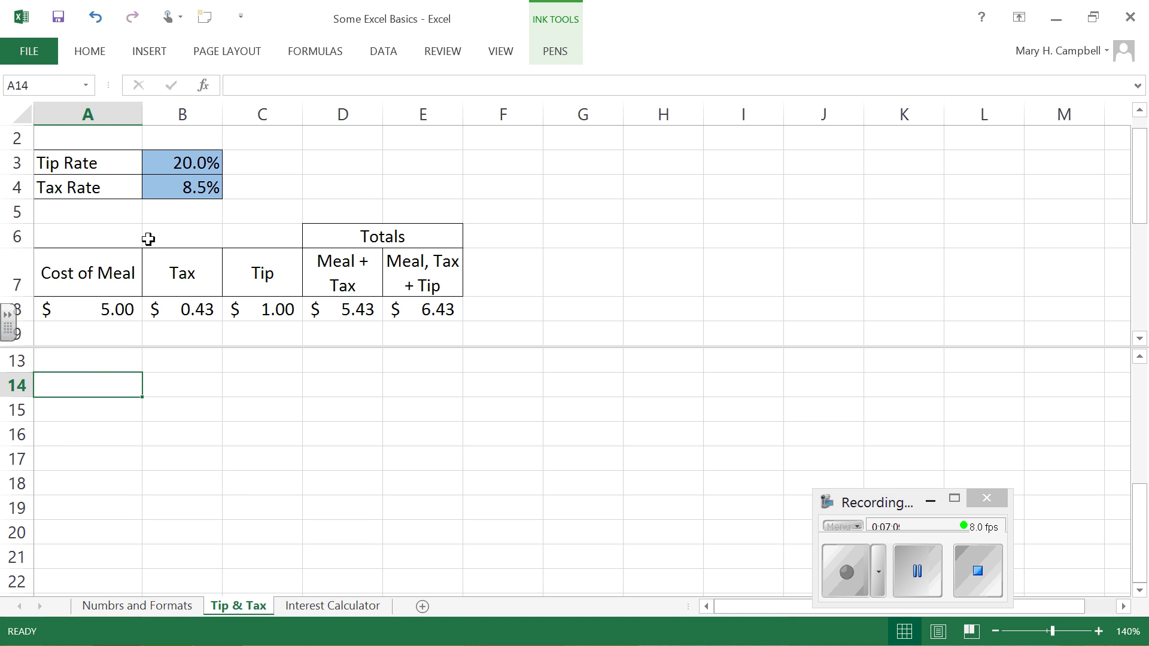
Step: Go to cell A200 in the lower pane and show the rows around it down to row 203
left_click(37, 85)
left_click(36, 88)
left_click_drag(37, 89, 3, 86)
type("a200")
key("Return")
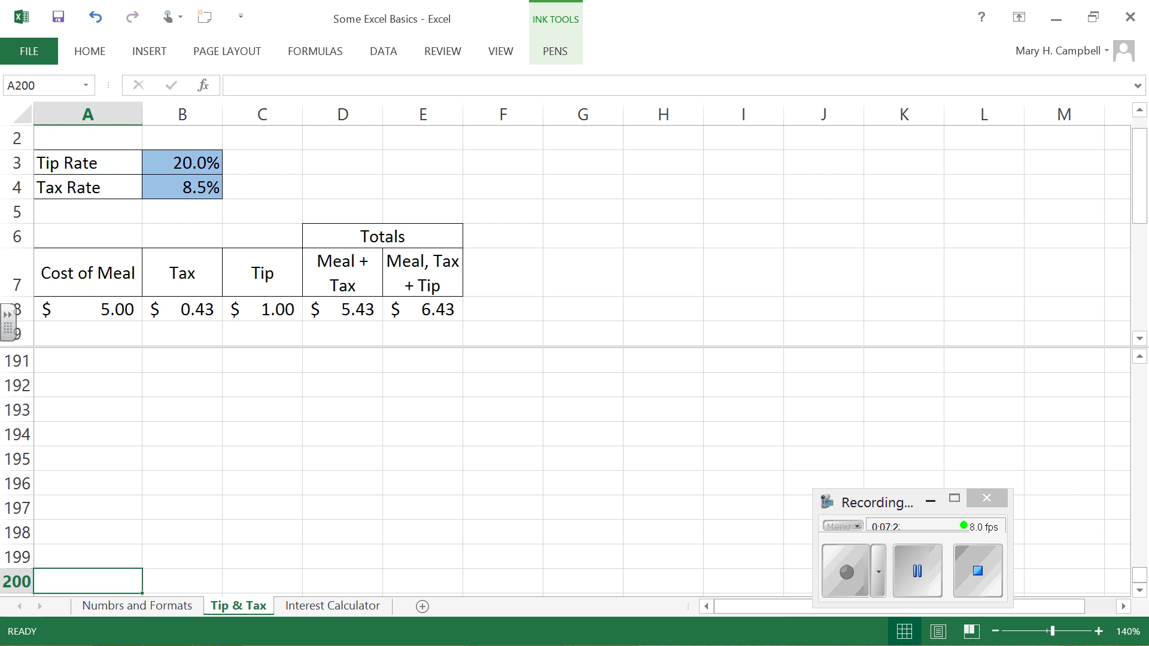
left_click(1140, 591)
left_click(1140, 591)
left_click(1140, 591)
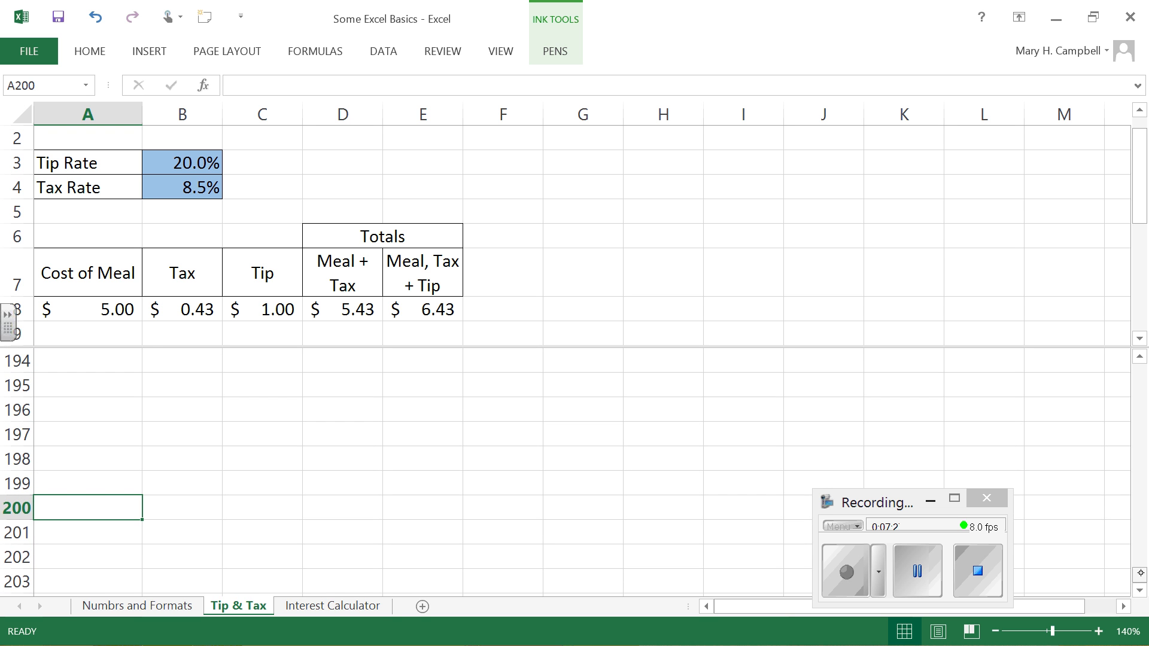
left_click_drag(1139, 576, 1139, 581)
Step: Enter the formula =A8+0.25 in A9 and fill it down through A12
left_click(117, 328)
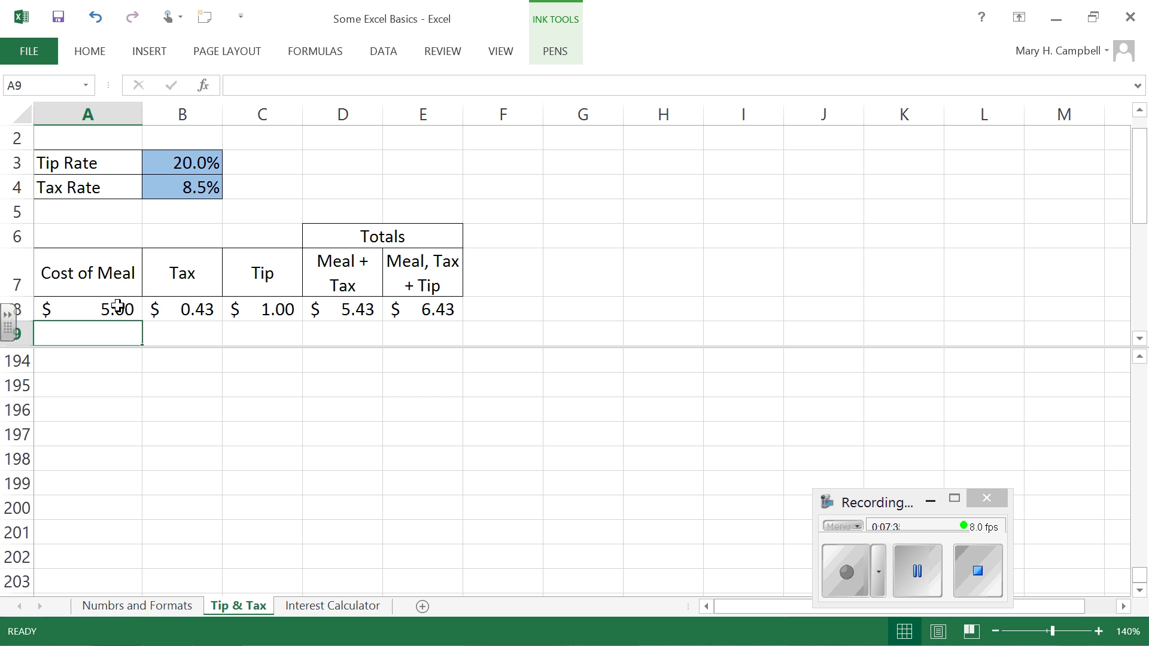
type("=")
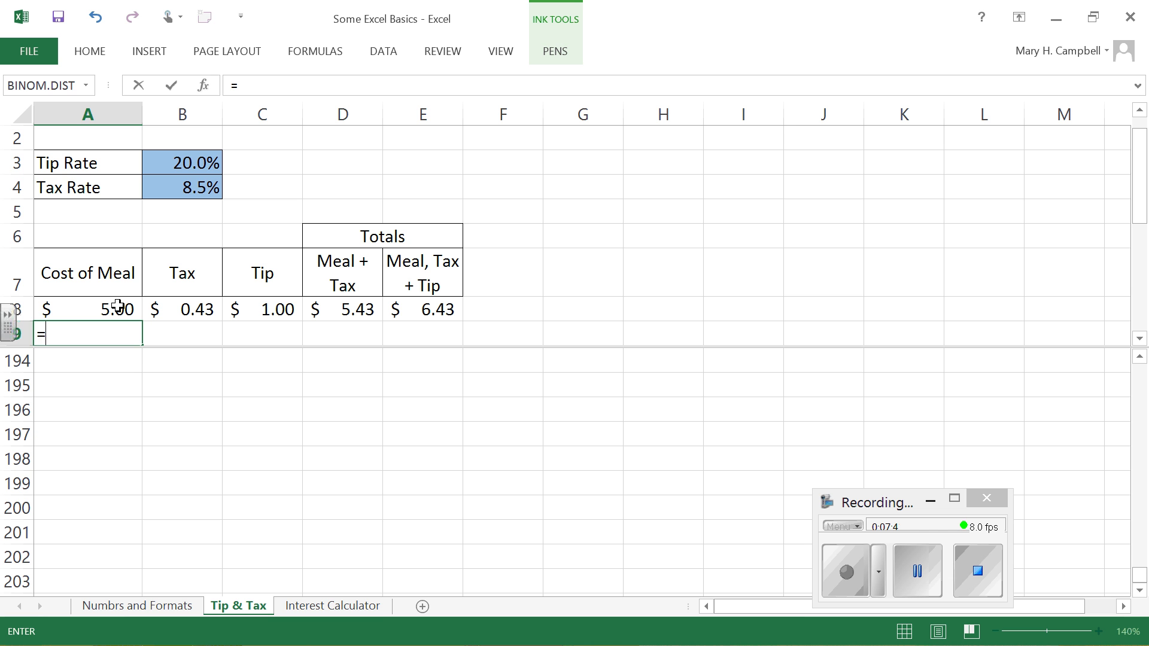
left_click(117, 307)
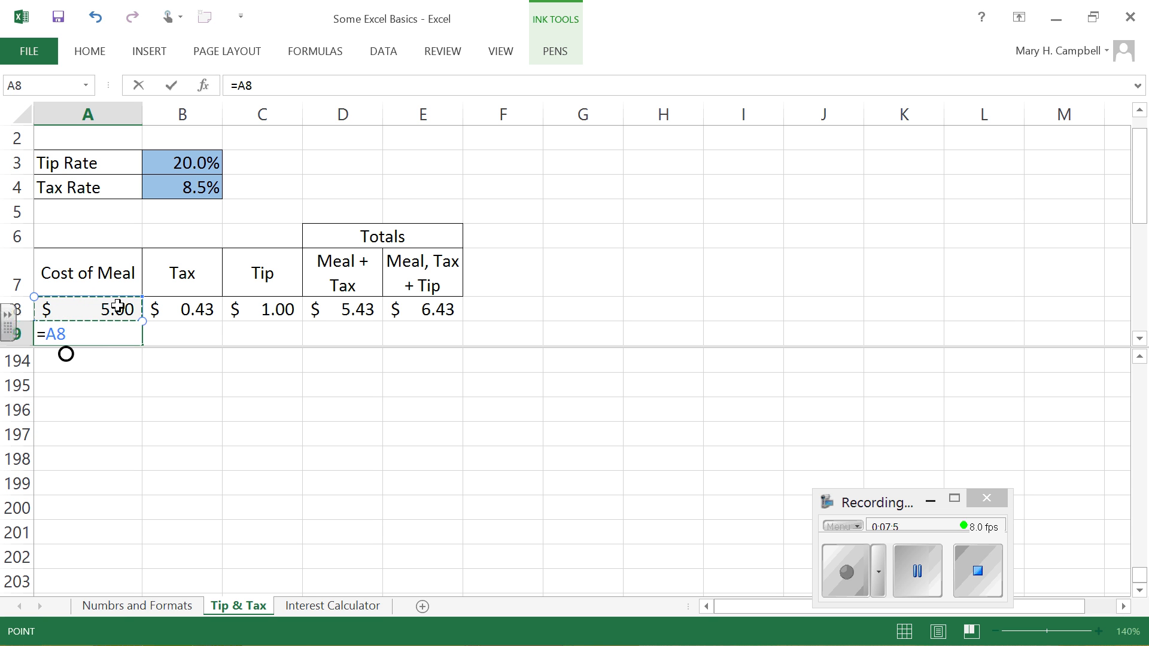
type("+")
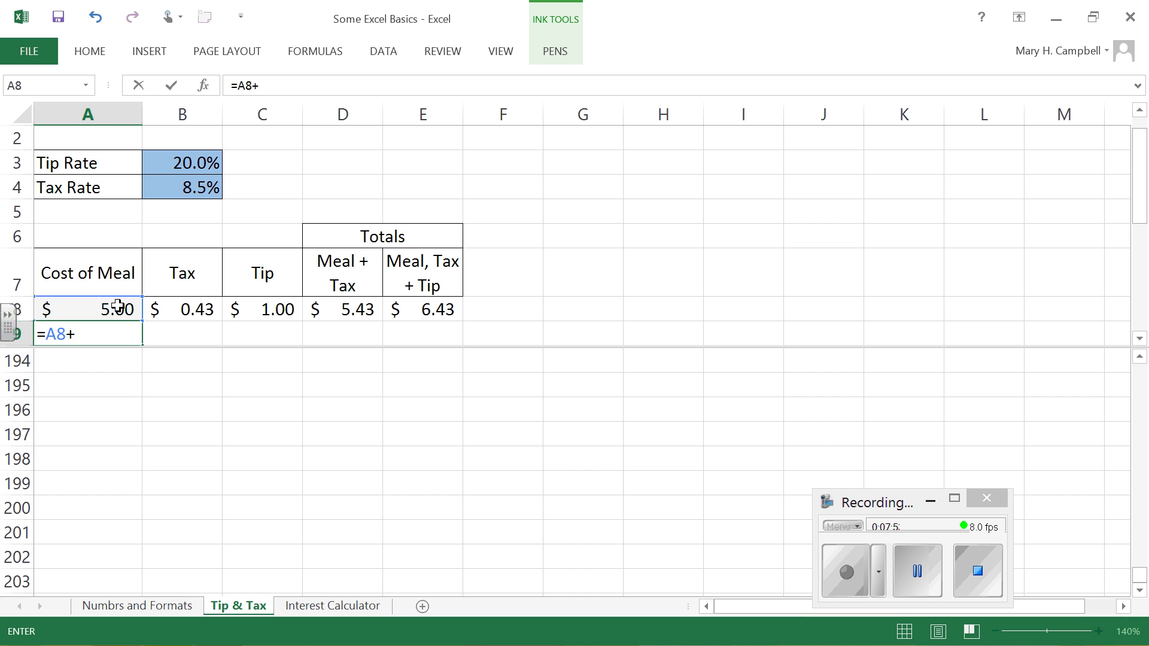
type(".25")
key("Return")
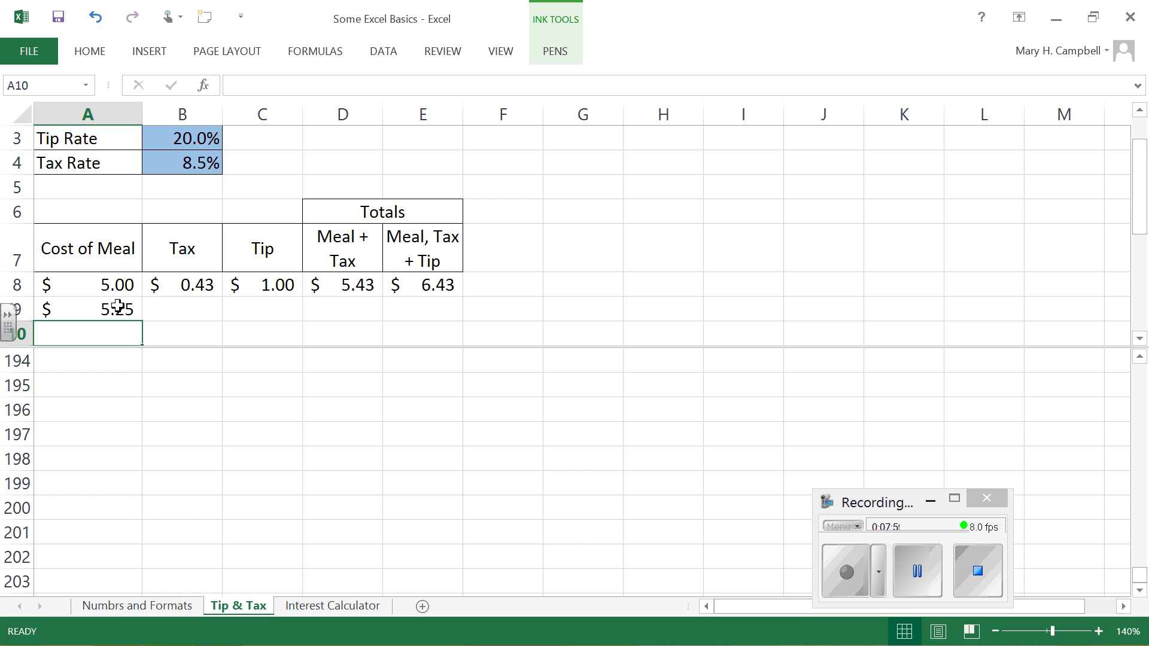
left_click(126, 304)
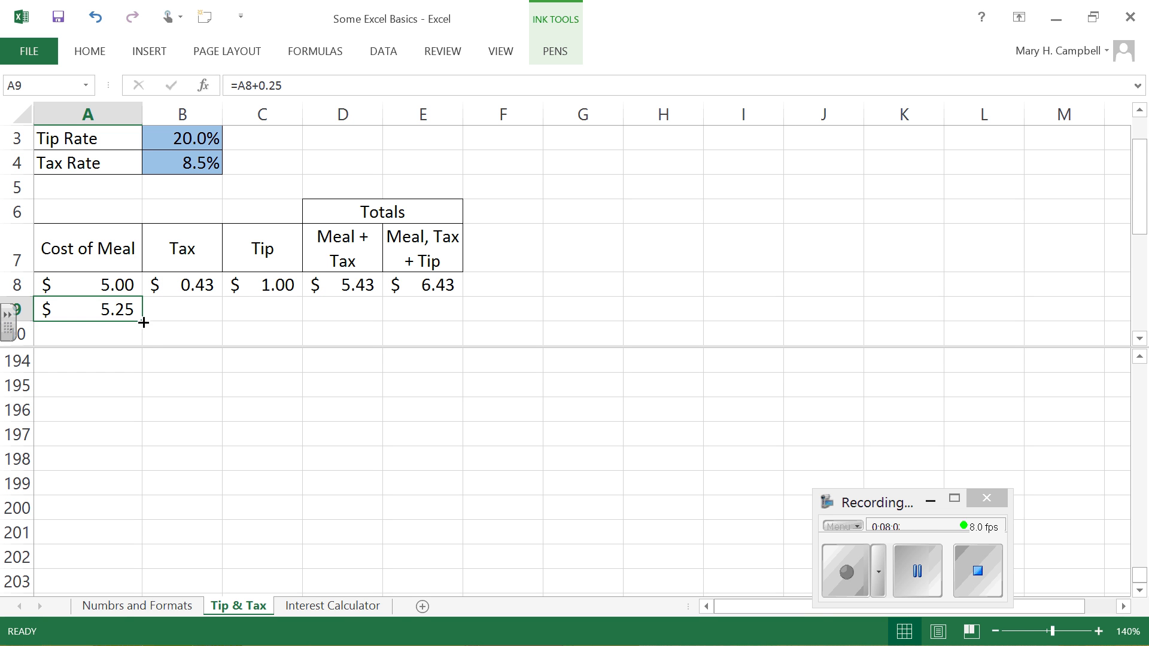
mouse_move(144, 322)
left_mouse_down()
mouse_move(141, 347)
mouse_move(134, 325)
left_mouse_up()
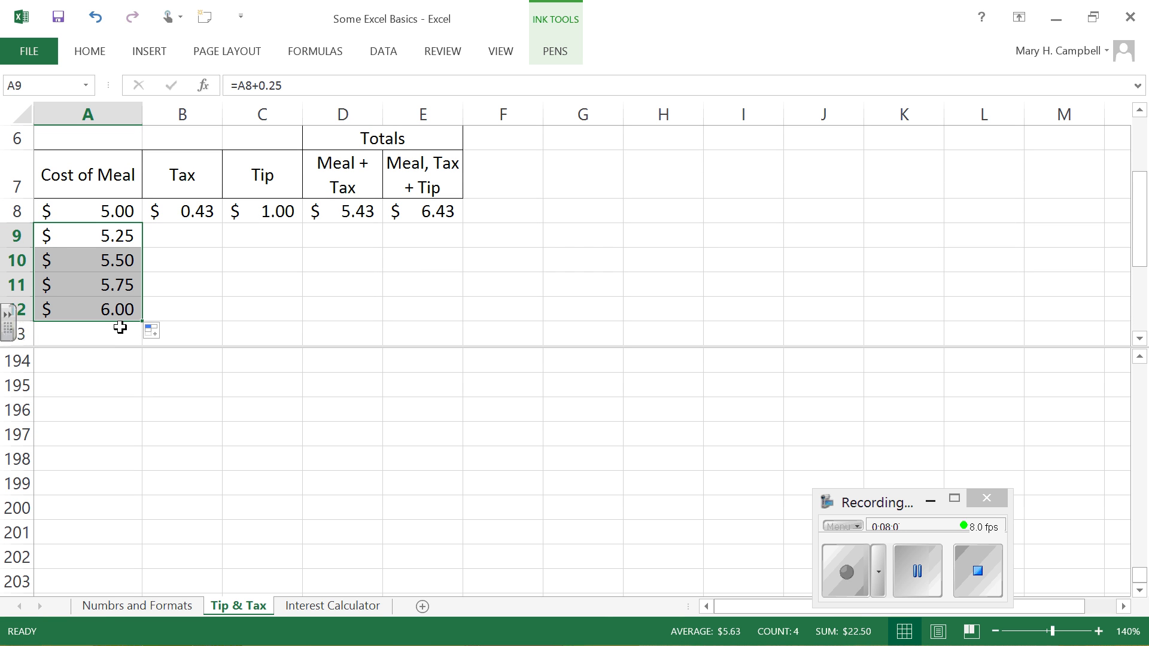
Step: Examine the Cost of Meal entries in A8 through A12 to see how the filled formulas' cell references change
left_click(111, 236)
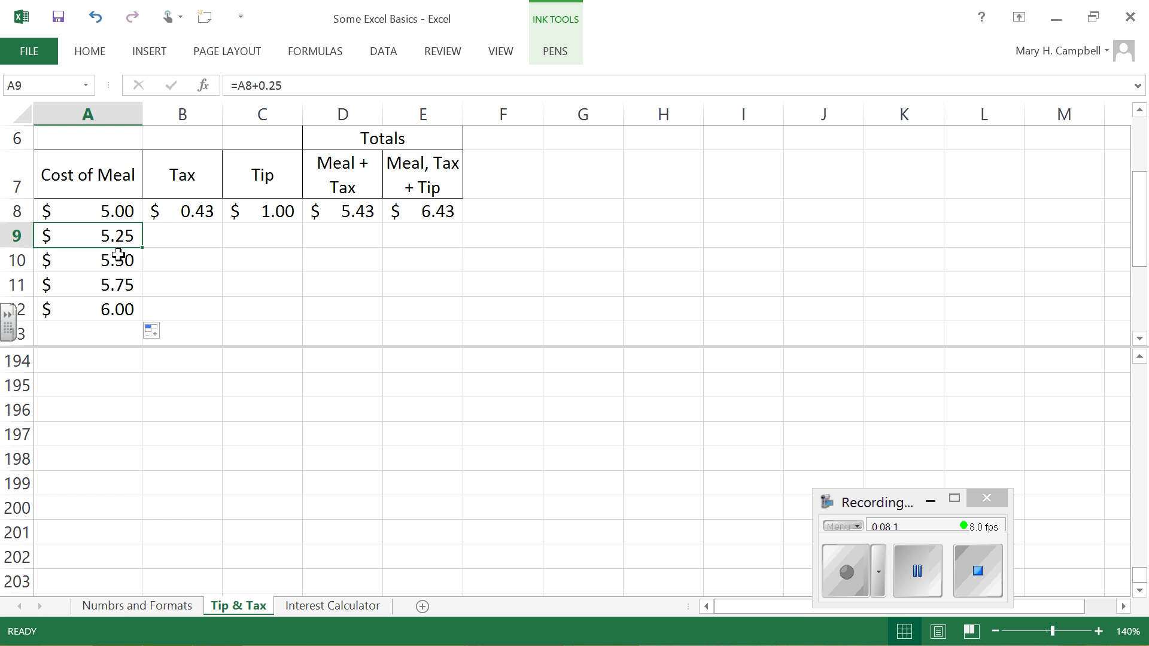
left_click(117, 254)
left_click(124, 284)
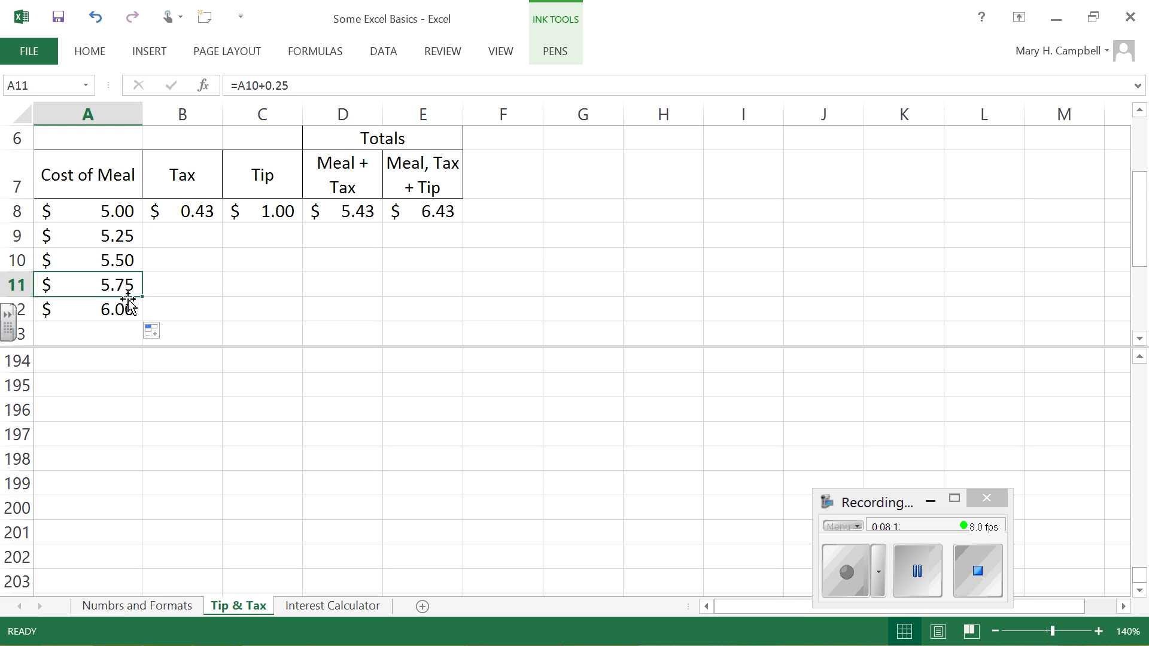
left_click(121, 302)
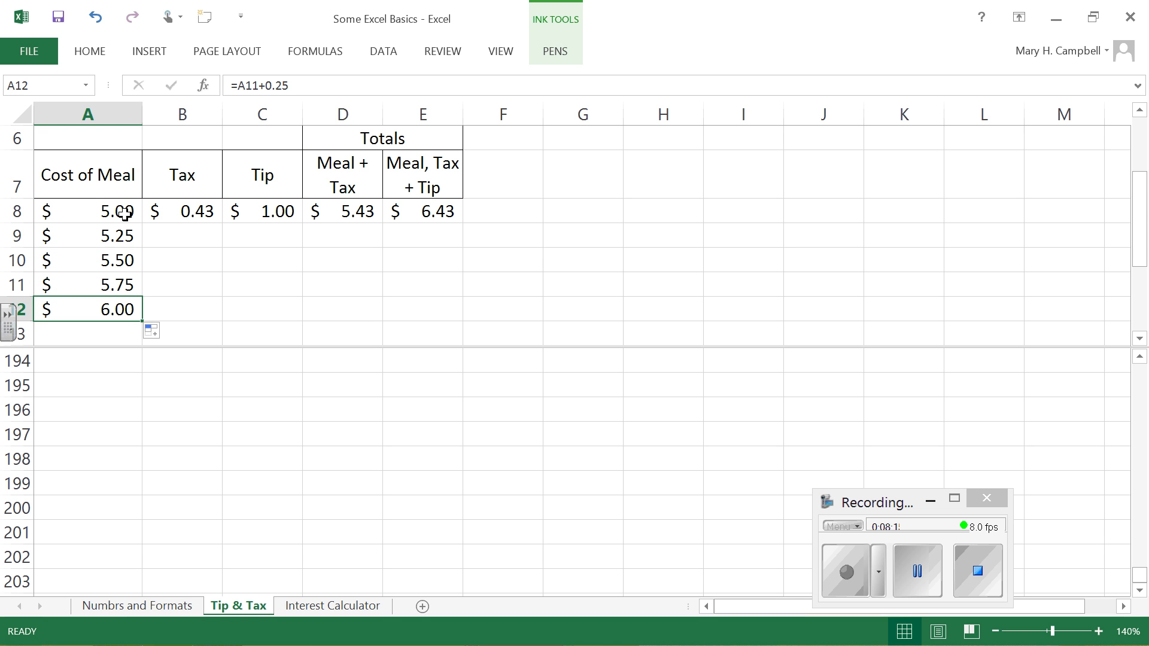
left_click(107, 203)
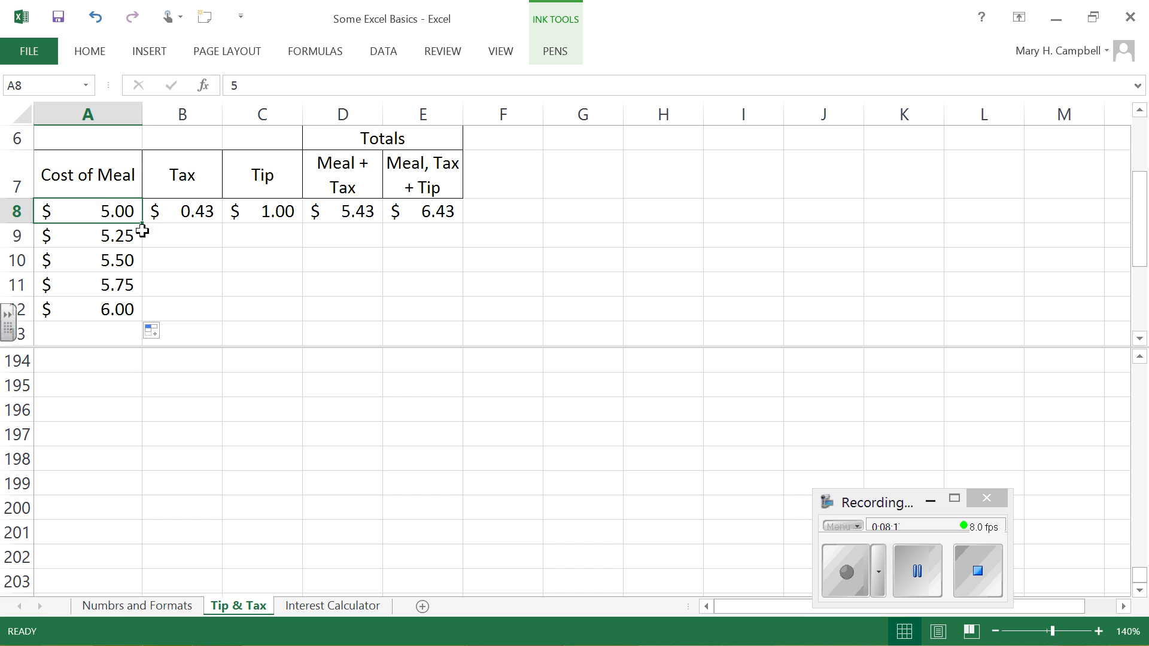
left_click(91, 228)
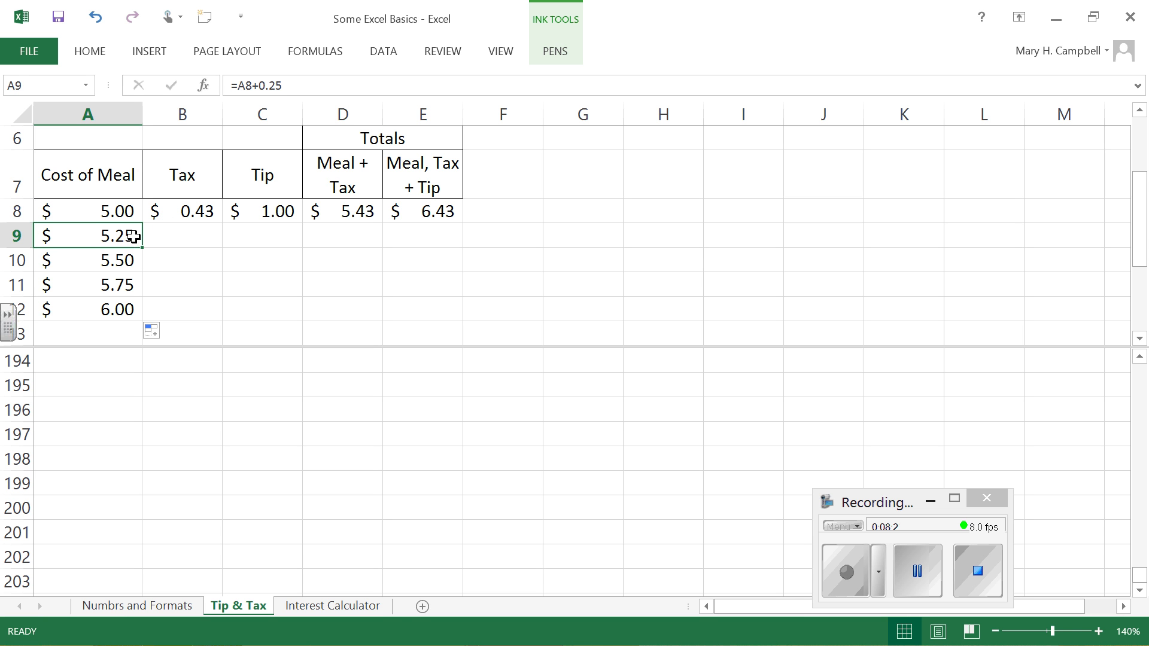
left_click(110, 259)
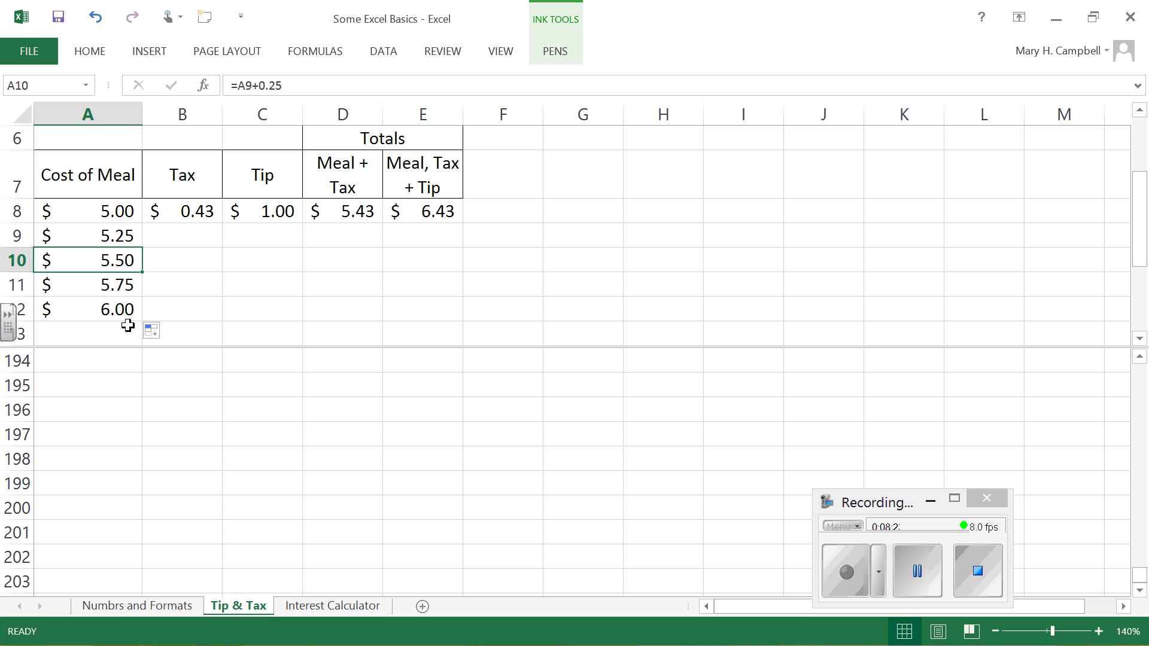
left_click(128, 283)
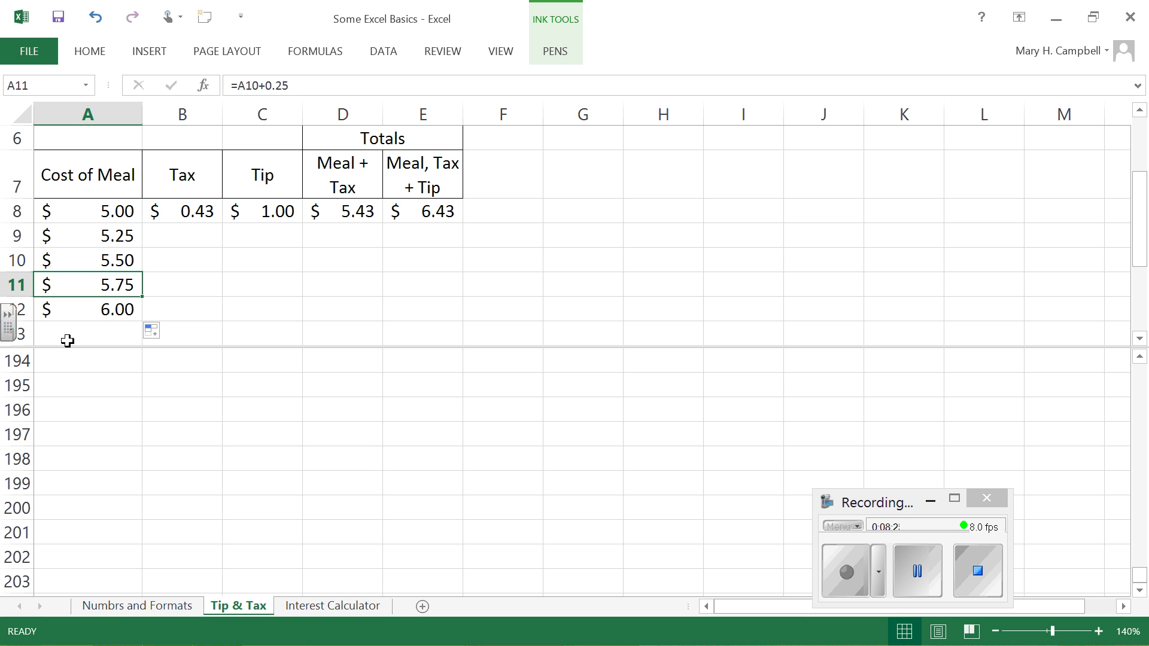
left_click(123, 233)
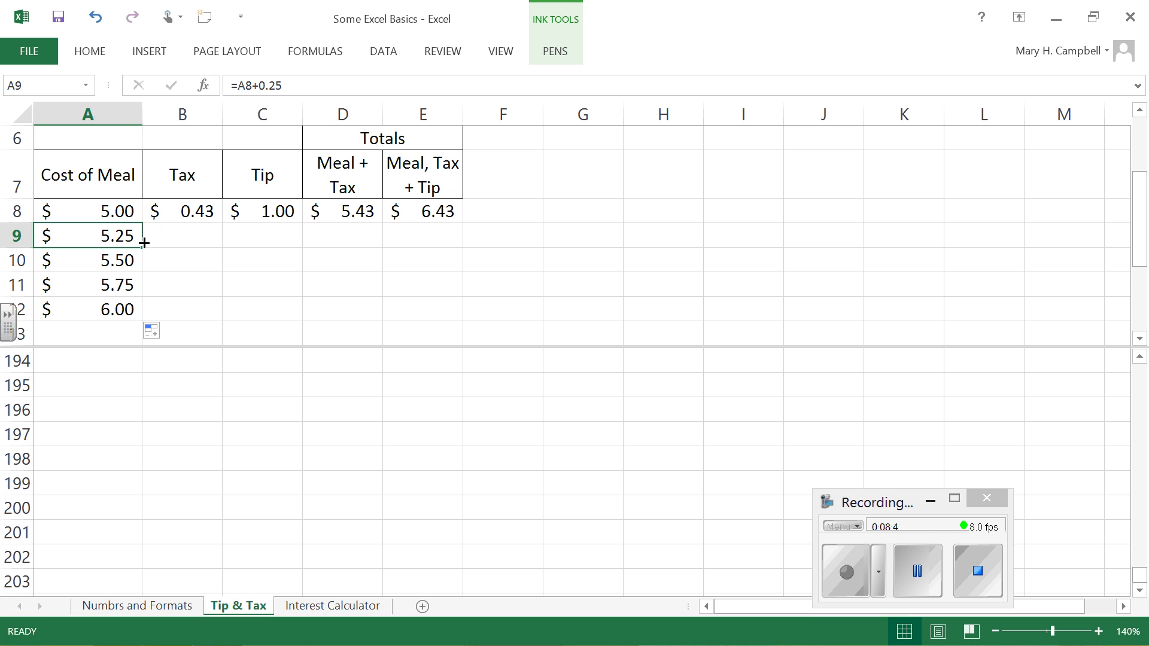
Step: Compare the starting value in A8 with the formulas in A9 and A12
left_click(120, 213)
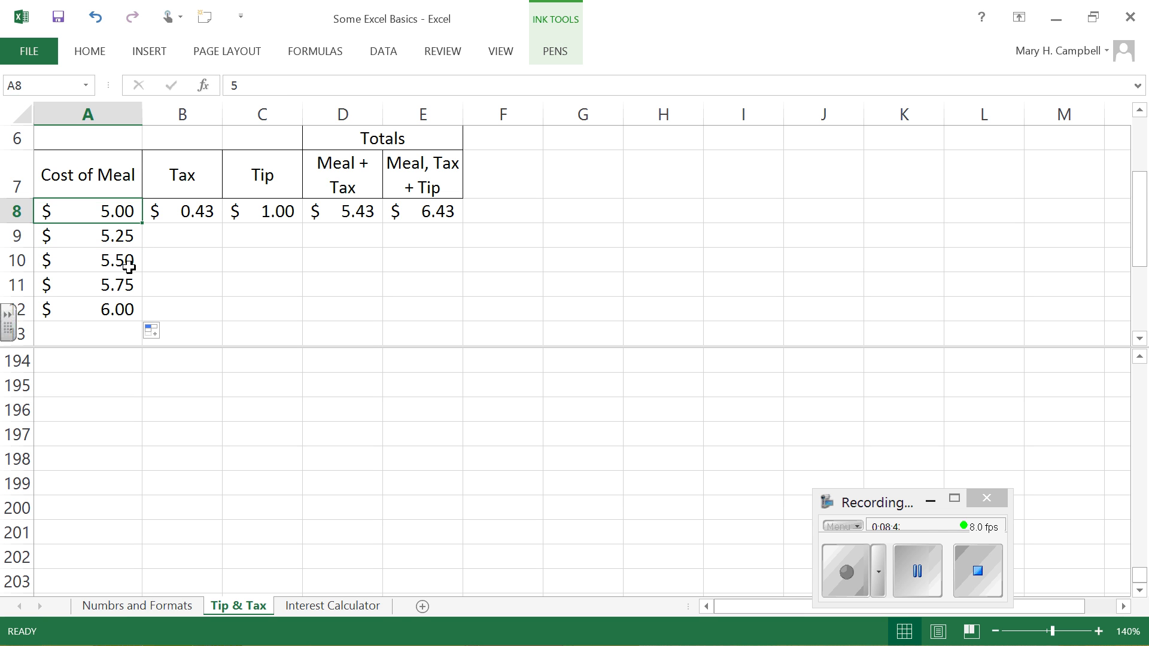
left_click(128, 235)
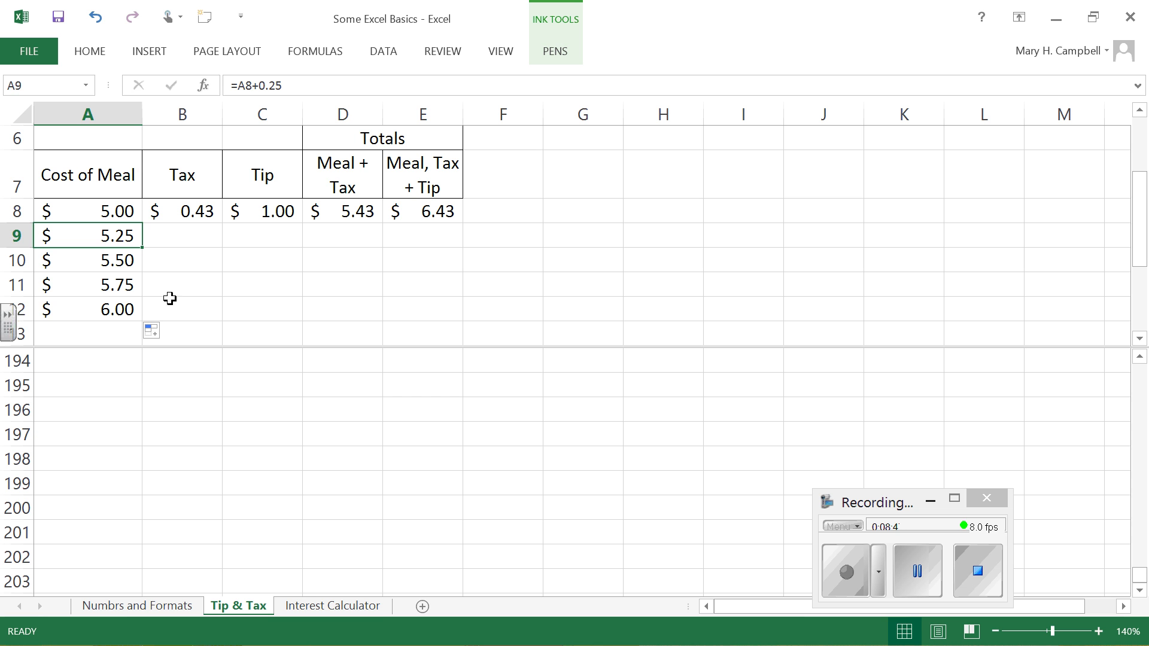
left_click(133, 310)
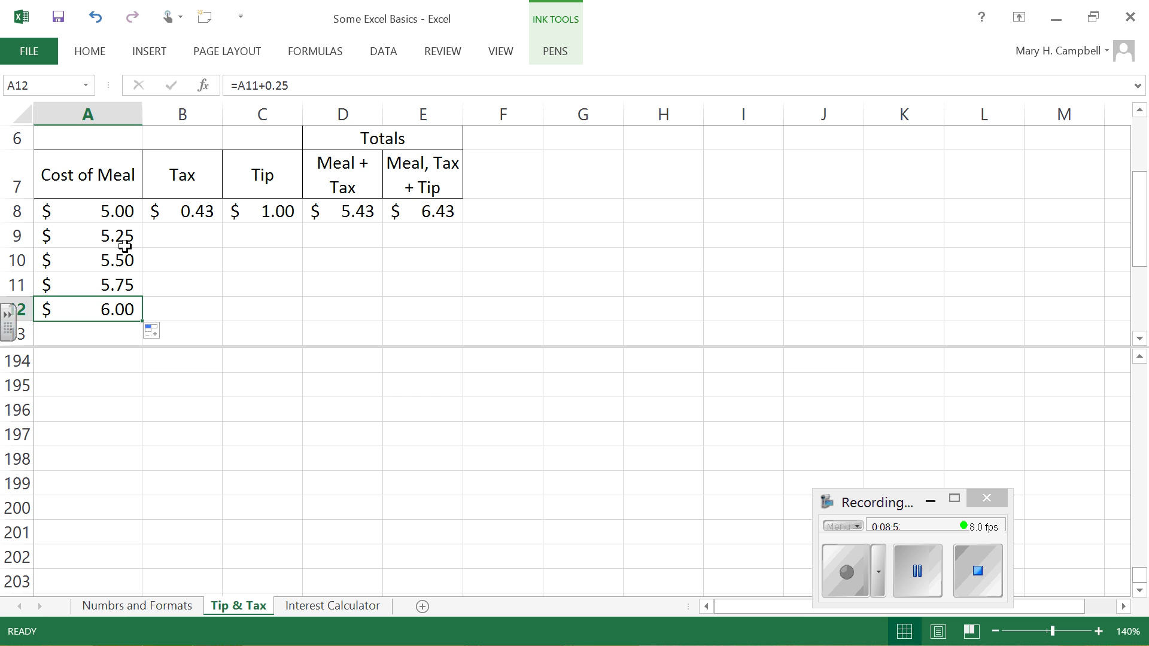
Step: Fill the A9 formula down through A200, undo the fill, and fill the same range down again
left_click(112, 229)
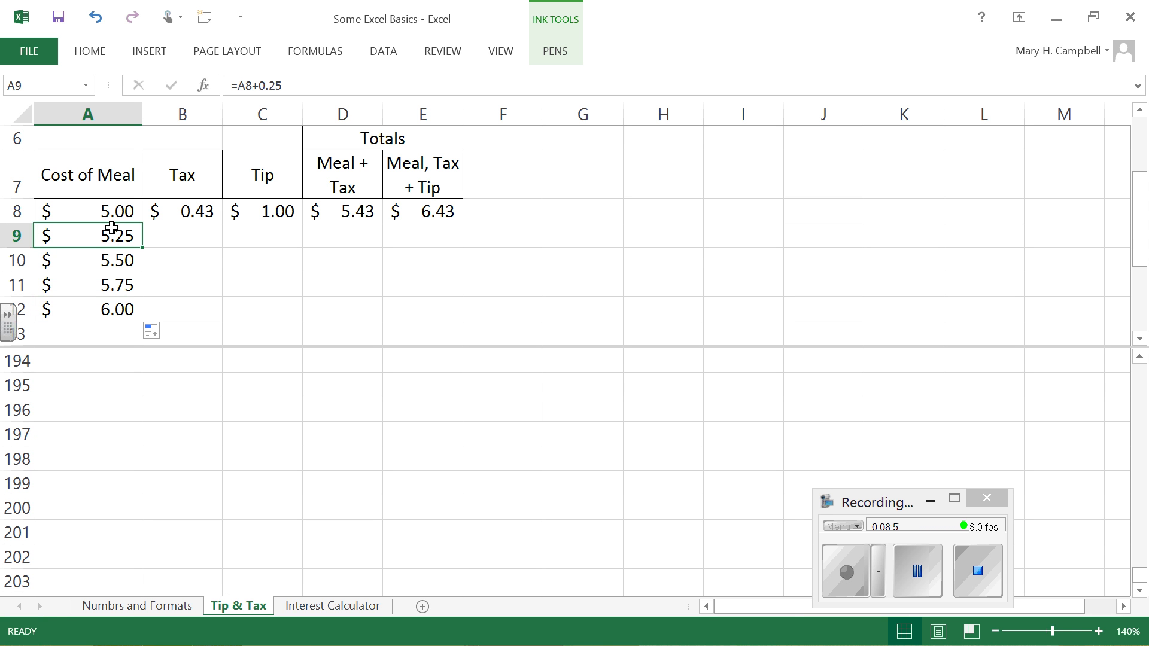
left_click(117, 507, "shift")
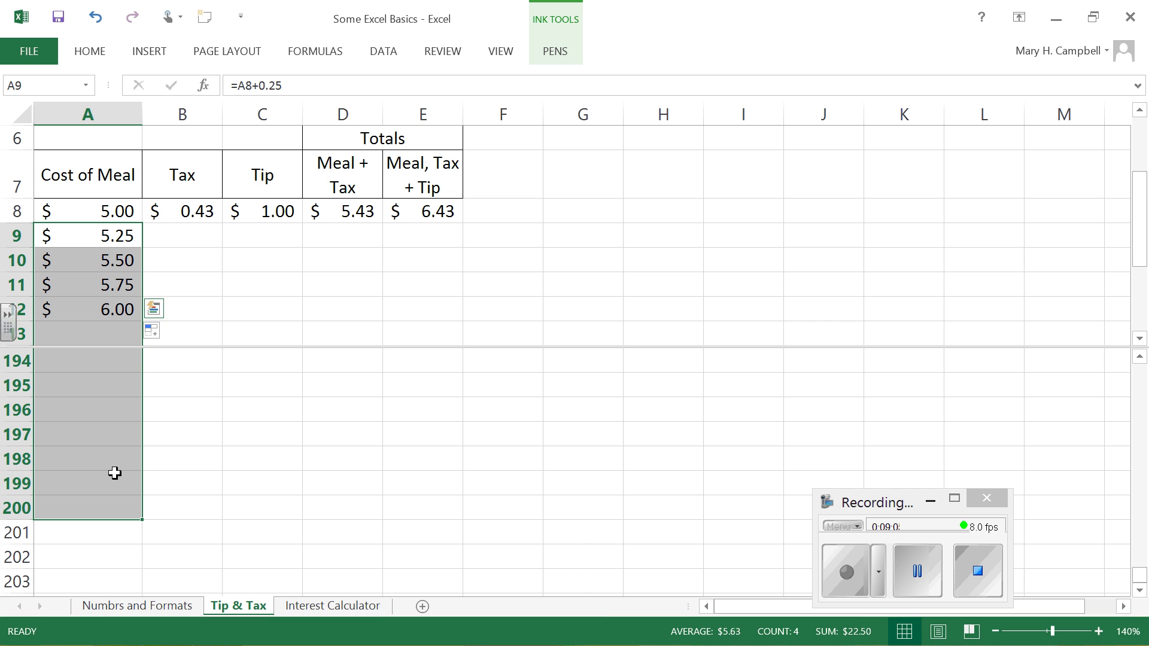
key("ctrl+d")
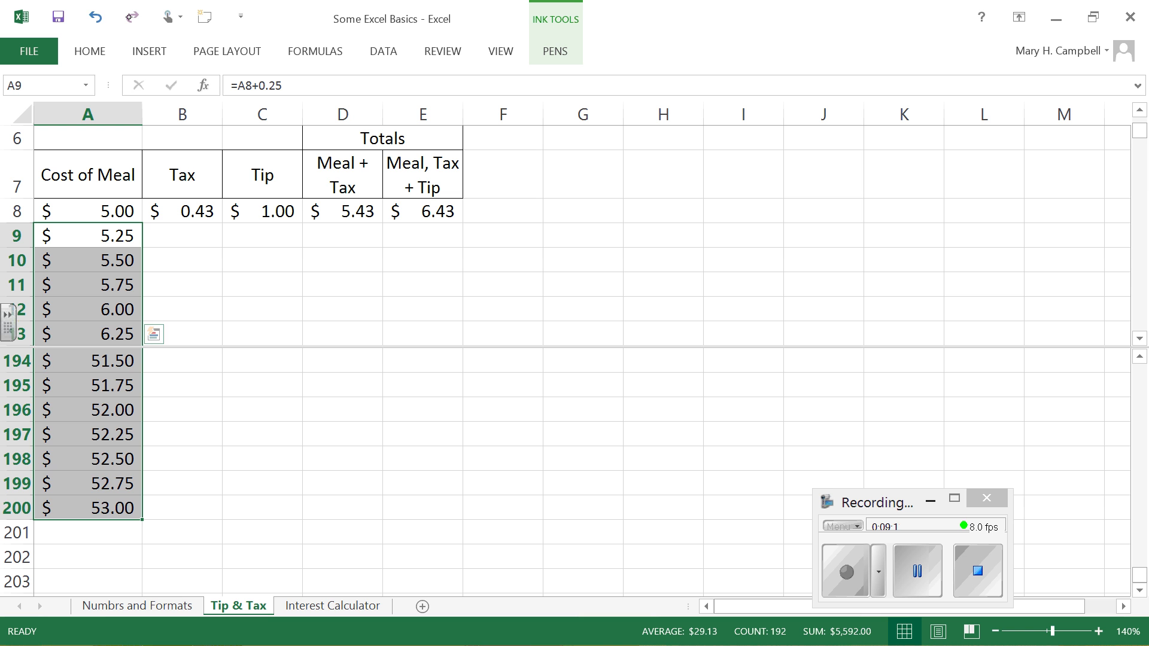
left_click(95, 17)
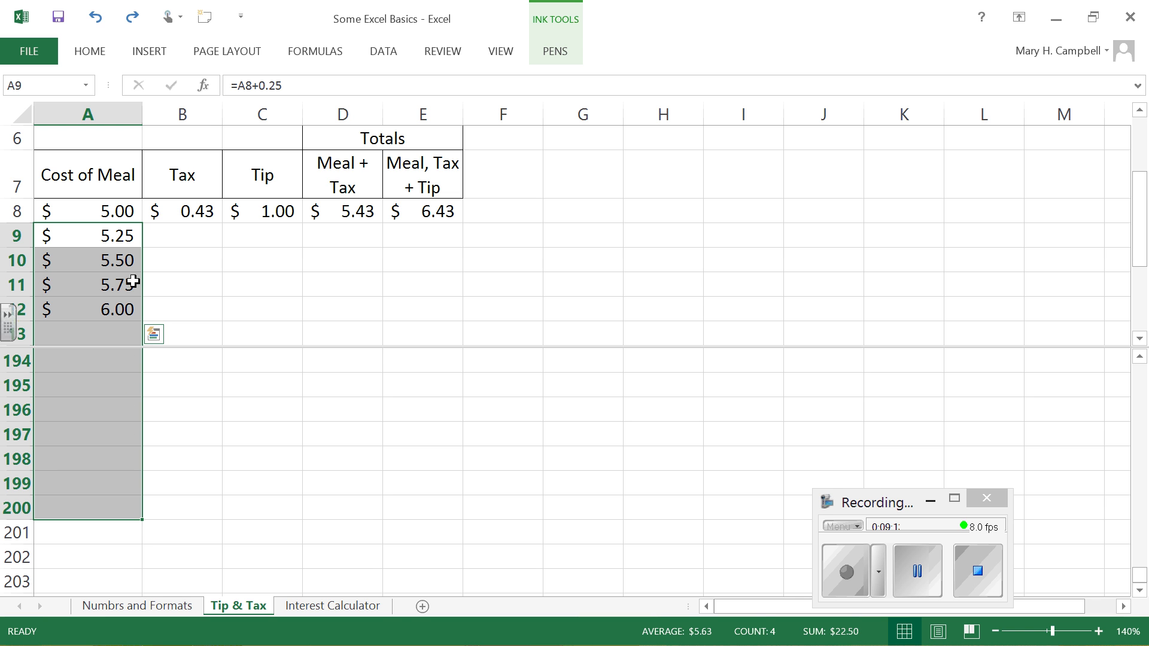
left_click(90, 52)
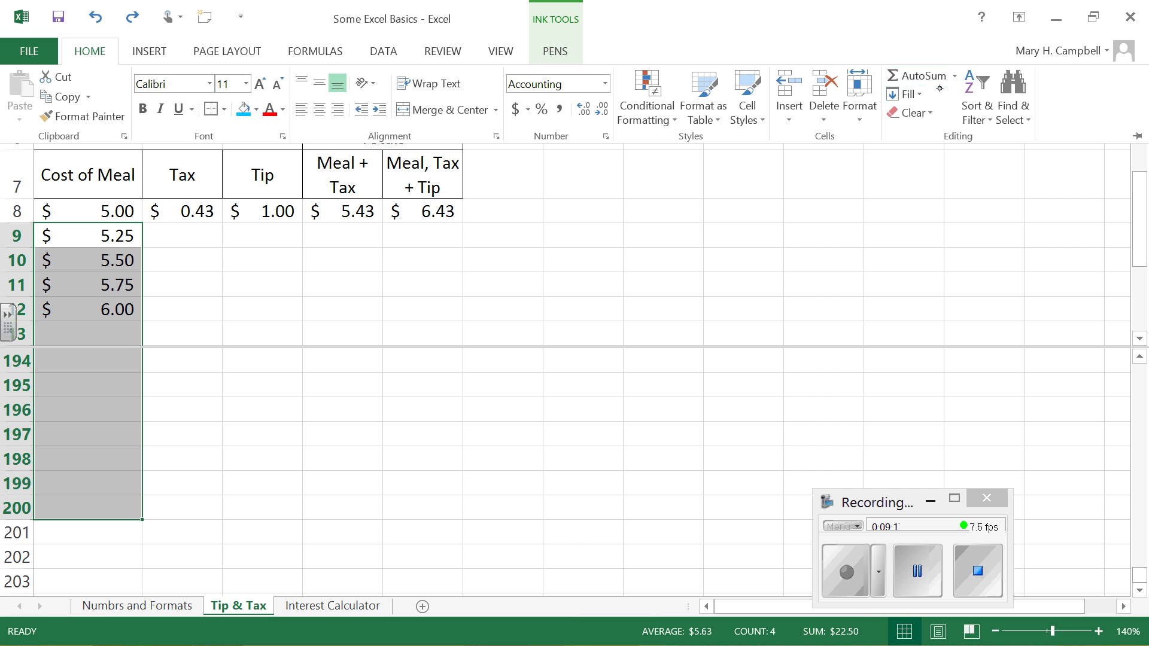
left_click(907, 94)
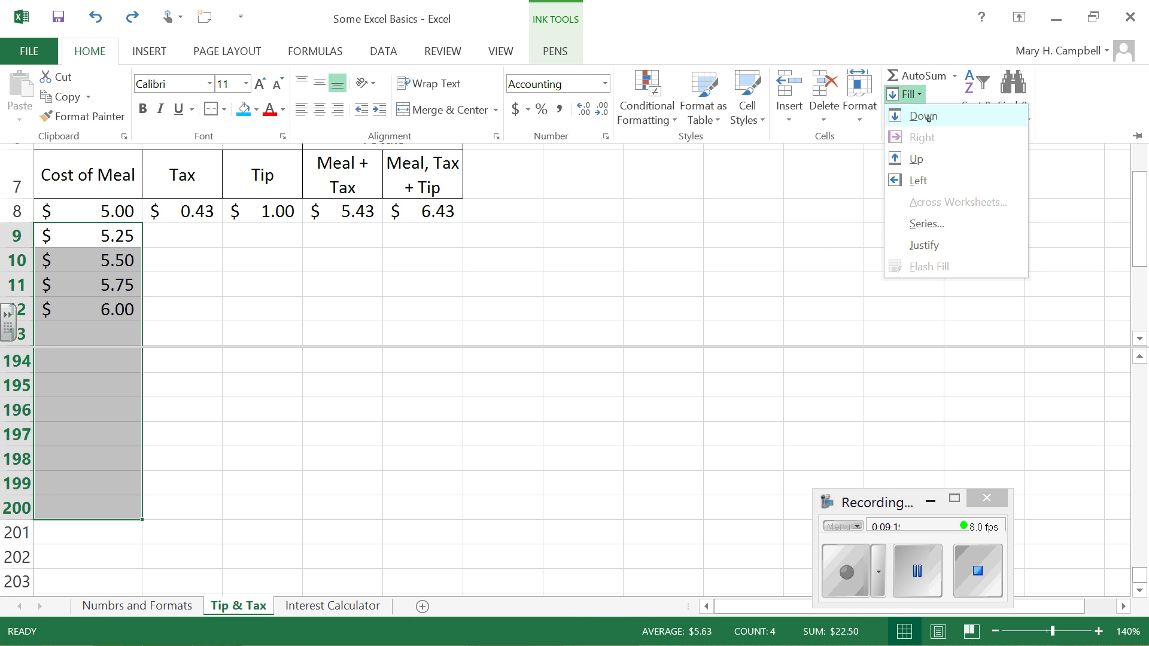
left_click(925, 116)
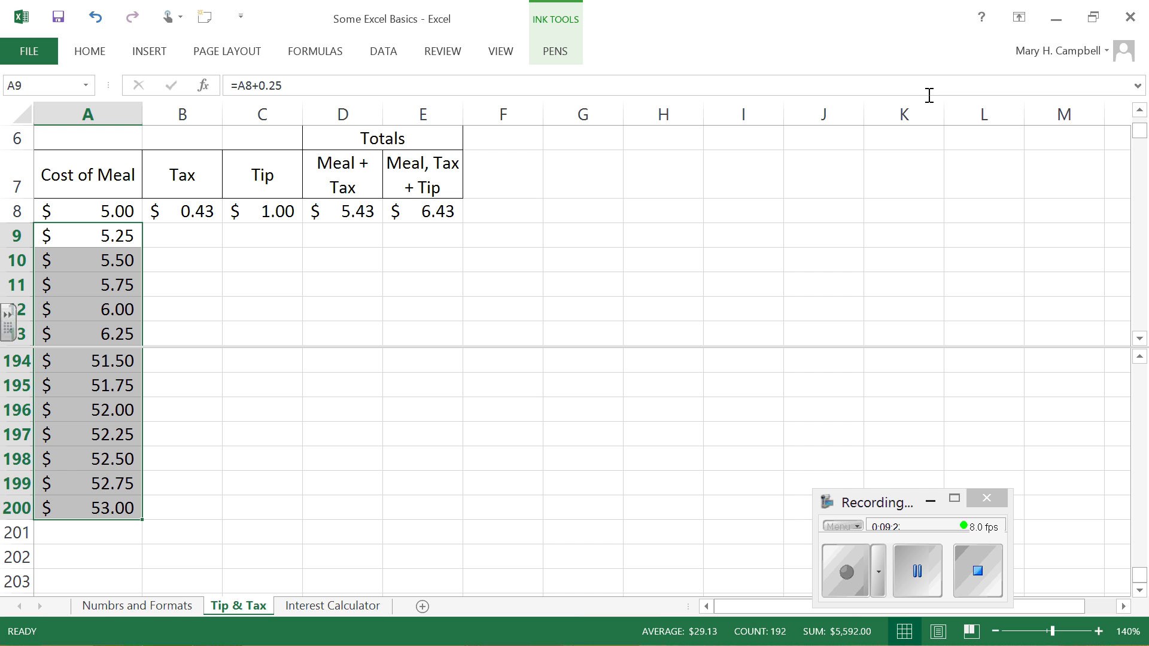
Step: Change the formula in A9 to =A8+0.50 and check the formulas in A9 through A12
left_click(107, 233)
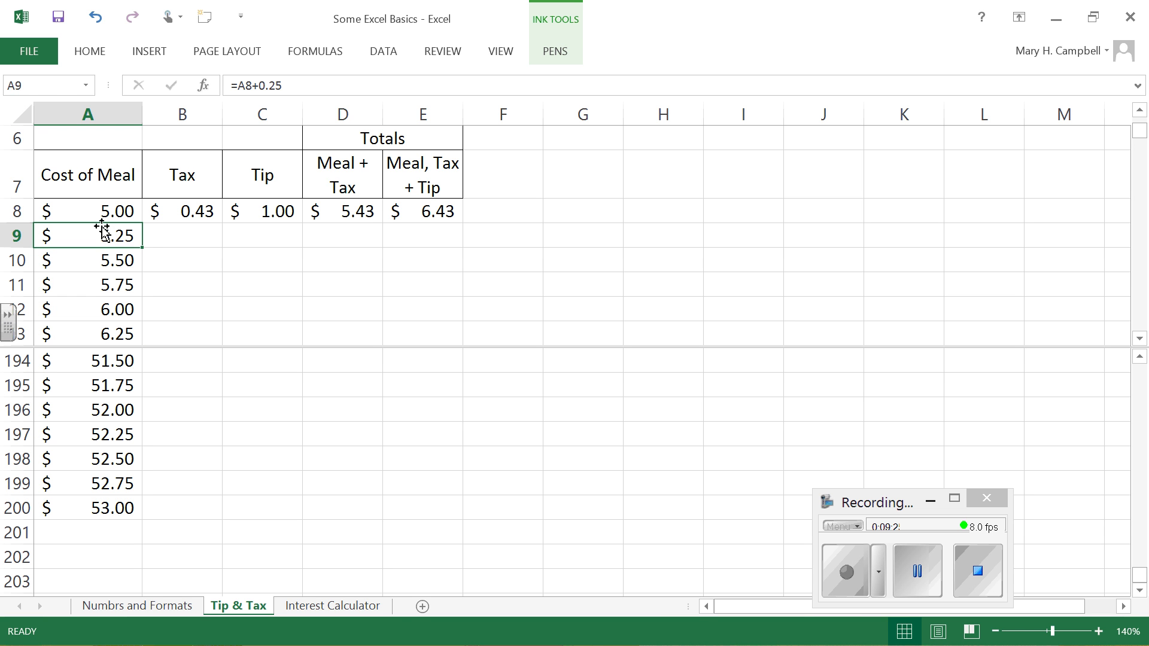
left_click(297, 84)
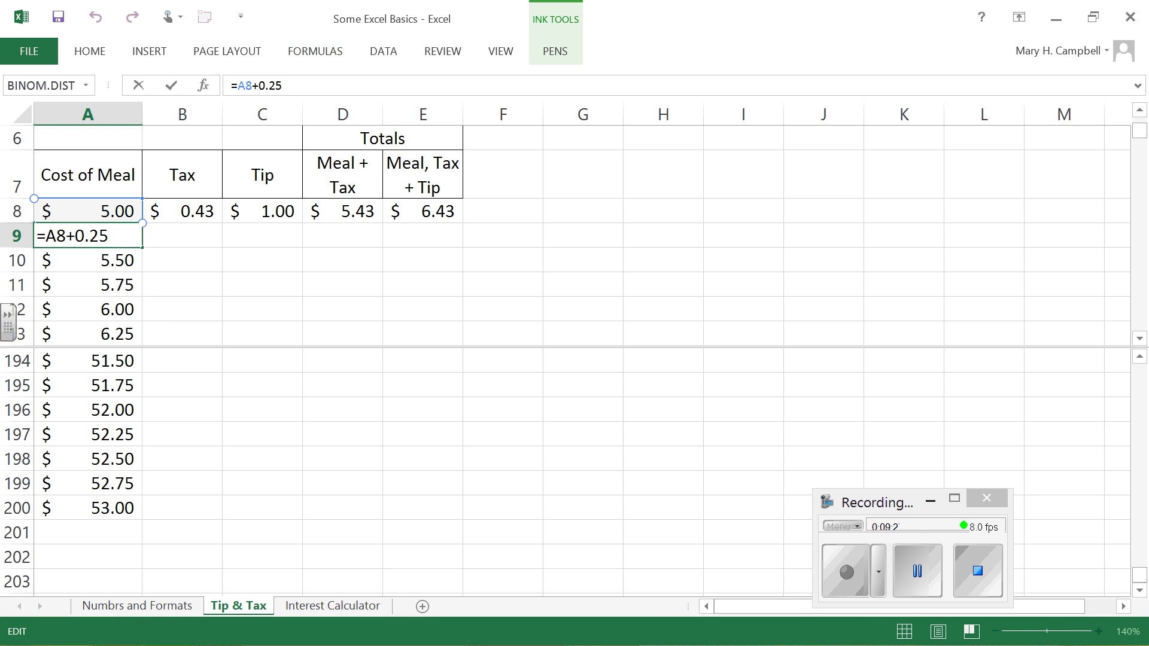
key("BackSpace")
key("BackSpace")
type("50")
key("Return")
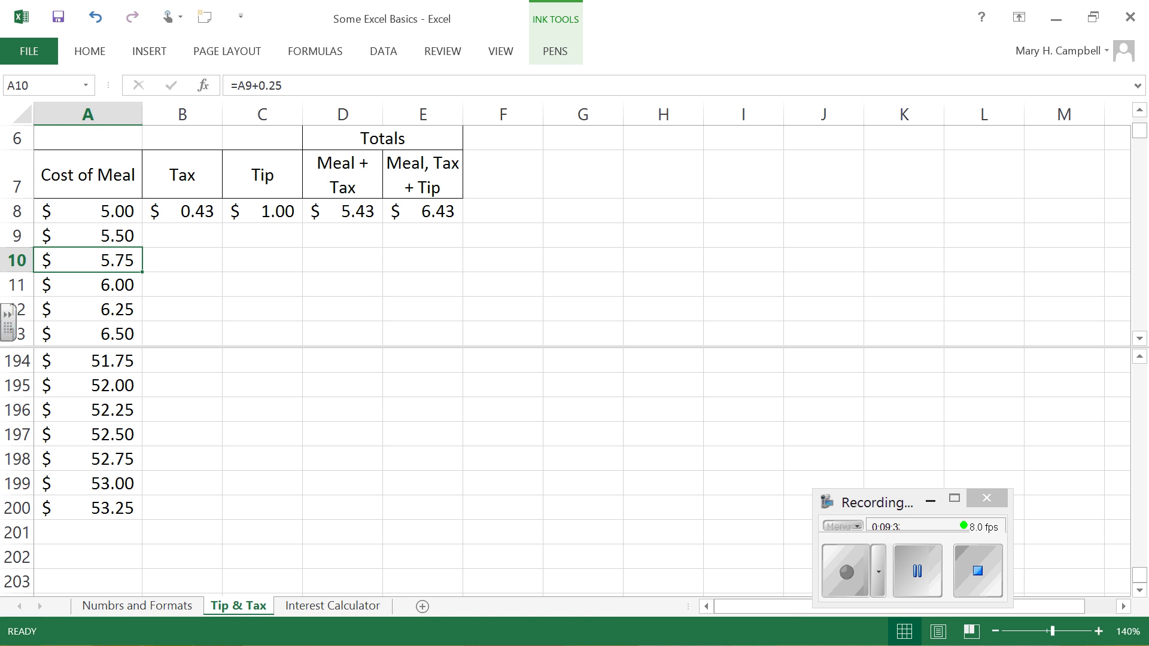
left_click(122, 234)
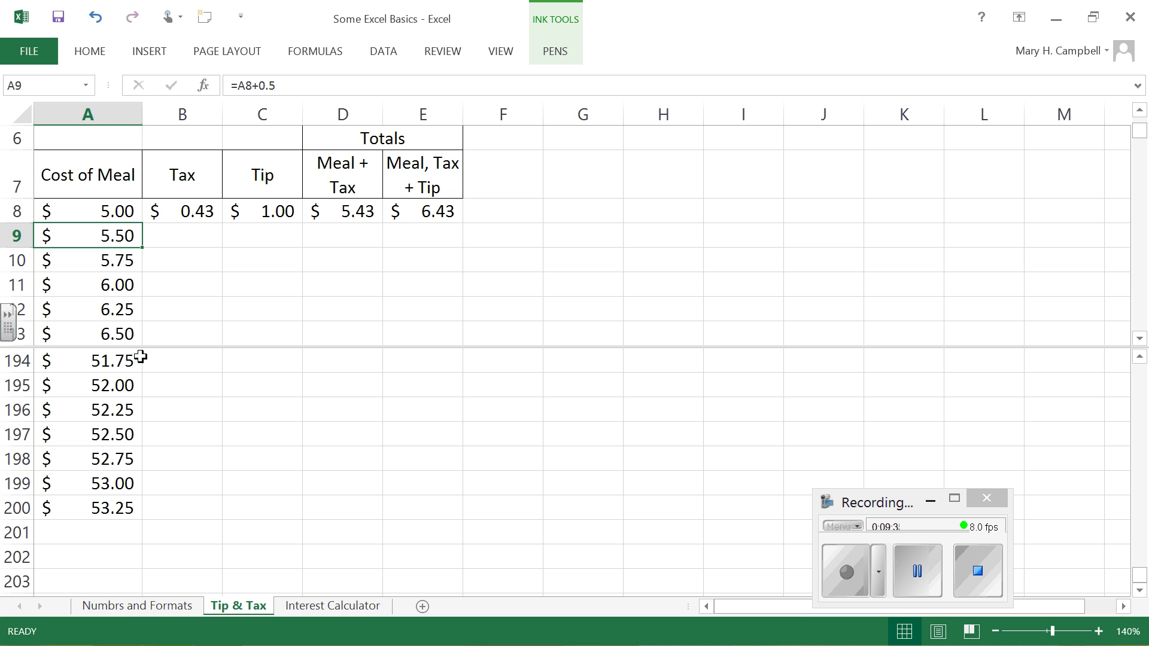
left_click(119, 261)
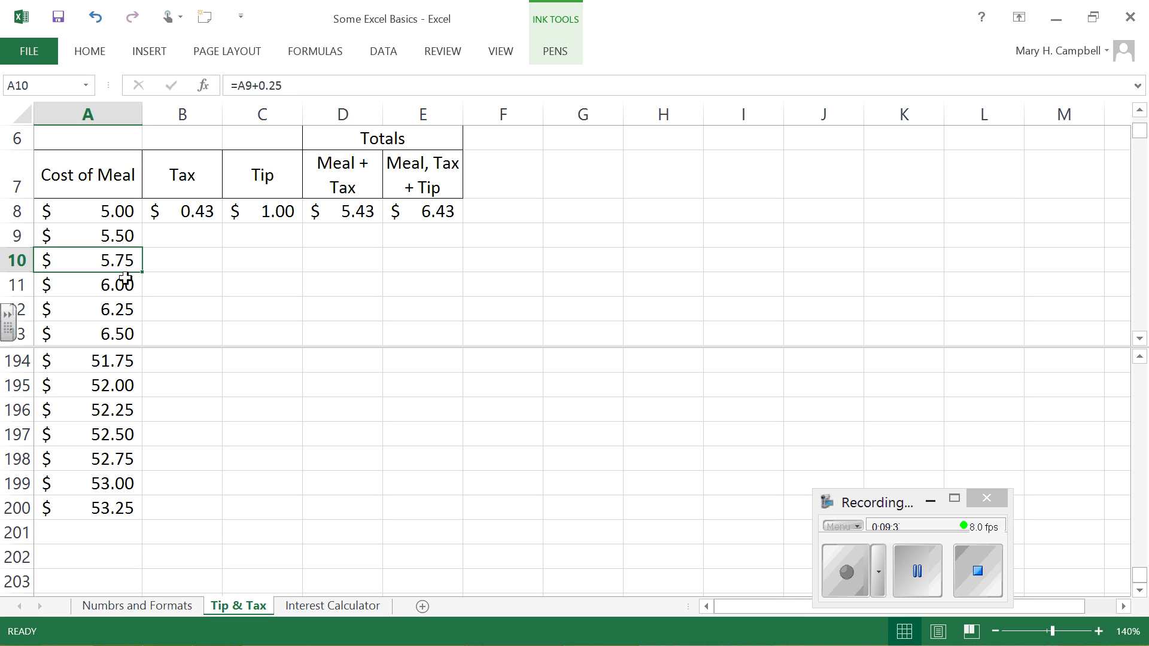
left_click(126, 286)
left_click(129, 308)
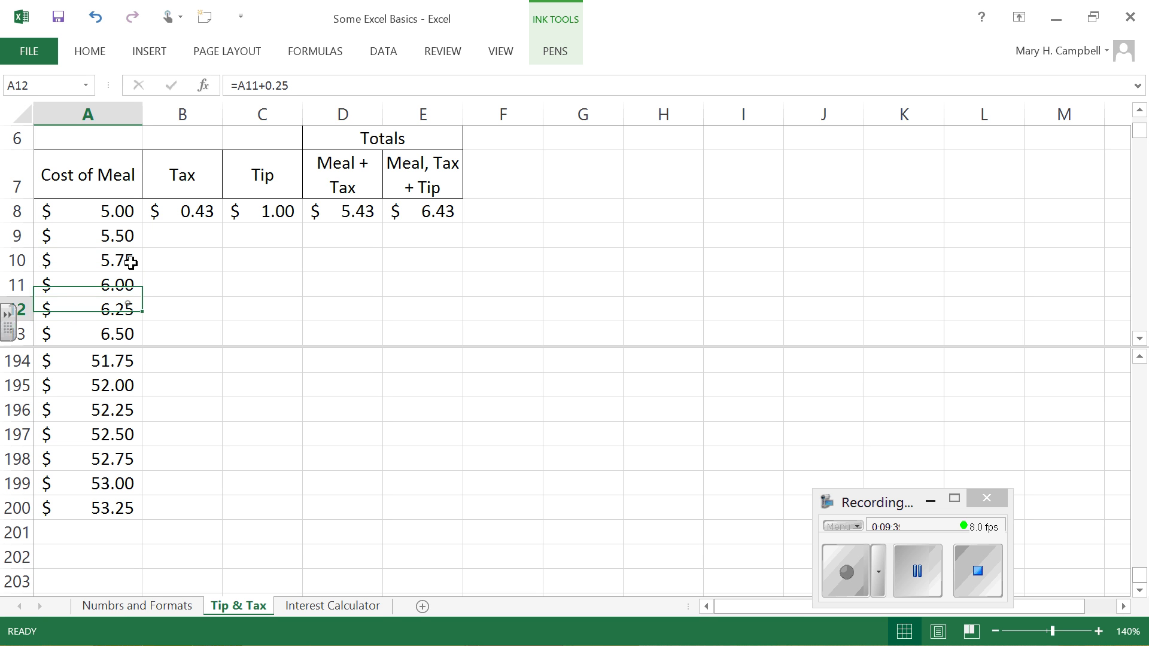
Step: Fill the A9 formula down through A200 and cut the filled range back so it ends at A198
left_click(120, 235)
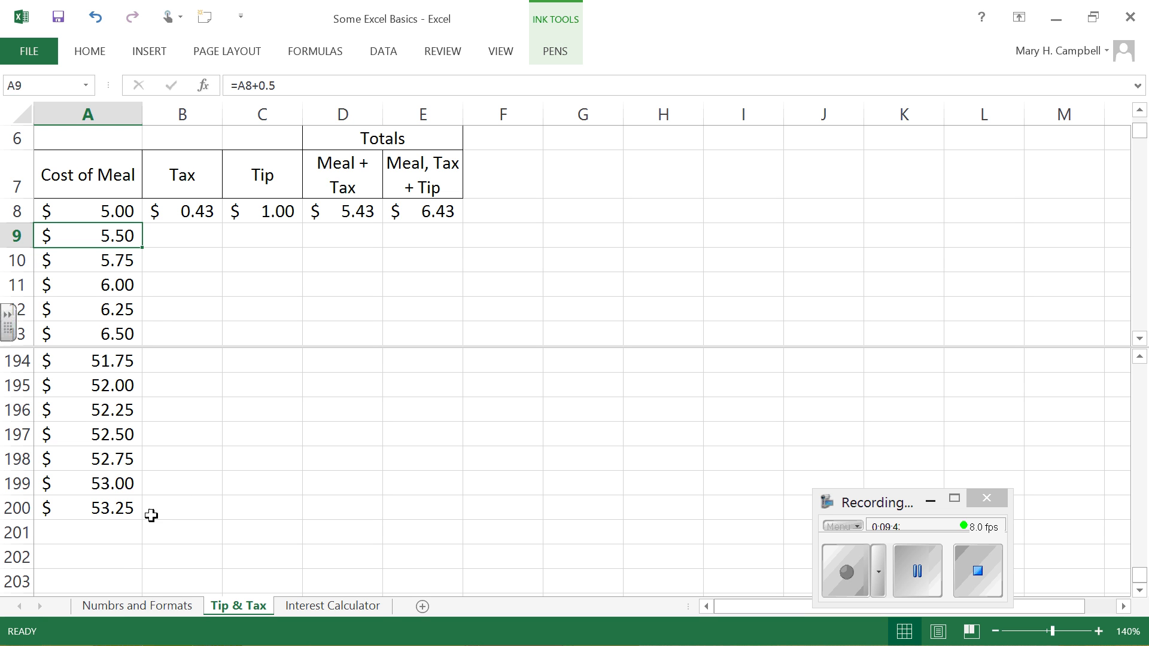
left_click(127, 509, "shift")
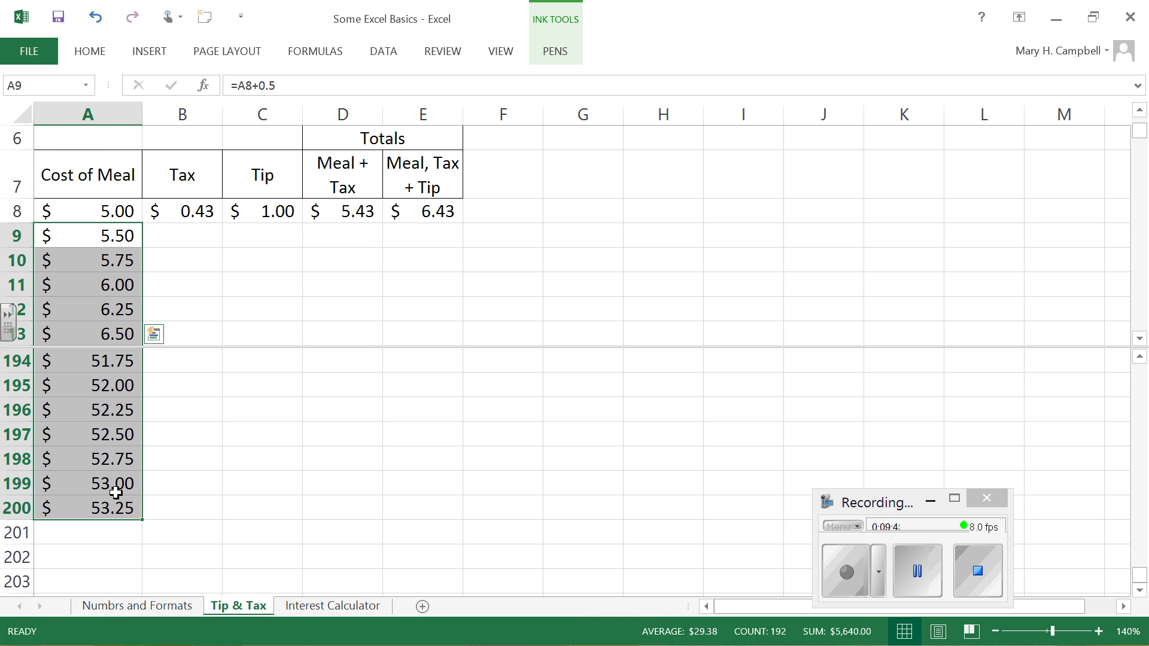
key("ctrl+d")
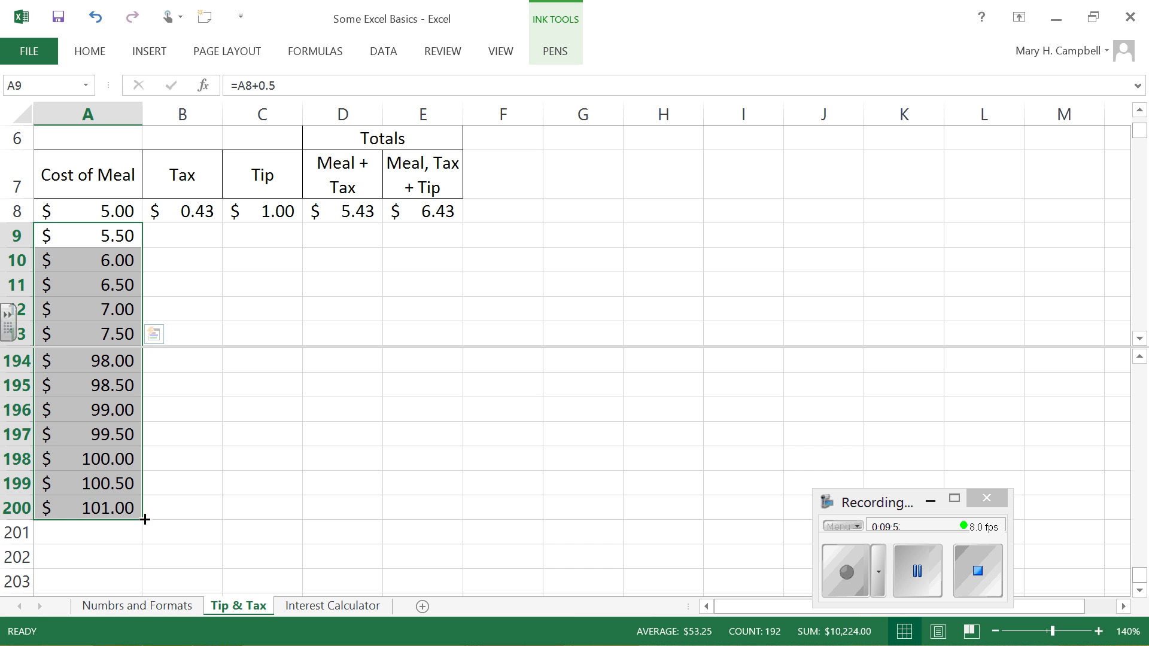
left_click_drag(143, 520, 144, 476)
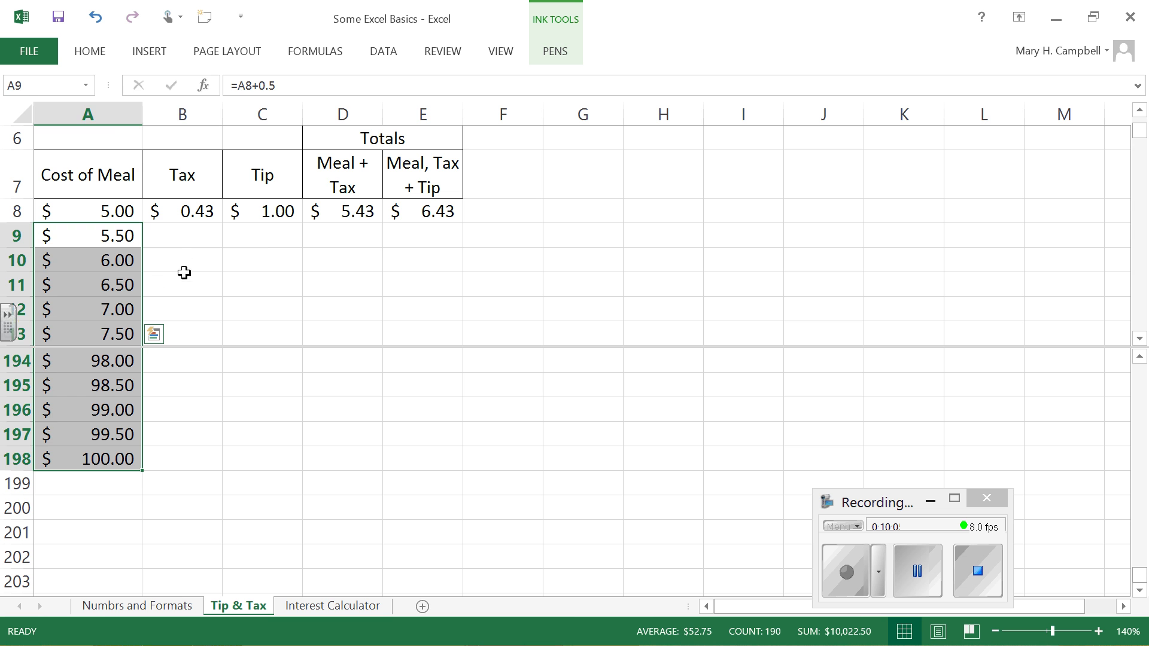
Step: Lower the window split by three rows and show the sheet from row 1 in the upper pane
left_click(195, 236)
left_click(263, 237)
left_click(357, 237)
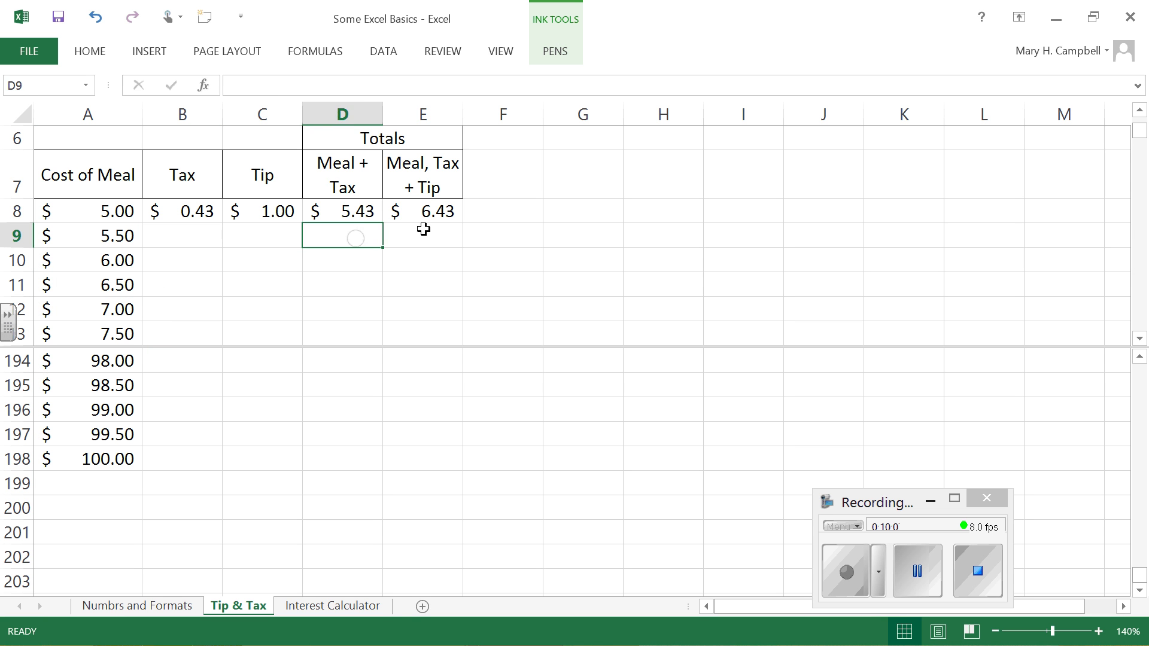
left_click(419, 231)
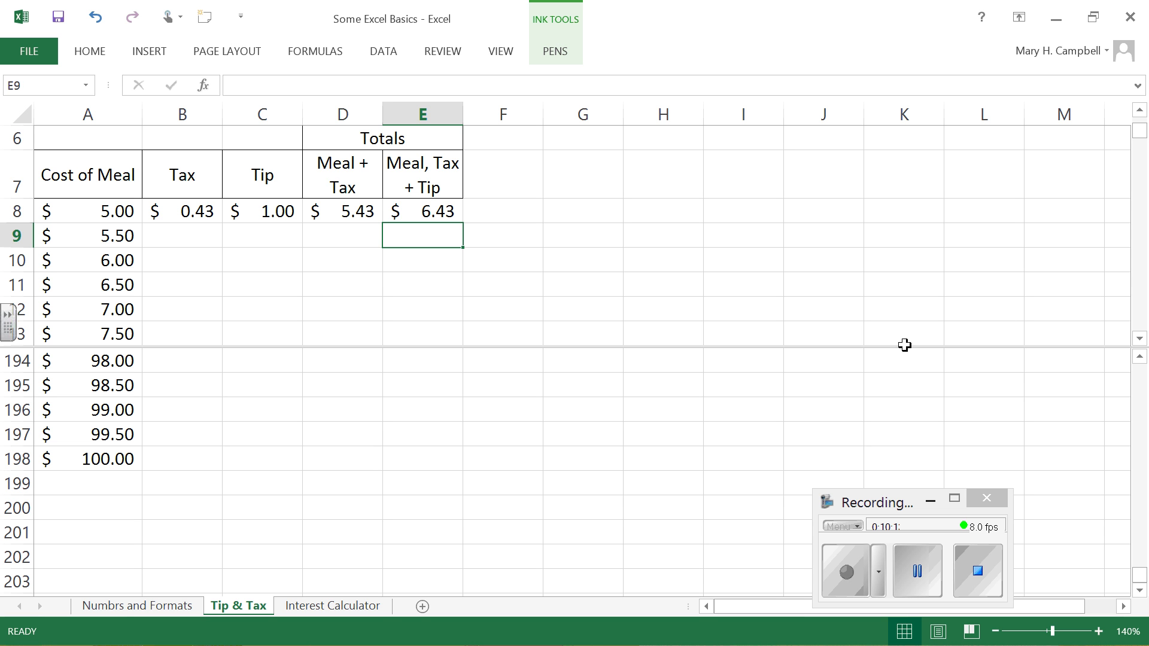
left_click_drag(910, 348, 896, 424)
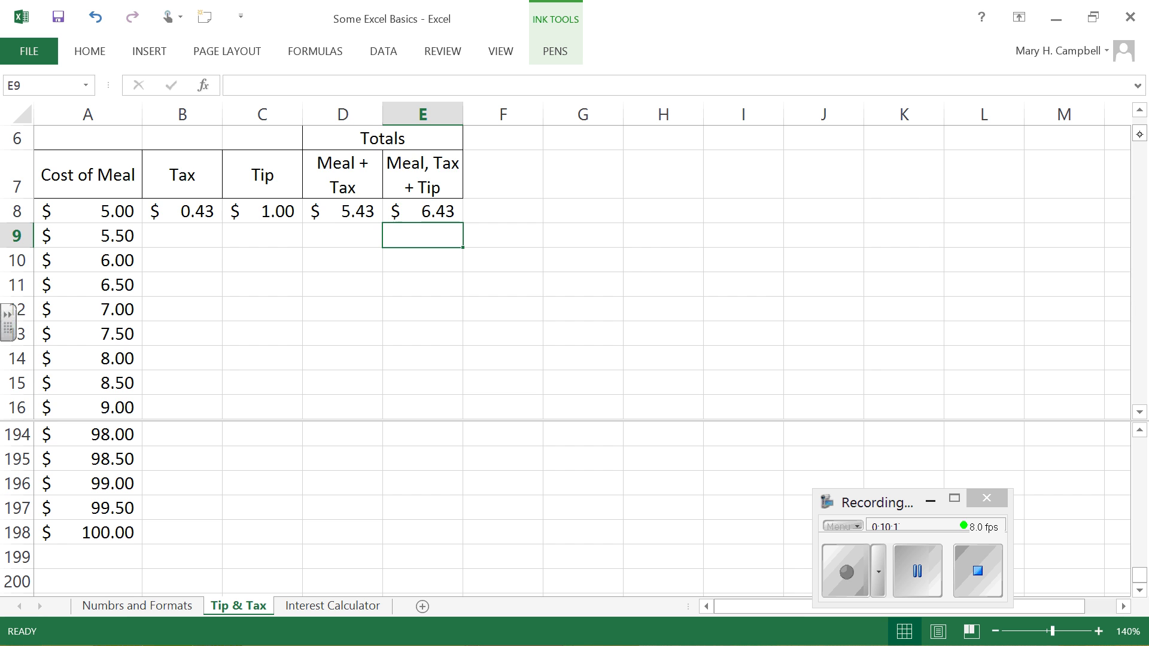
left_click(1138, 111)
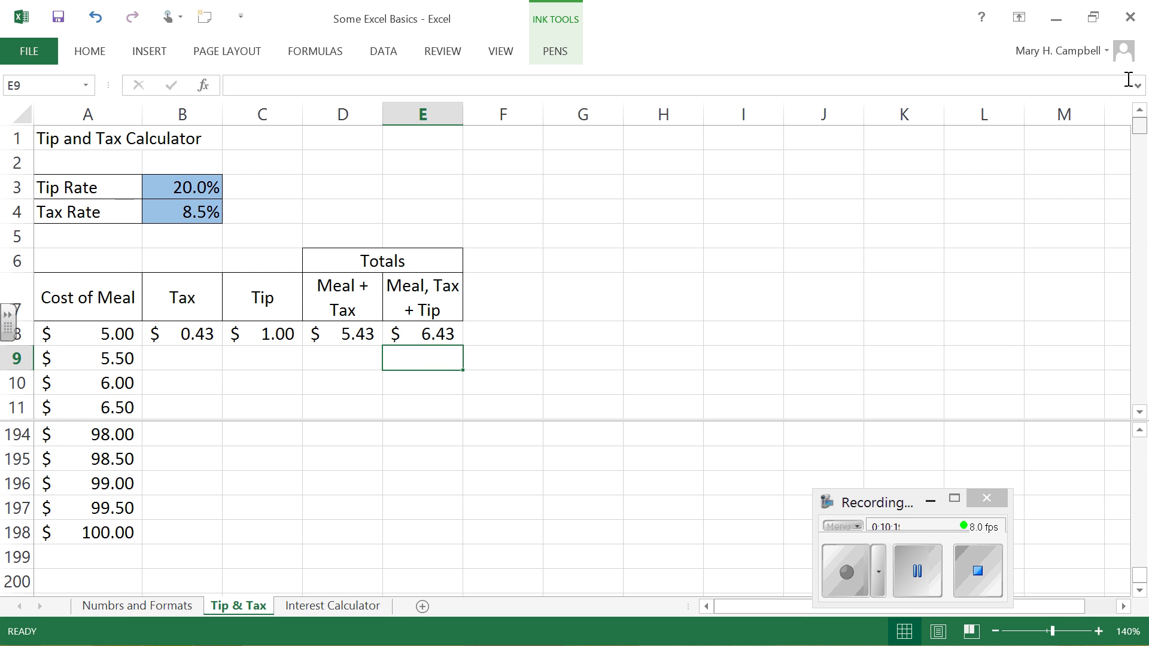
Step: Fill the Tax formula in B8 down through B10 and examine which cells the B9 formula references
left_click(200, 333)
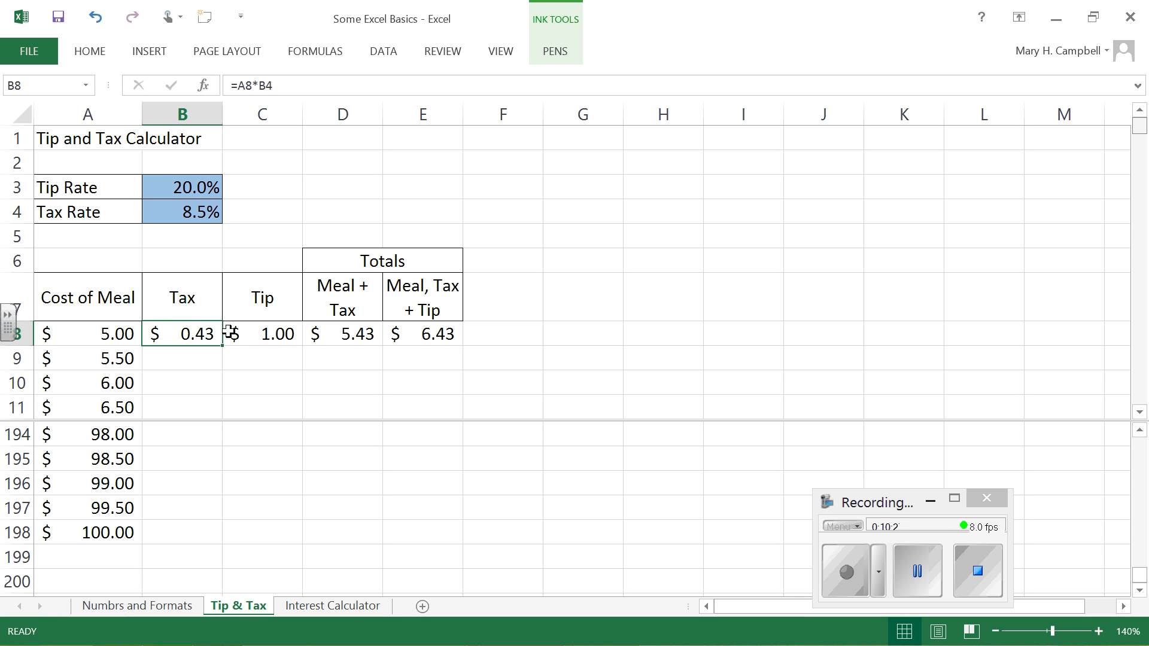
left_click_drag(223, 347, 181, 386)
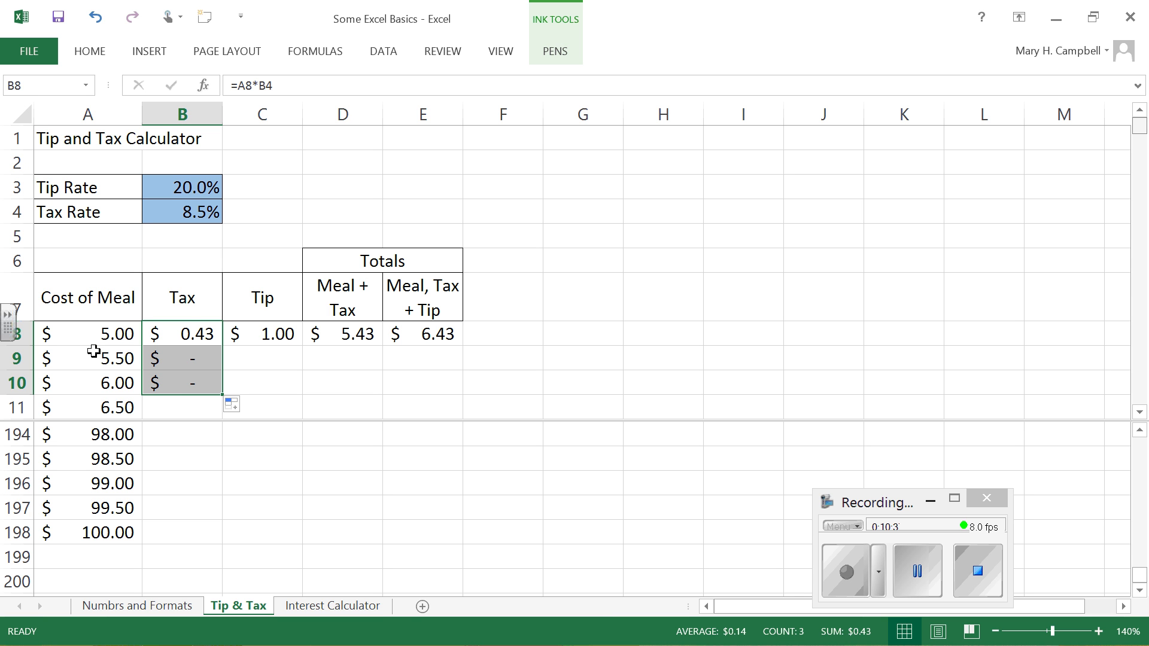
left_click(97, 374)
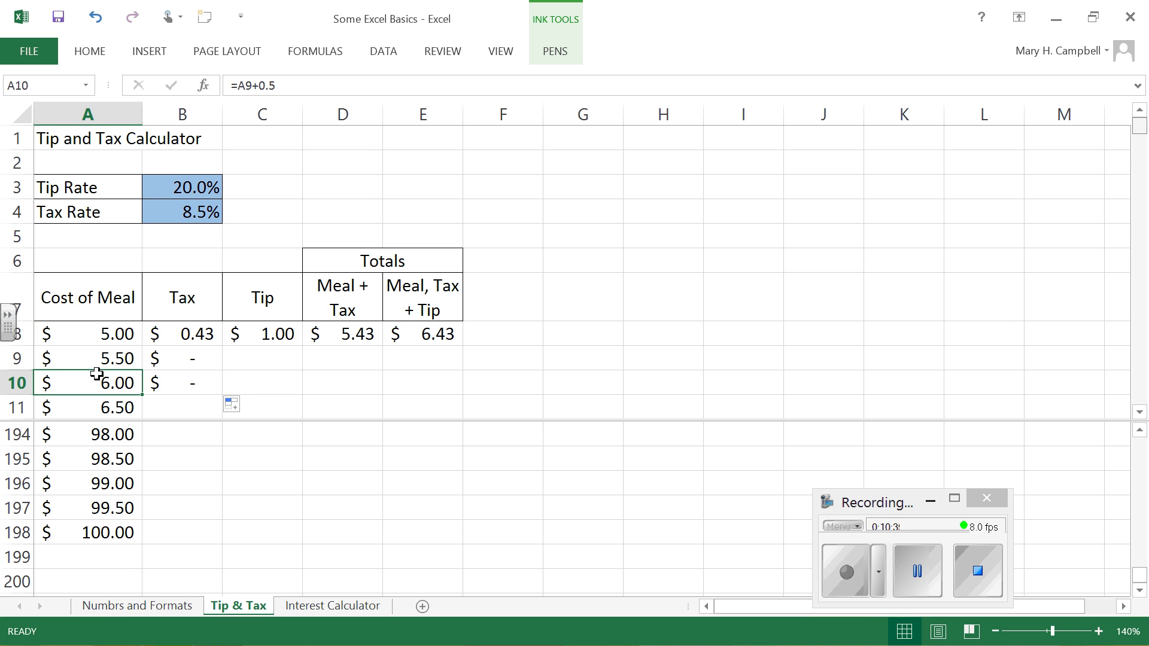
left_click(192, 359)
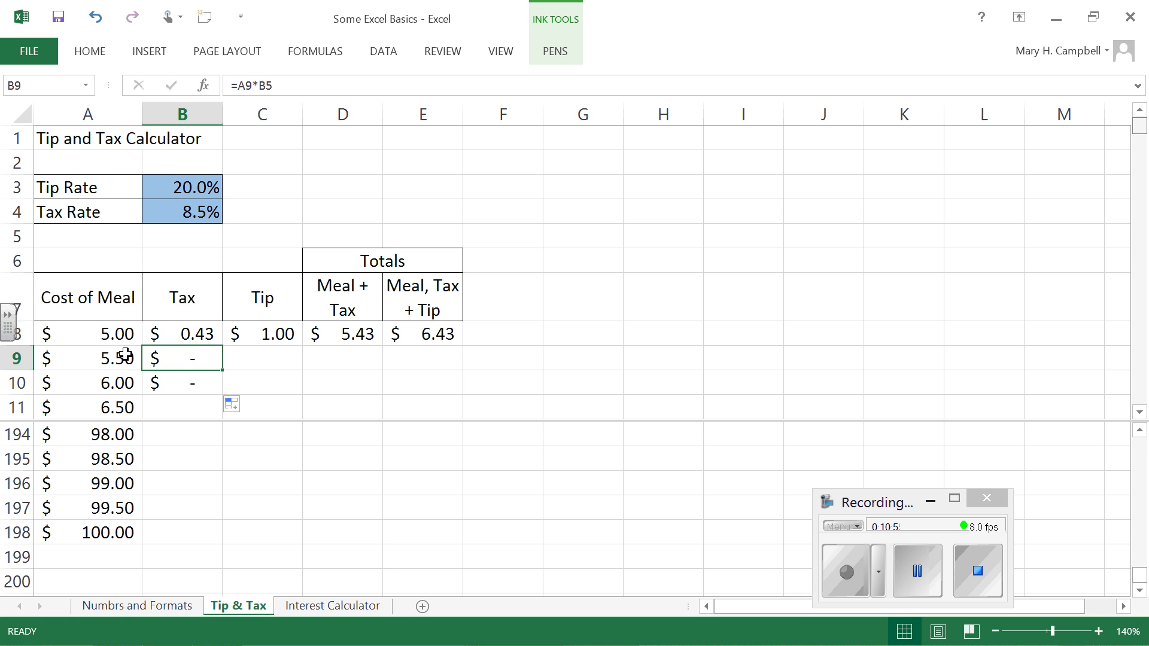
left_click(200, 235)
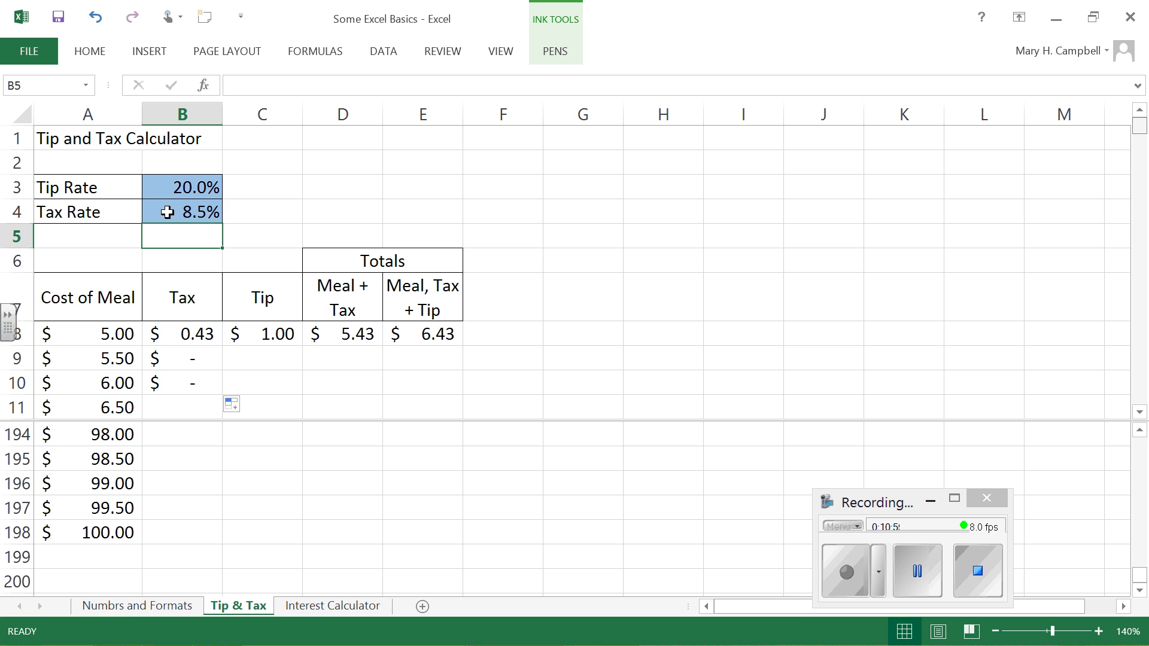
left_click(200, 357)
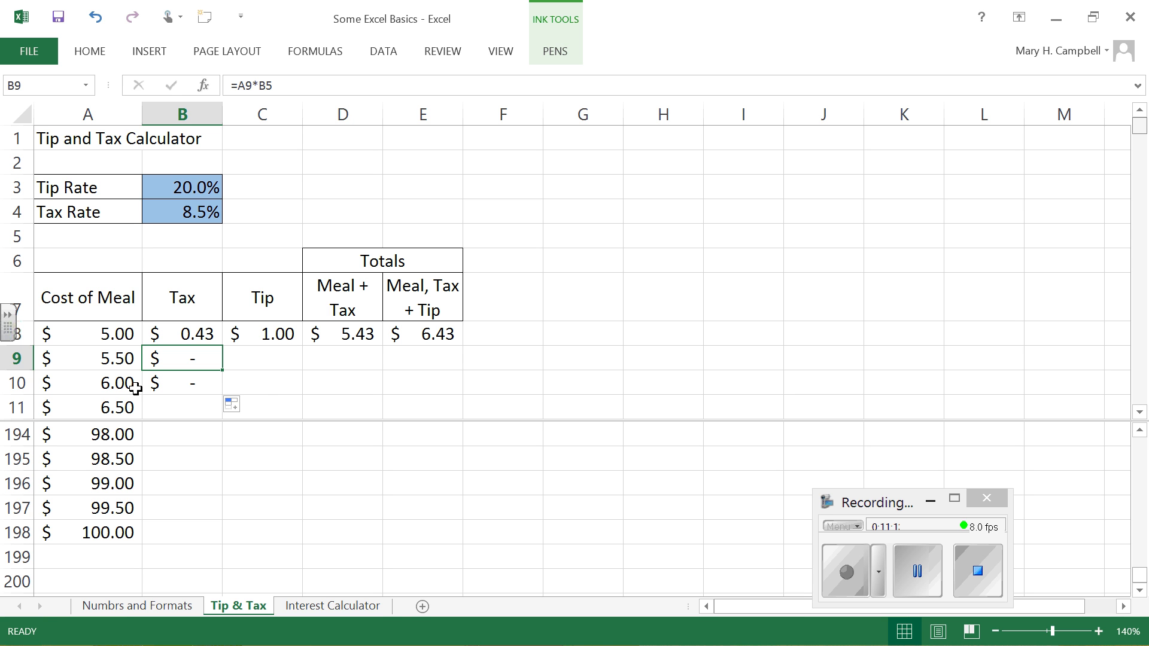
Step: Make the tax rate reference in the B8 formula absolute so it reads =A8*$B$4
left_click(202, 333)
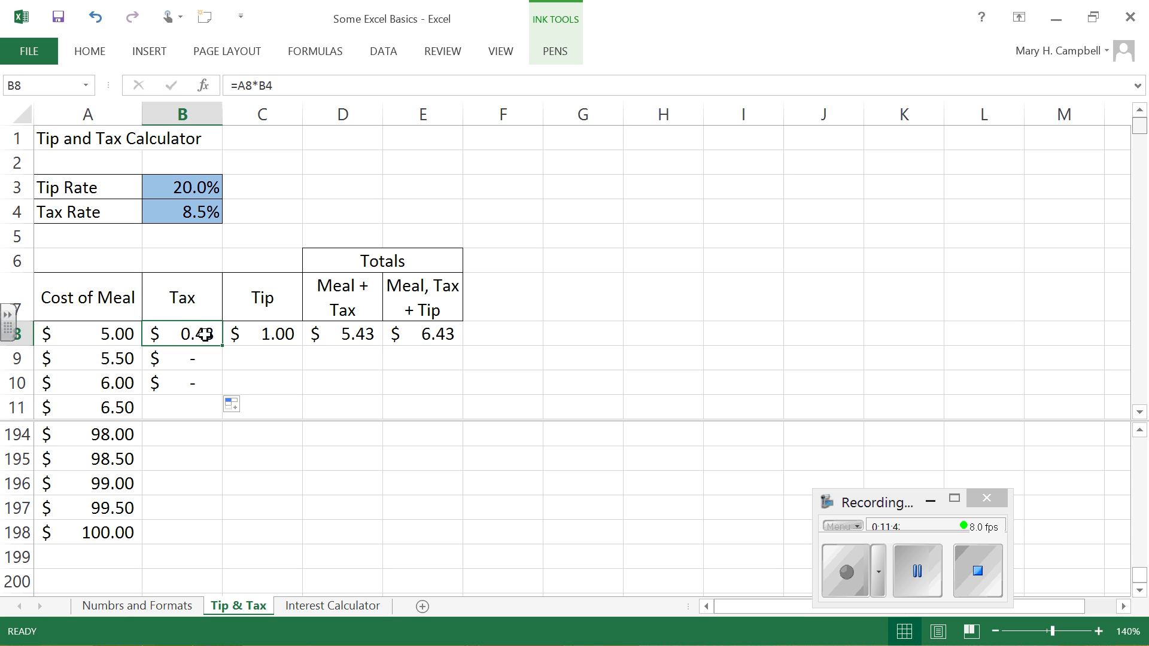
left_click(269, 84)
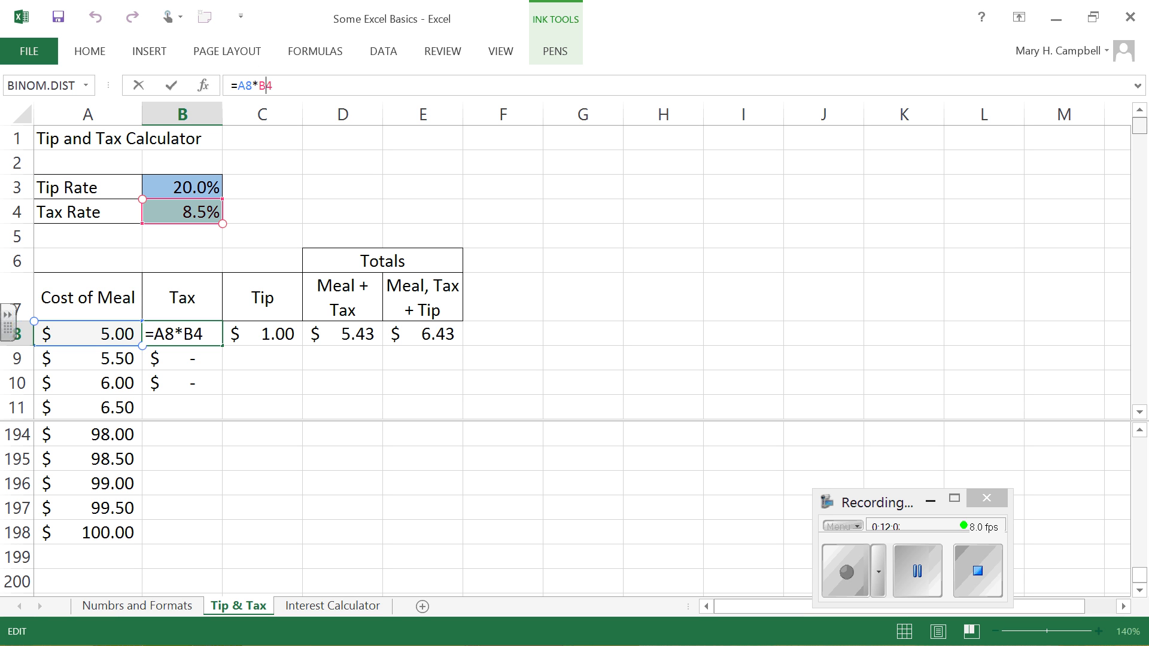
key("F4")
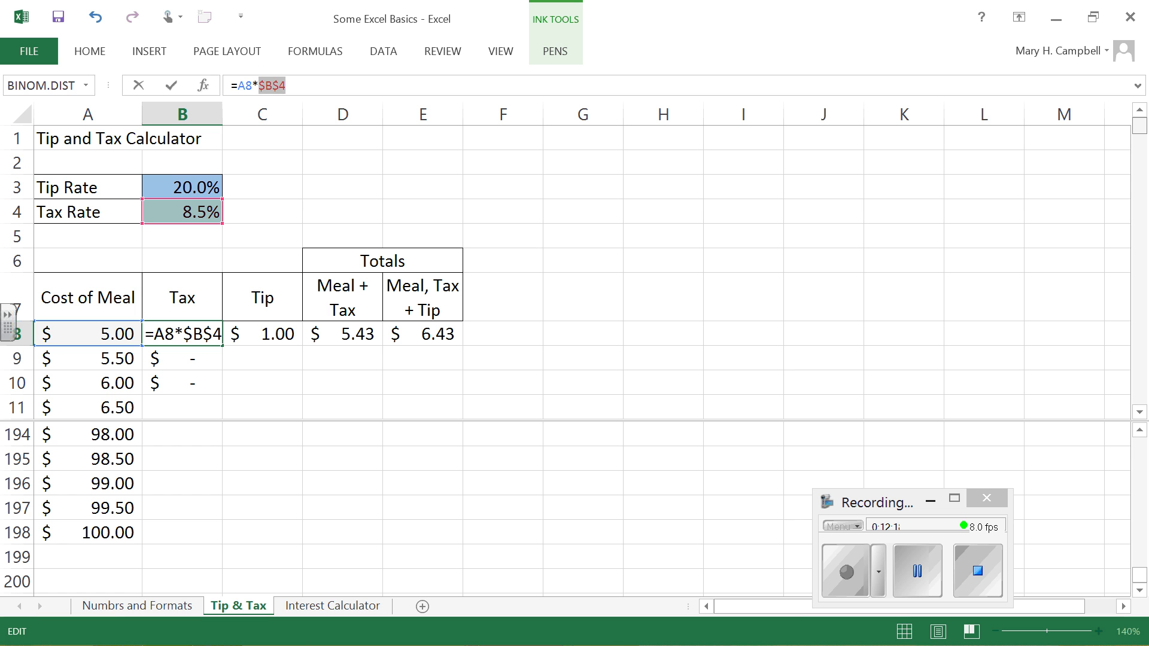
key("Return")
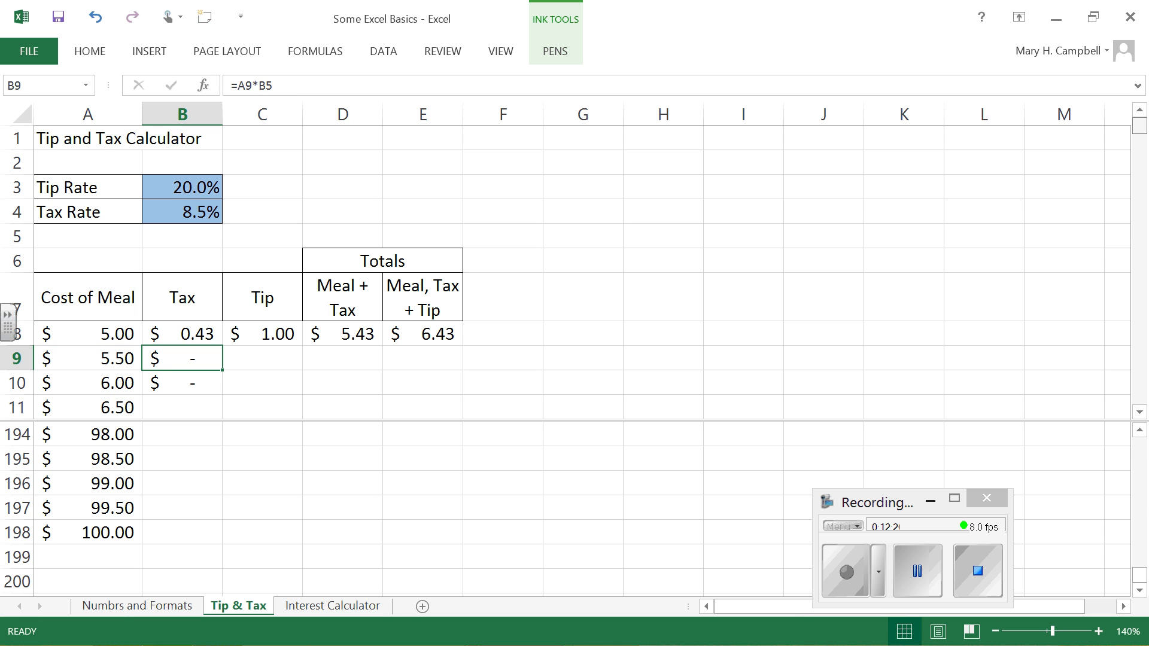
left_click(200, 332)
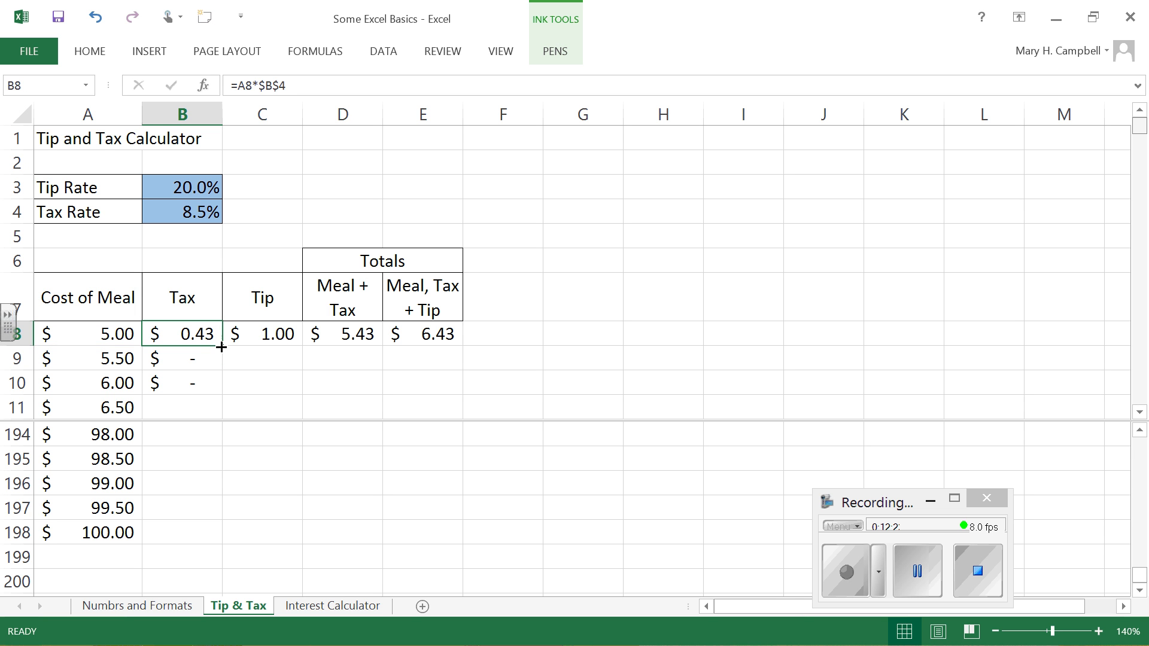
Step: Fill the Tax formula in B8 down through B198, checking the formulas in B9 and B10
left_click_drag(217, 347, 211, 385)
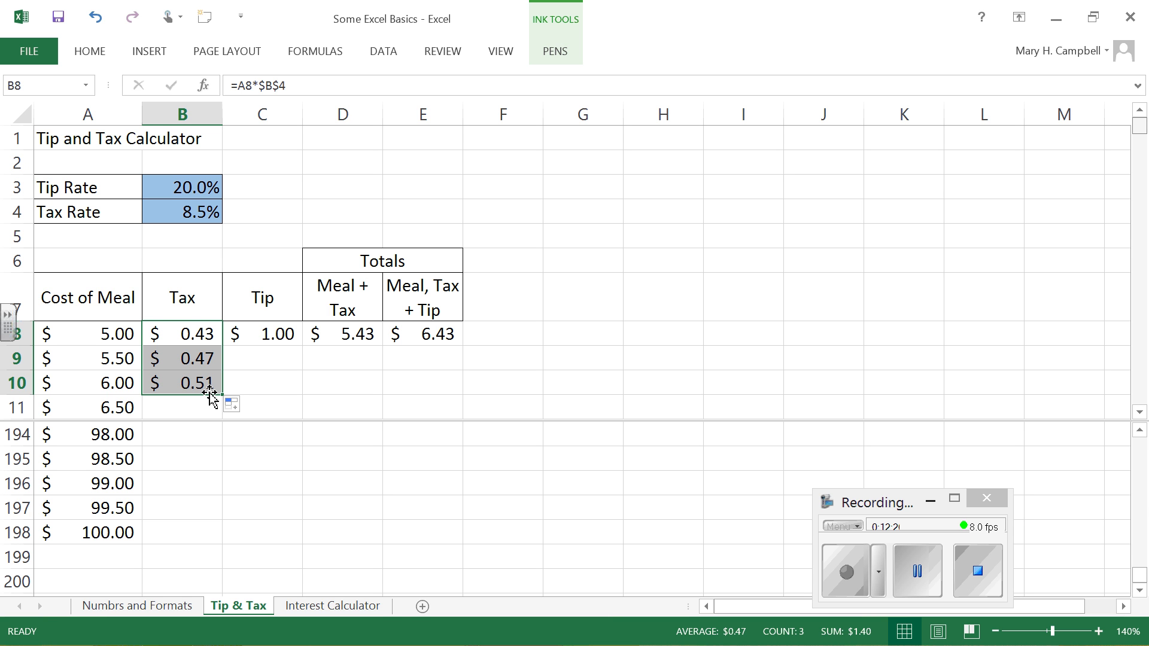
left_click(199, 358)
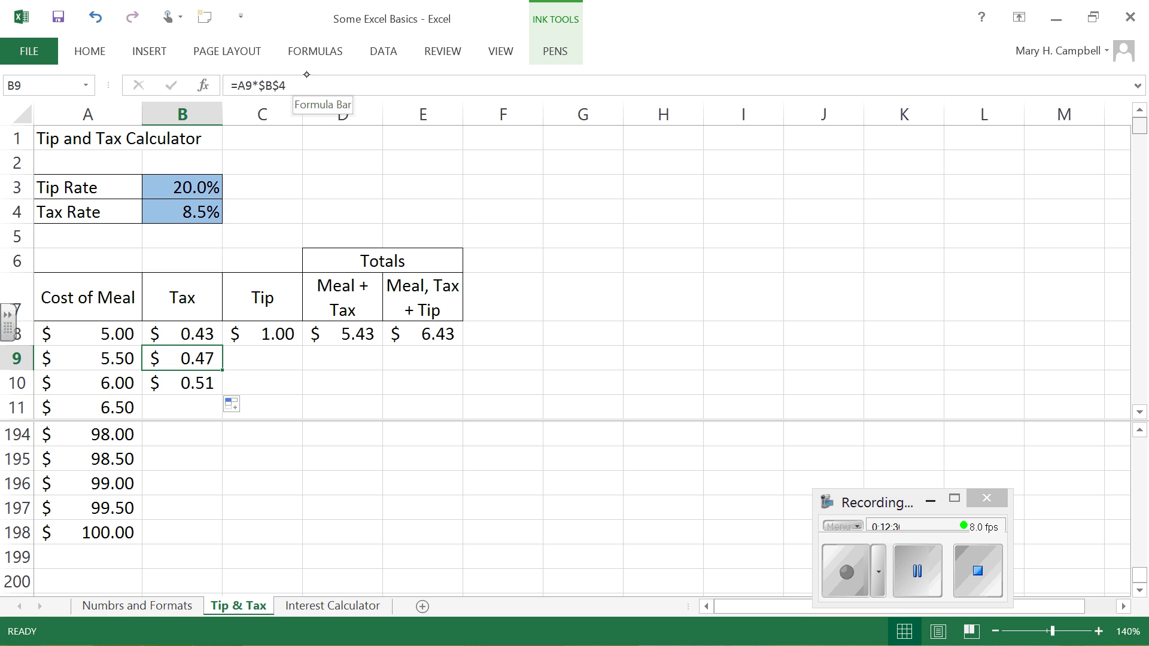
left_click(205, 382)
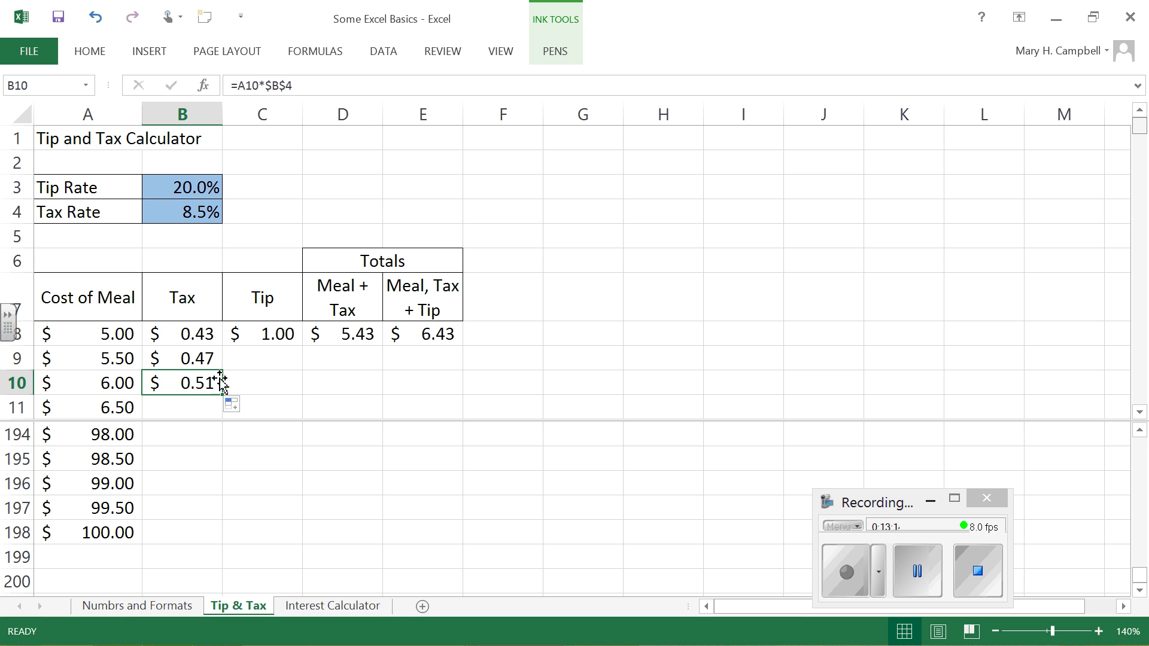
left_click(209, 357)
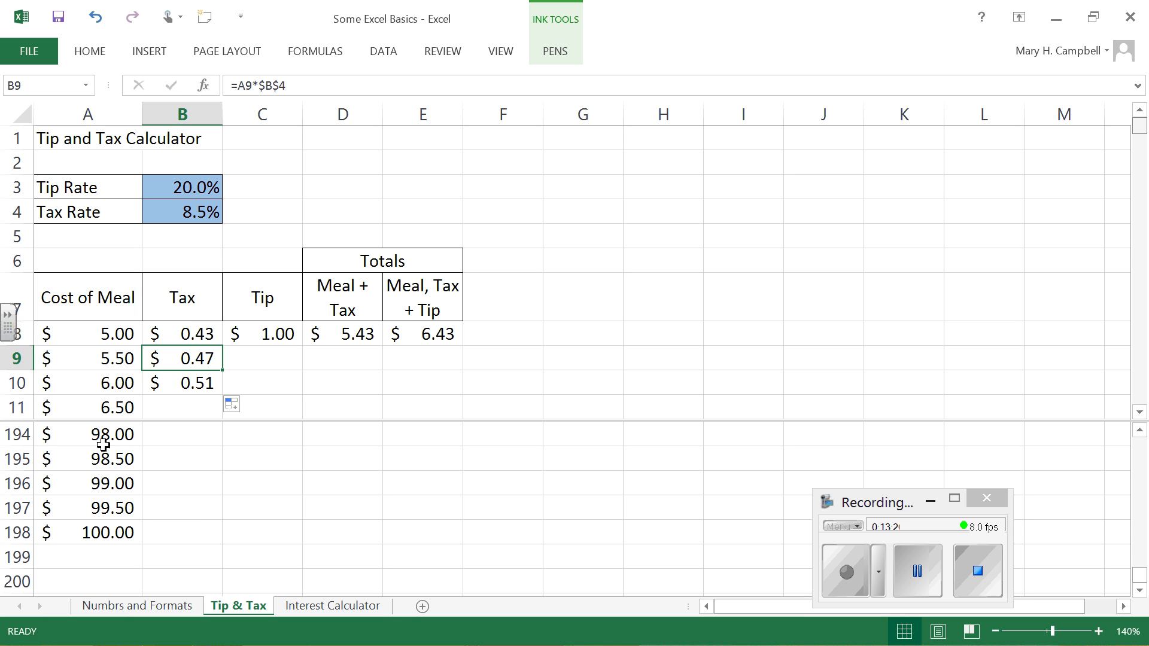
left_click(219, 382)
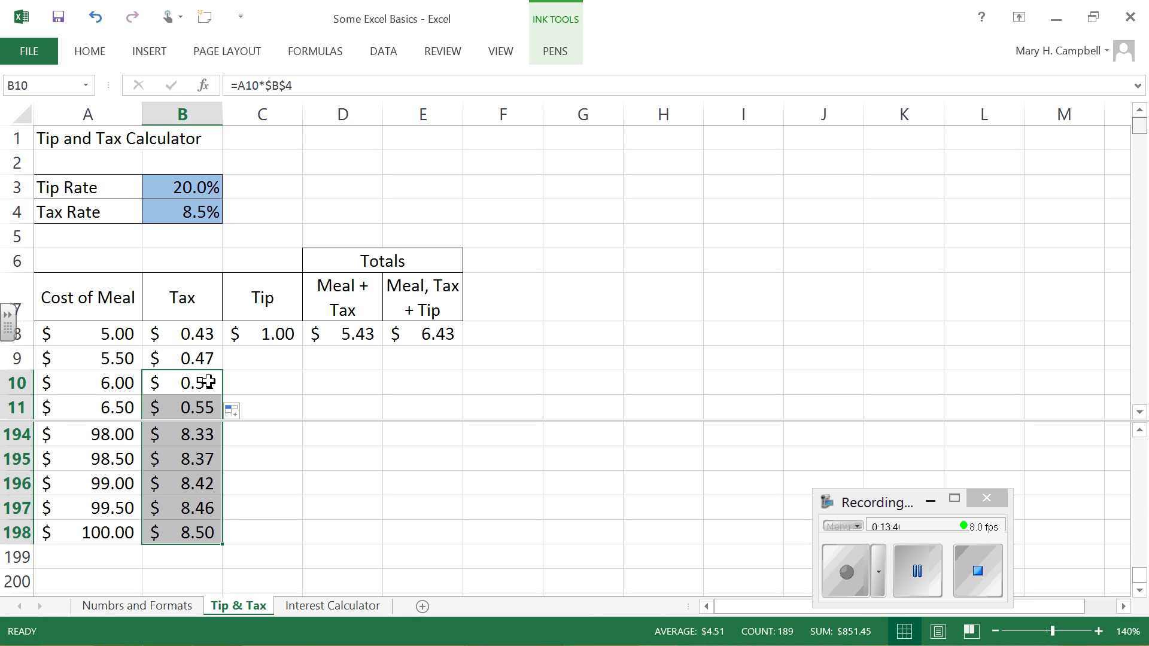
Step: Fill the Tip formula in C8 down through C10 and examine which cells the C9 and C10 formulas reference
left_click(272, 333)
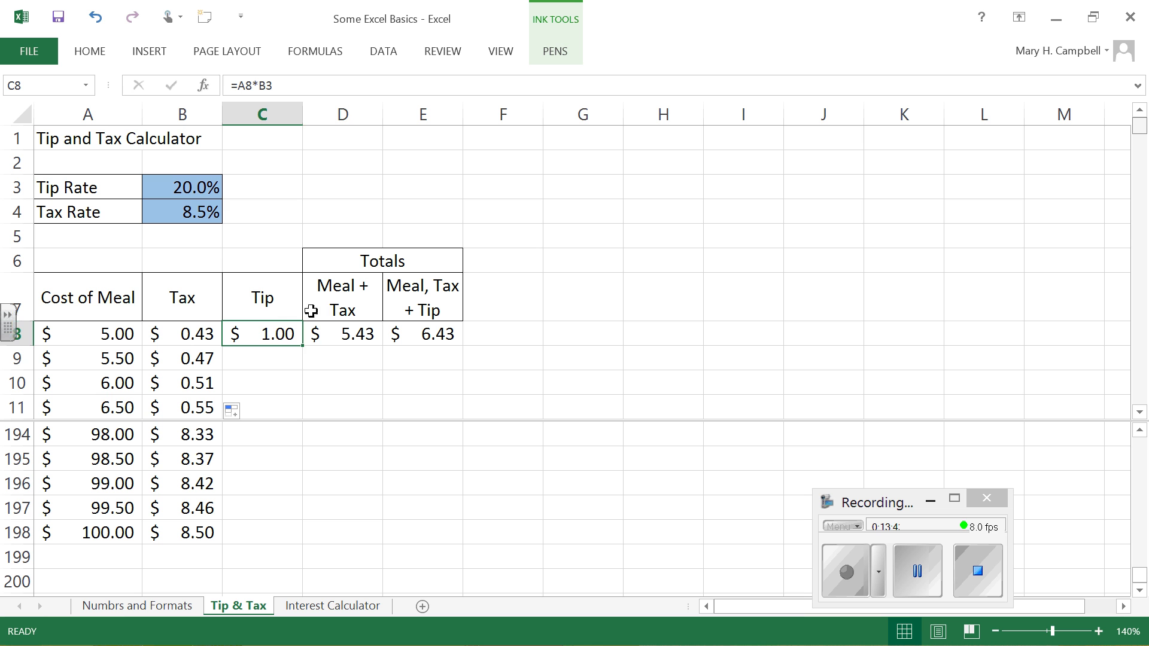
left_click_drag(304, 345, 299, 395)
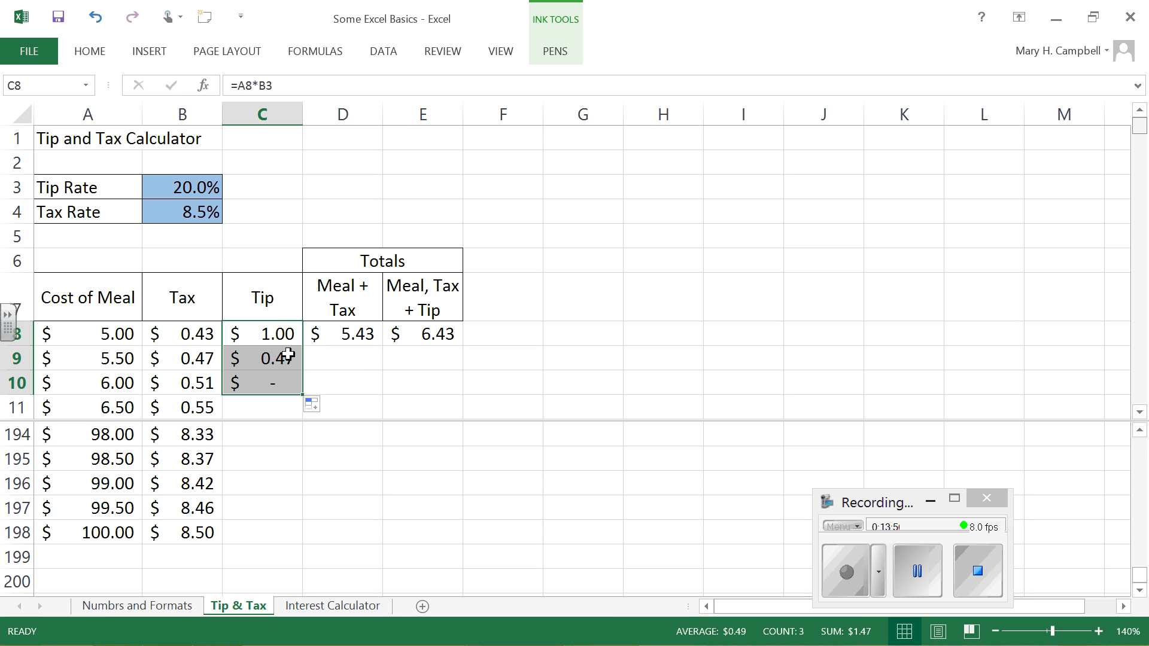
left_click(277, 327)
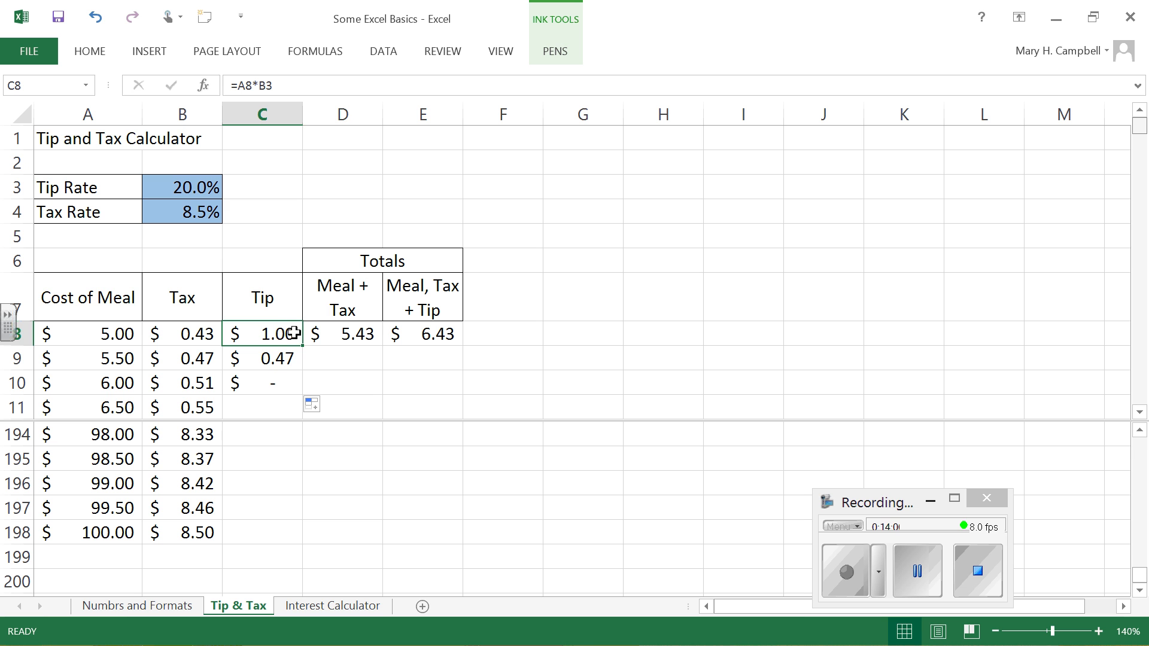
left_click(287, 357)
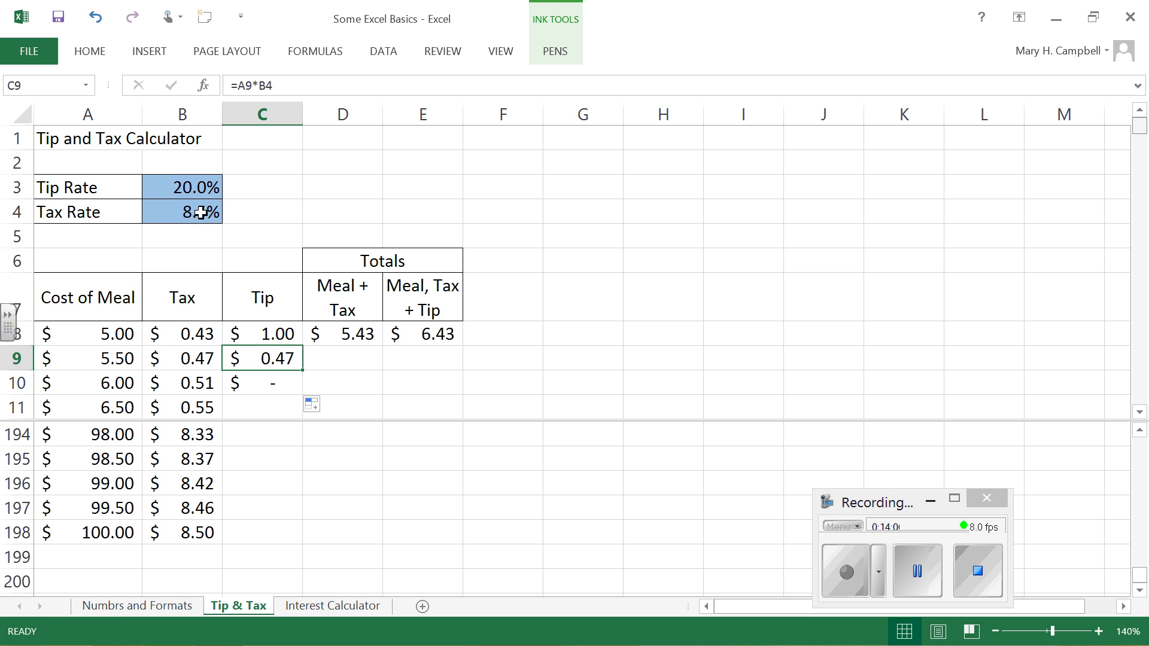
left_click(286, 383)
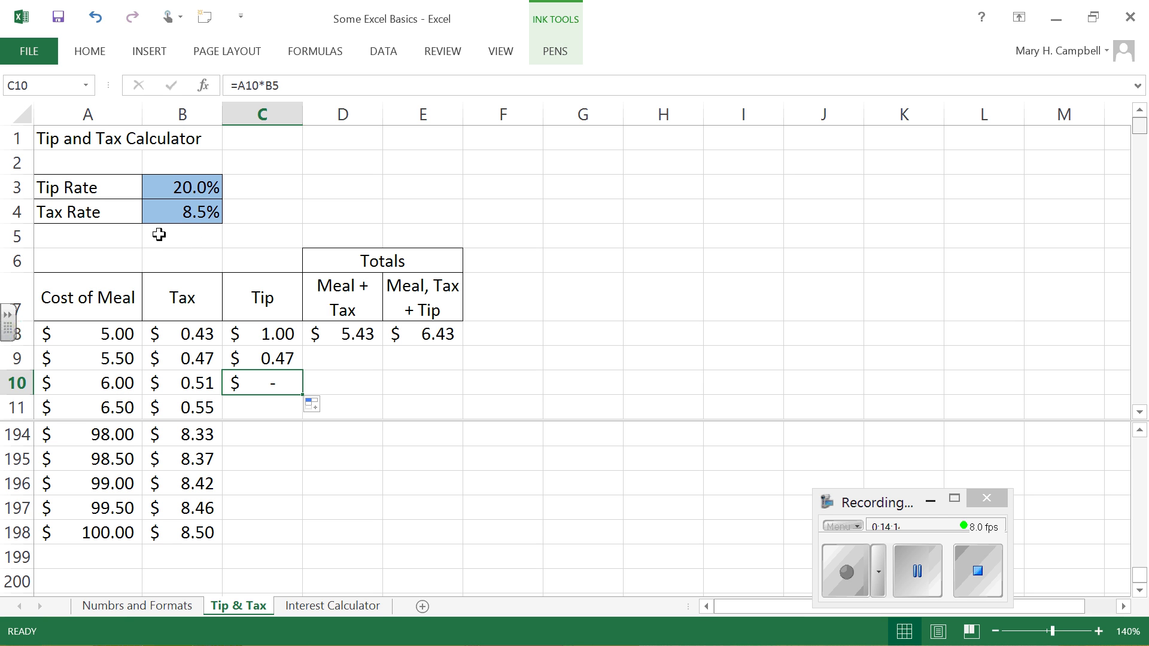
Step: Make the tip rate reference in the C8 formula absolute so it reads =A8*$B$3
left_click(274, 334)
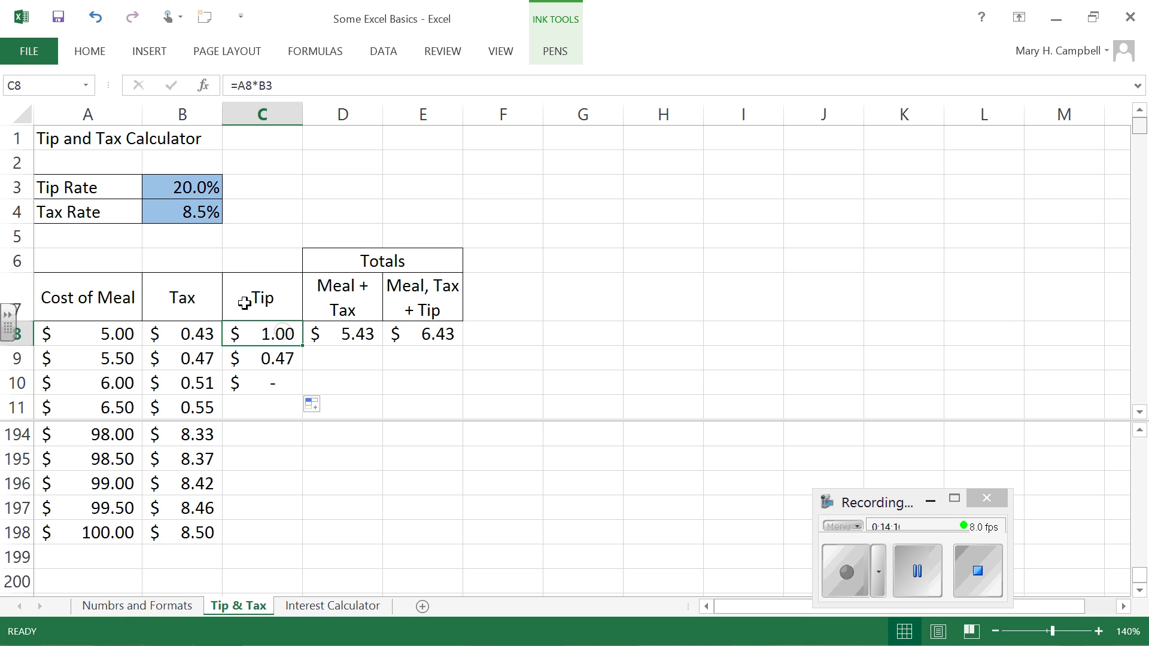
left_click(269, 84)
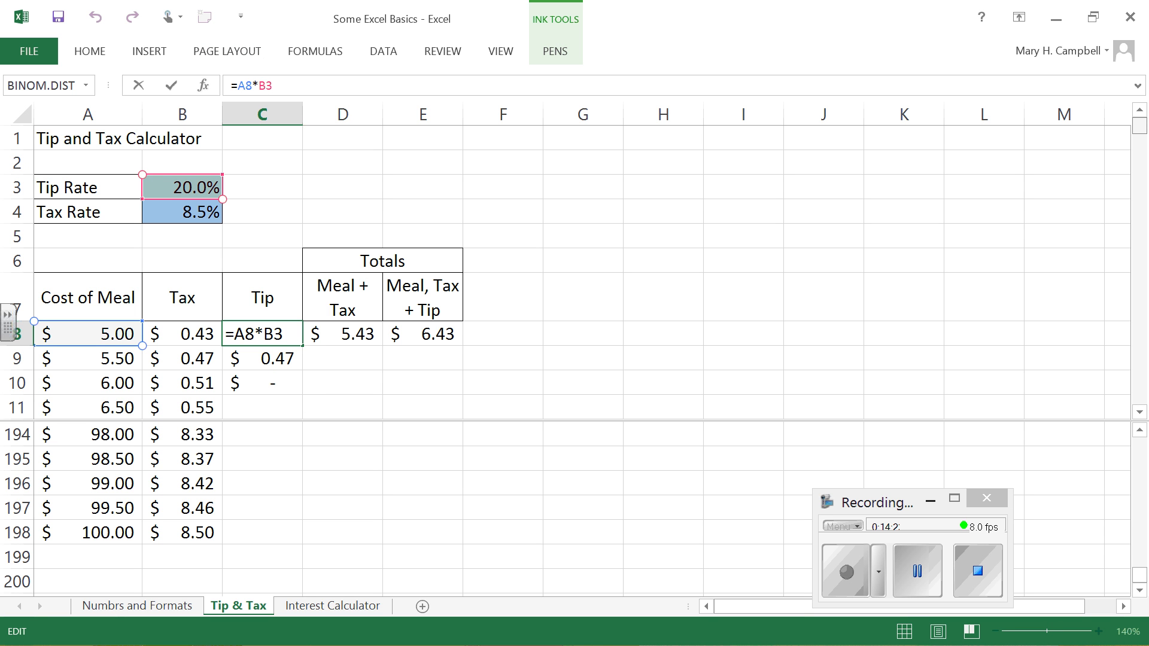
key("F4")
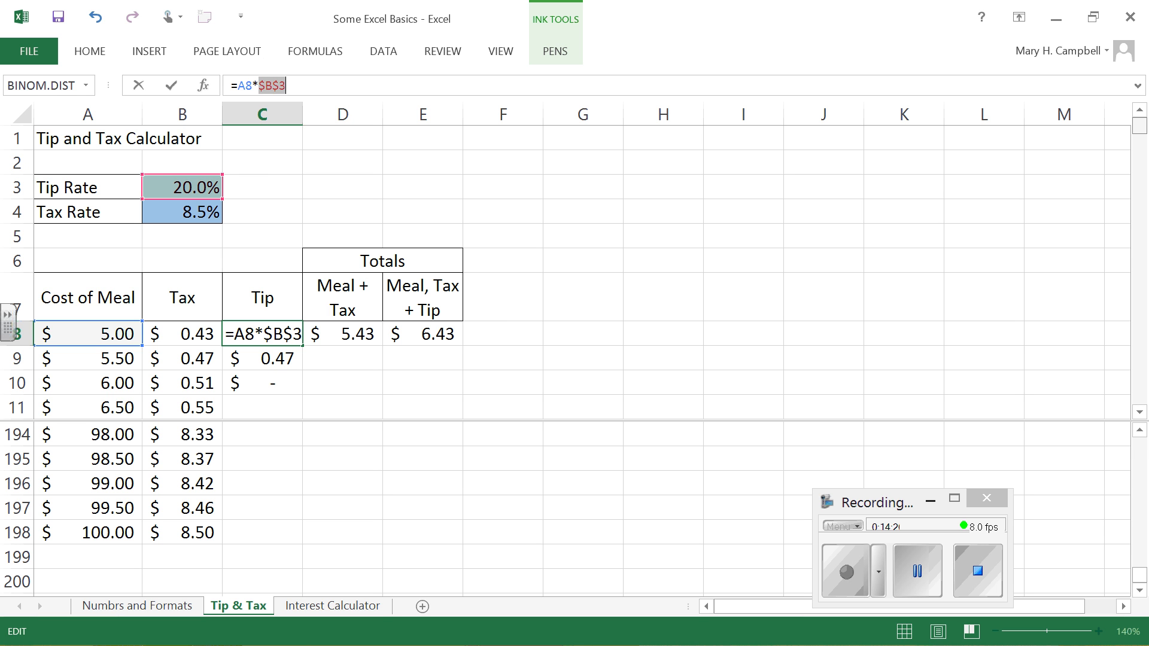
key("Return")
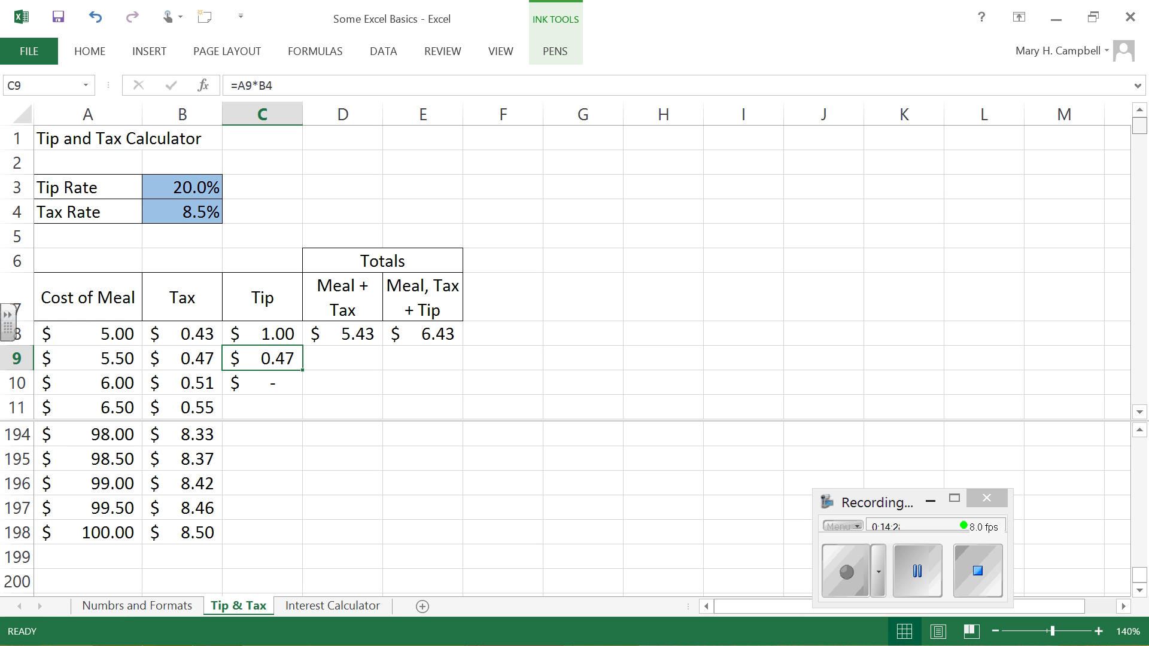
Step: Fill the corrected Tip formula in C8 down through C198
left_click(298, 334)
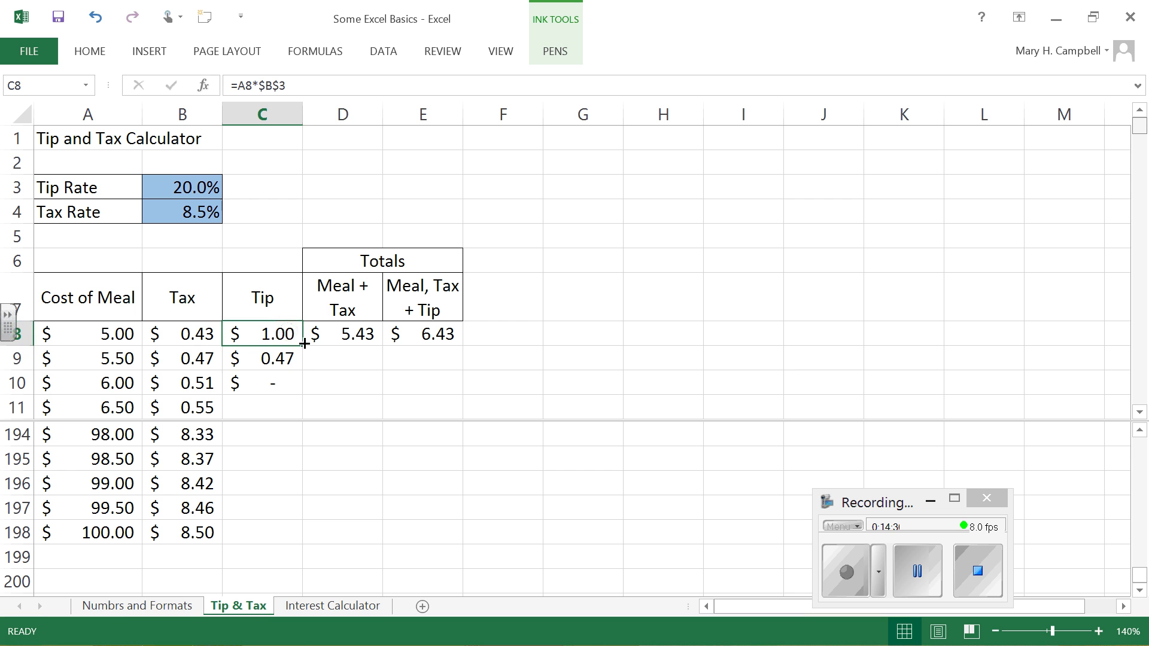
left_click_drag(302, 344, 302, 394)
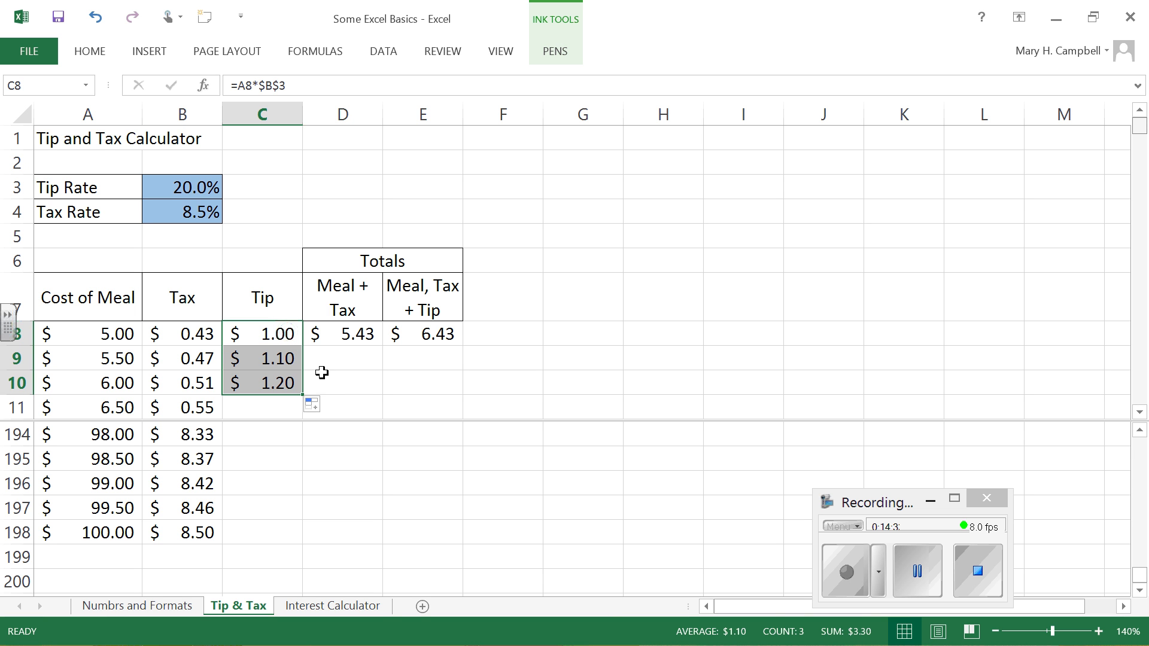
double_click(302, 395)
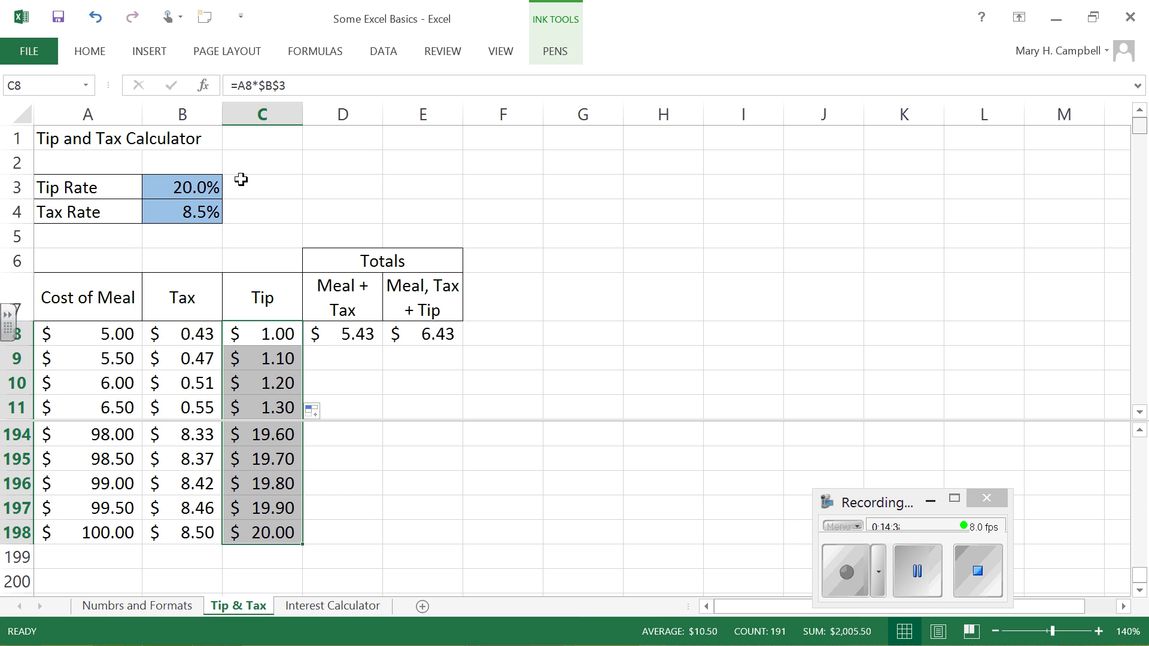
Step: Examine the tip rate and tax rate cells and the Tip and Tax formulas in row 8 that use them
left_click(218, 184)
left_click(215, 209)
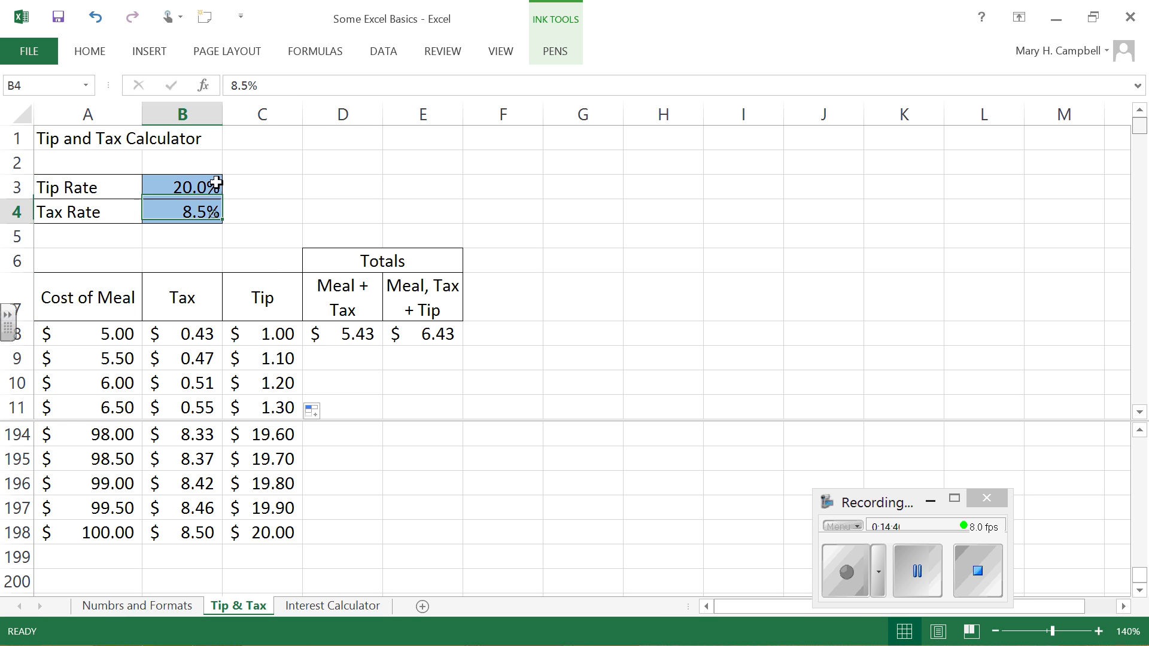
left_click(217, 187)
left_click(214, 210)
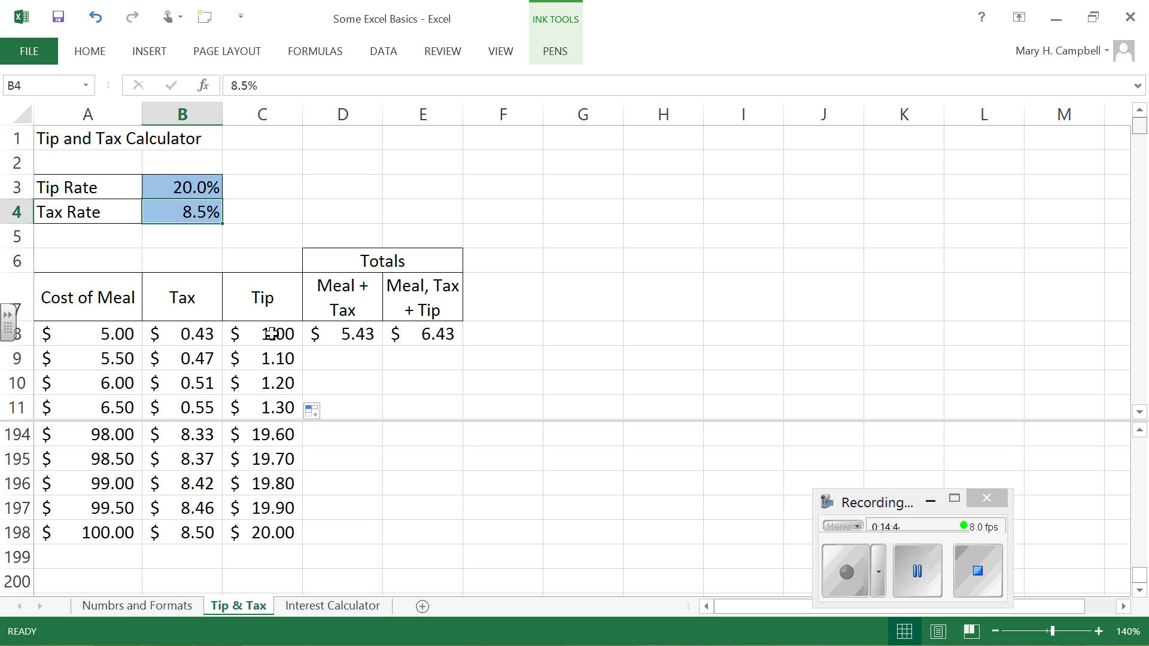
left_click(216, 187)
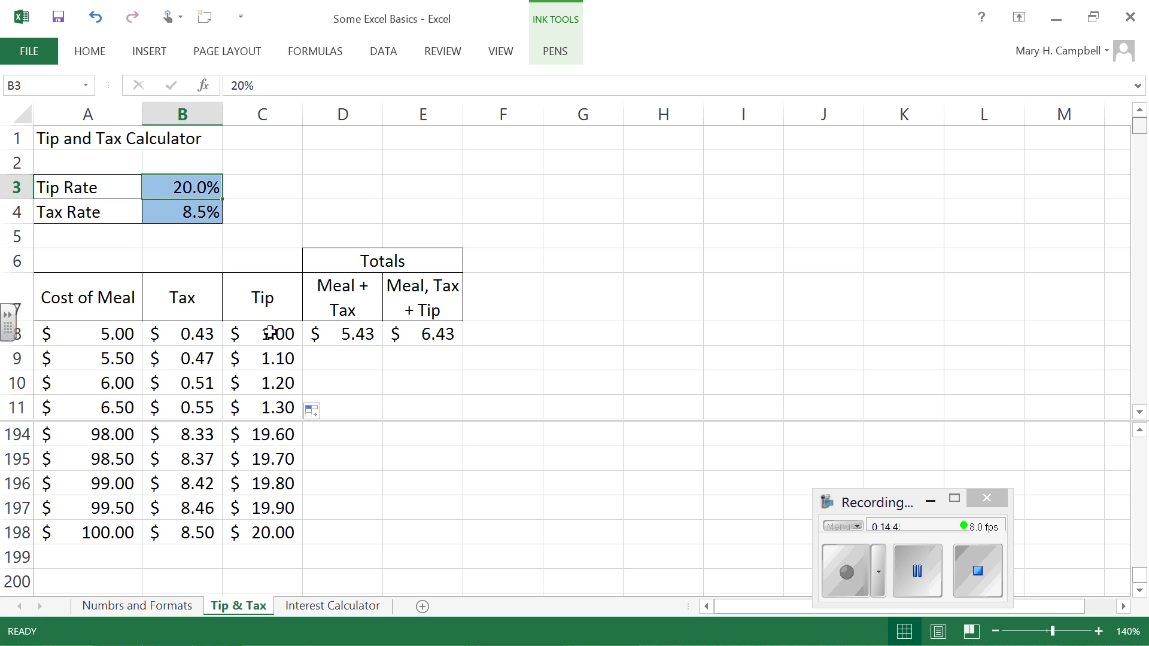
left_click(199, 211)
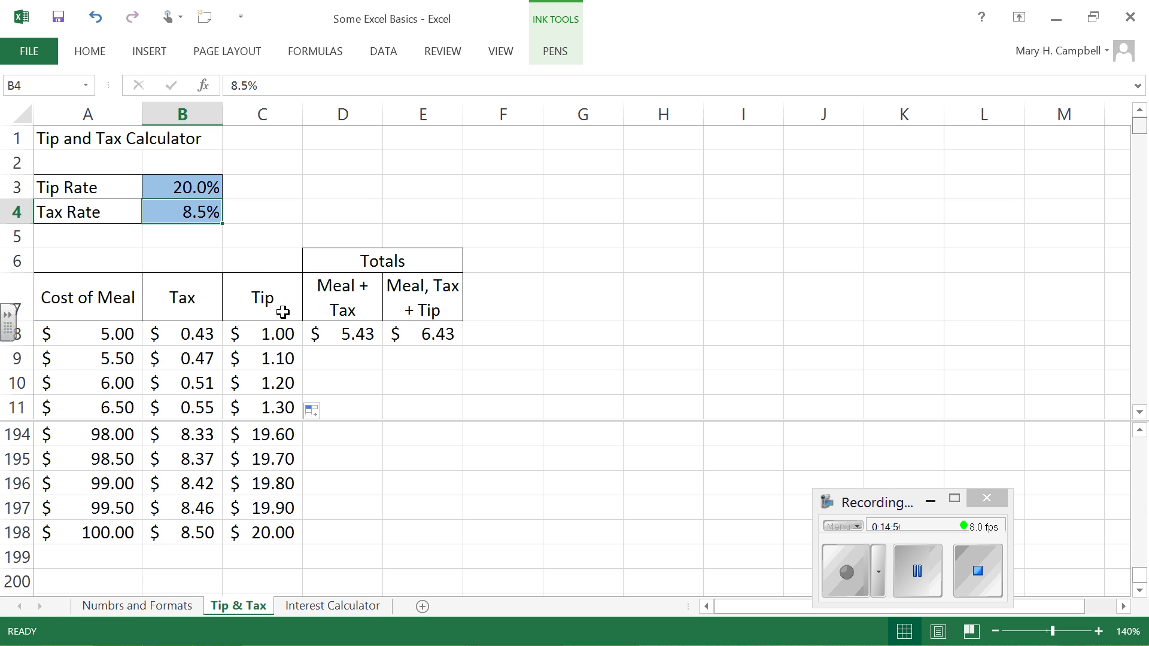
left_click(281, 334)
left_click(187, 332)
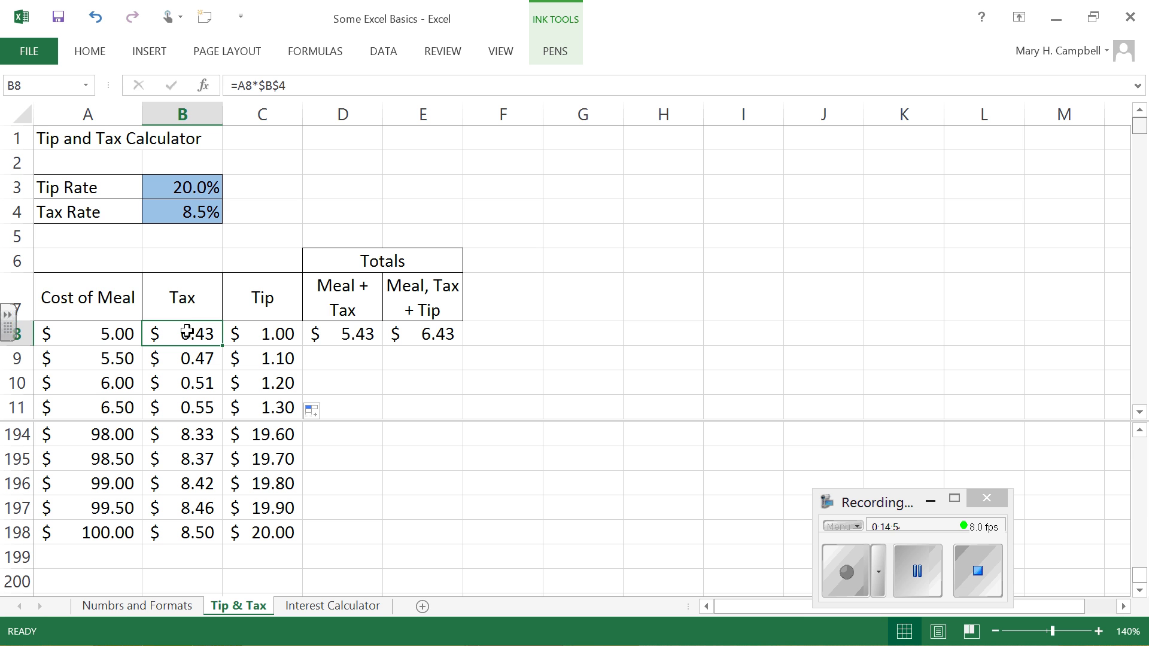
Step: Check both Totals formulas in D8 and E8 and fill them down together through row 198
left_click(354, 333)
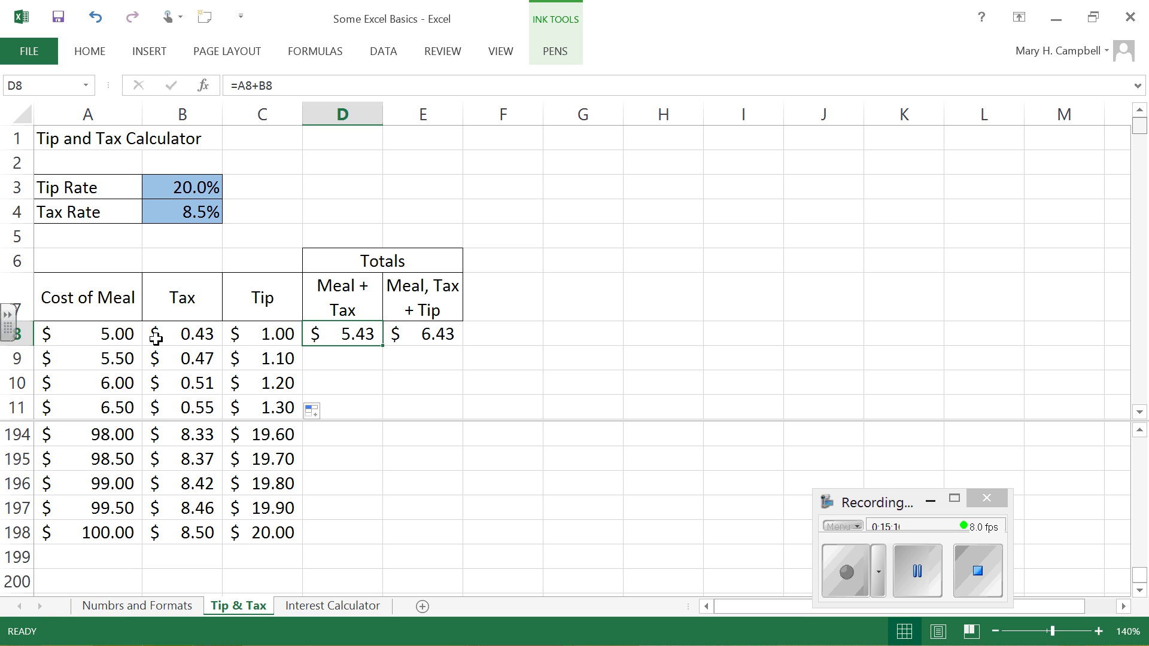
left_click(419, 329)
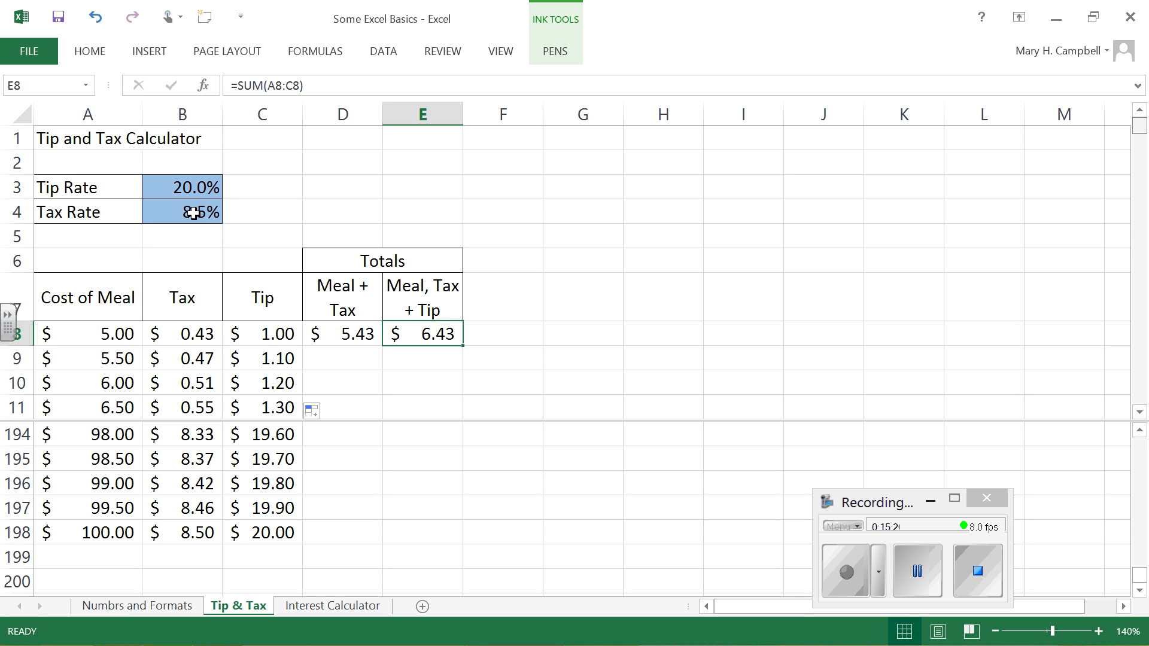
left_click(337, 331)
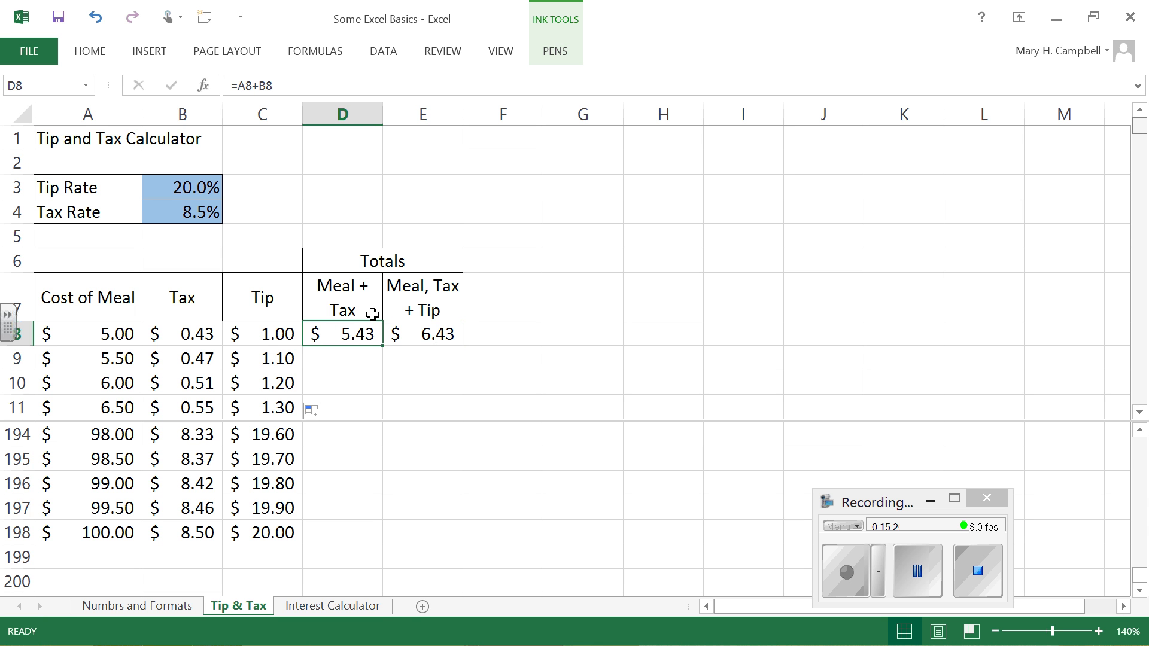
left_click(455, 536, "shift")
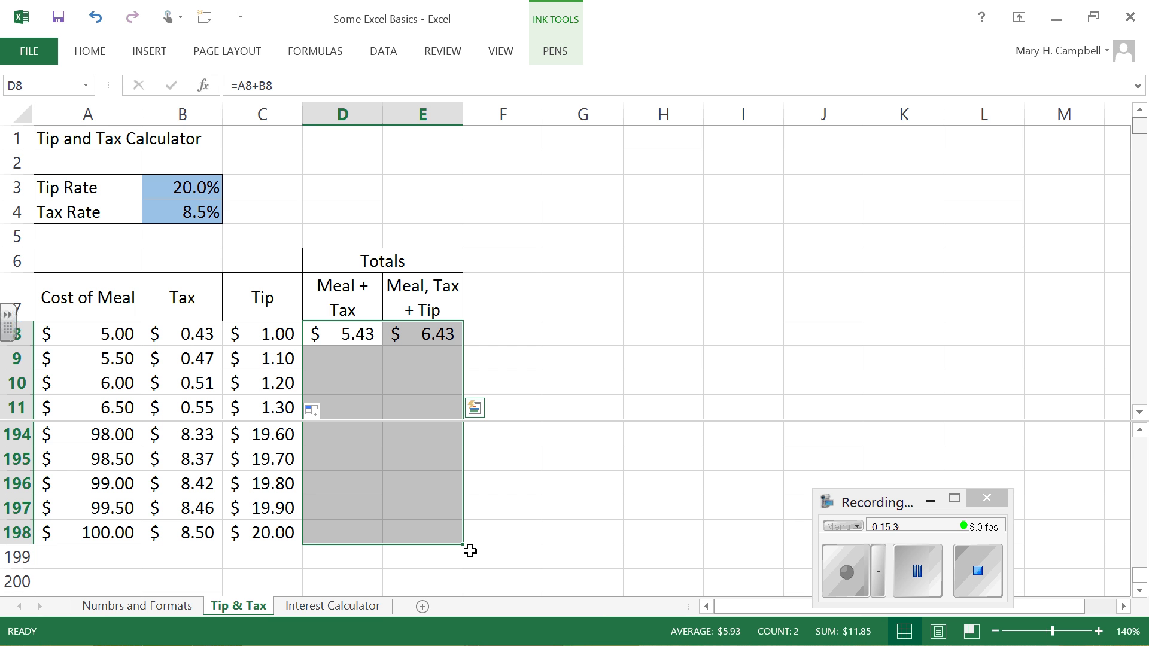
key("ctrl+d")
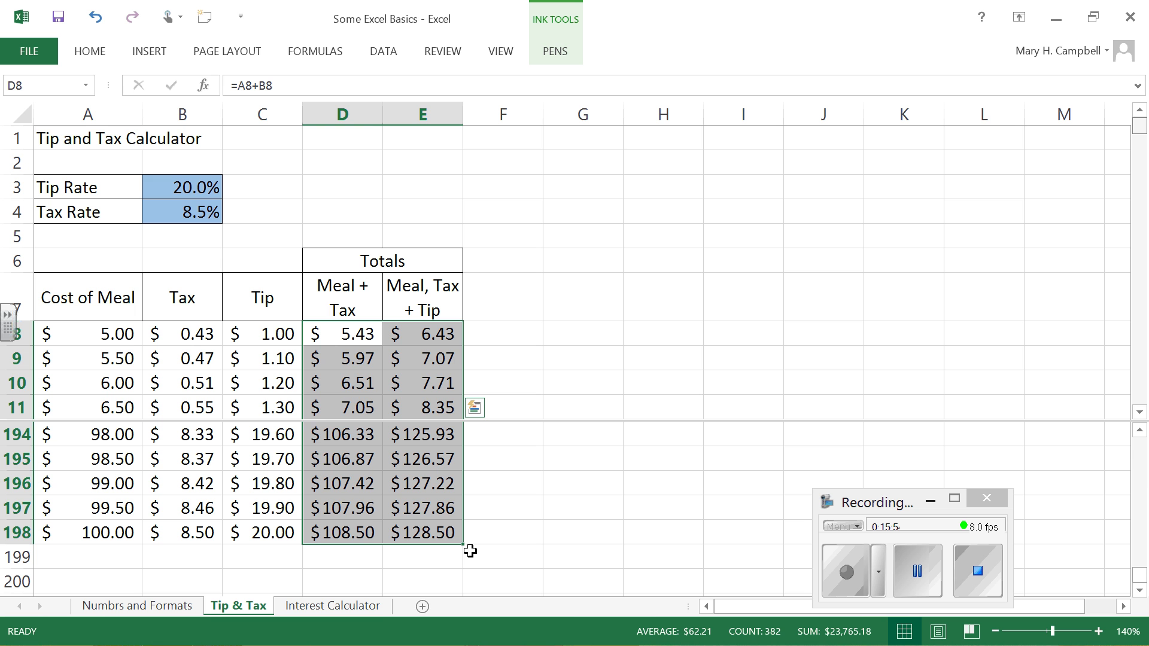
Step: Enter a tilde character (~) in cell H3 beside the table
left_click(682, 189)
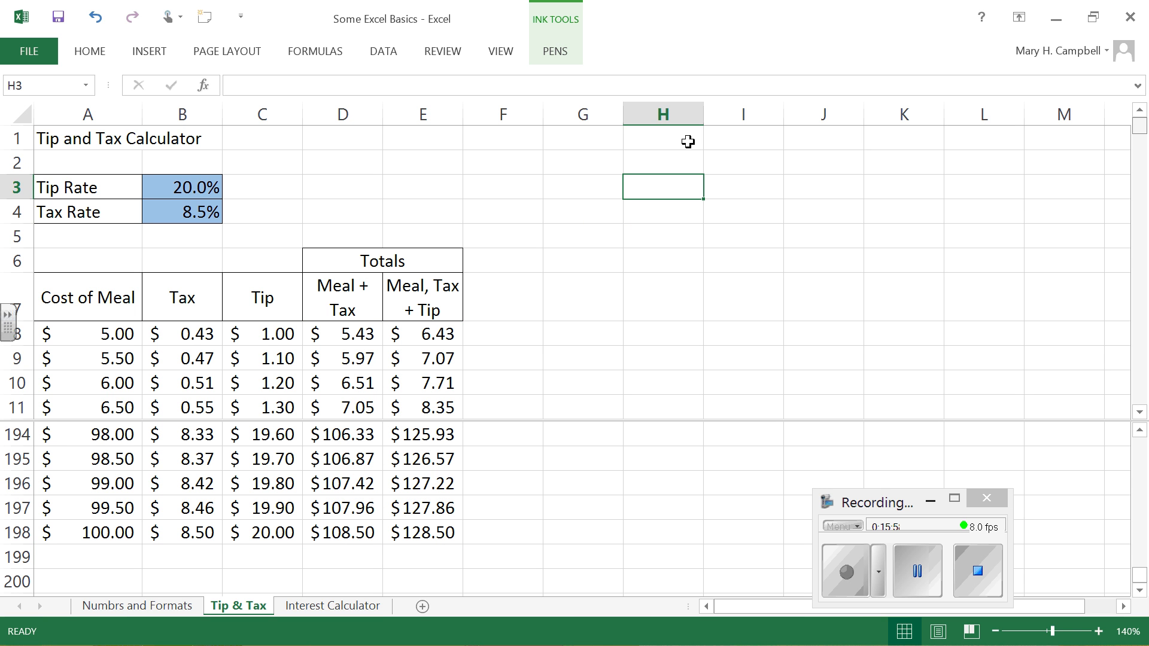
type("~")
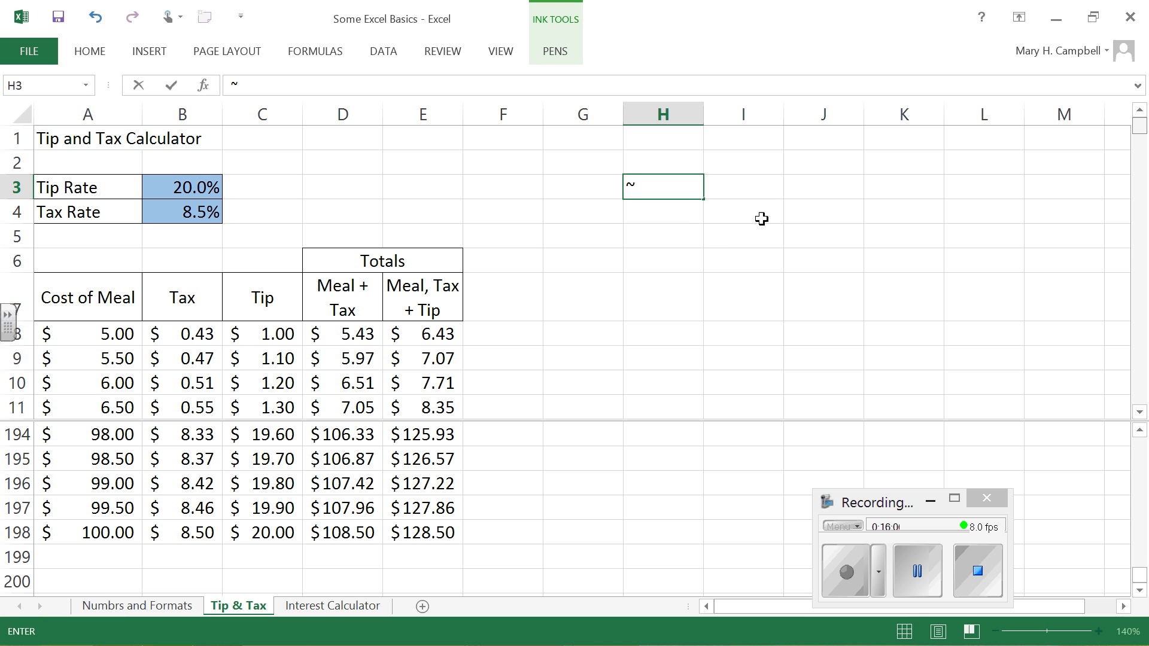
left_click(697, 254)
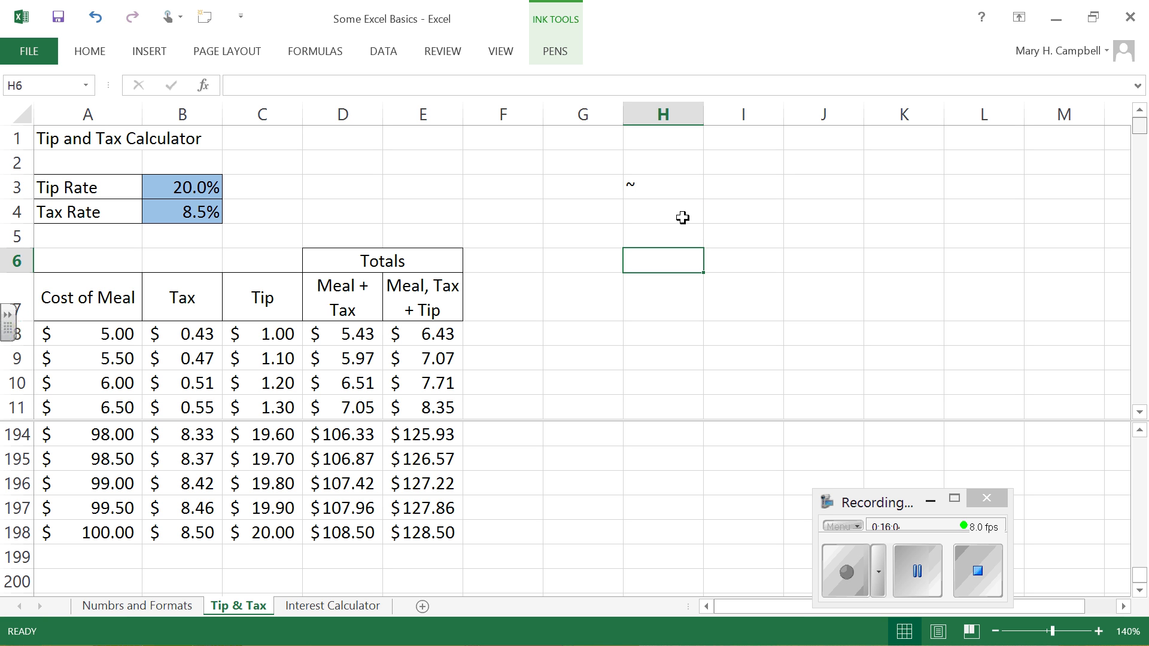
Step: Switch the sheet between showing formulas and values to examine the table's relative and absolute references, ending with values displayed
key("ctrl+grave")
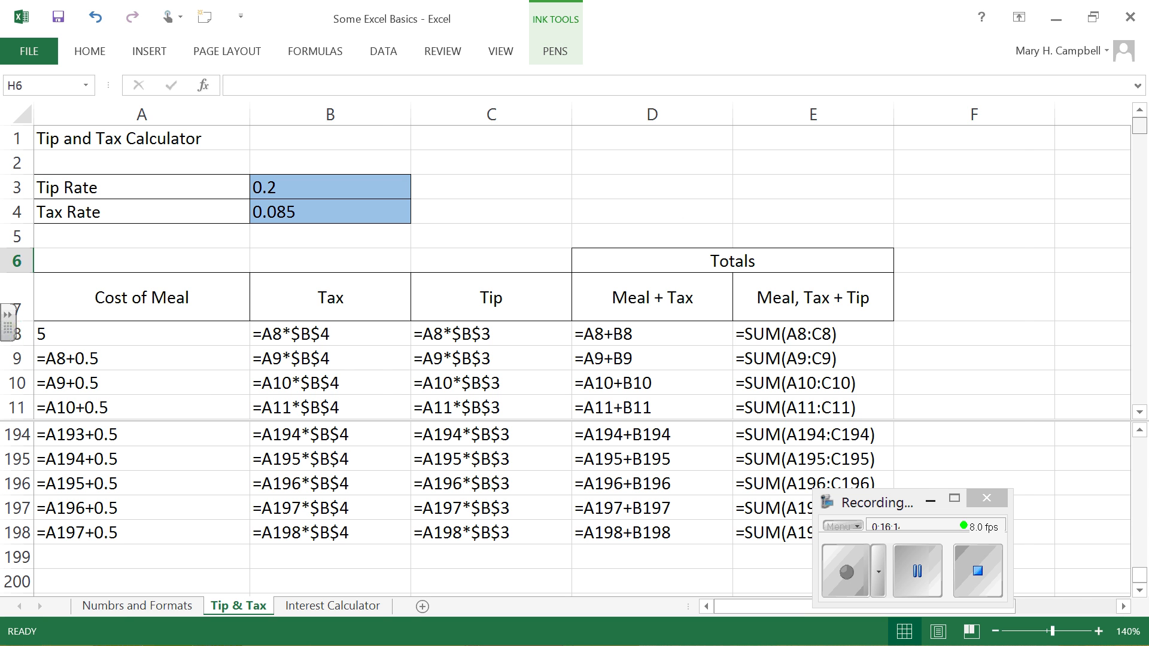
key("ctrl+grave")
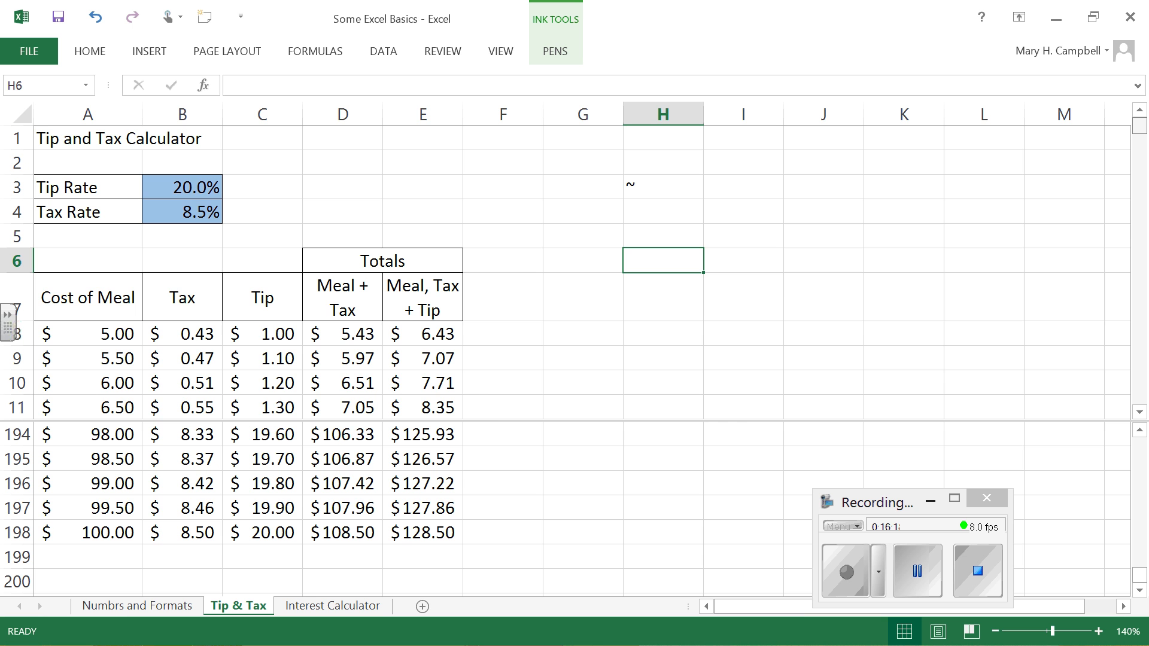
key("ctrl+grave")
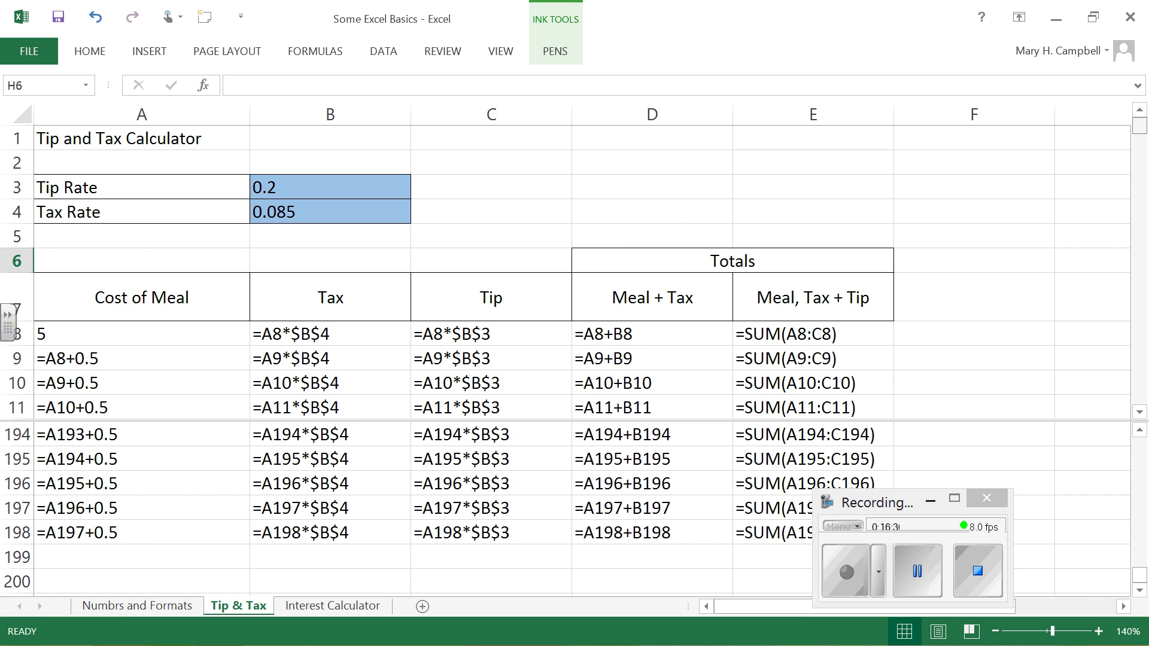
key("ctrl+grave")
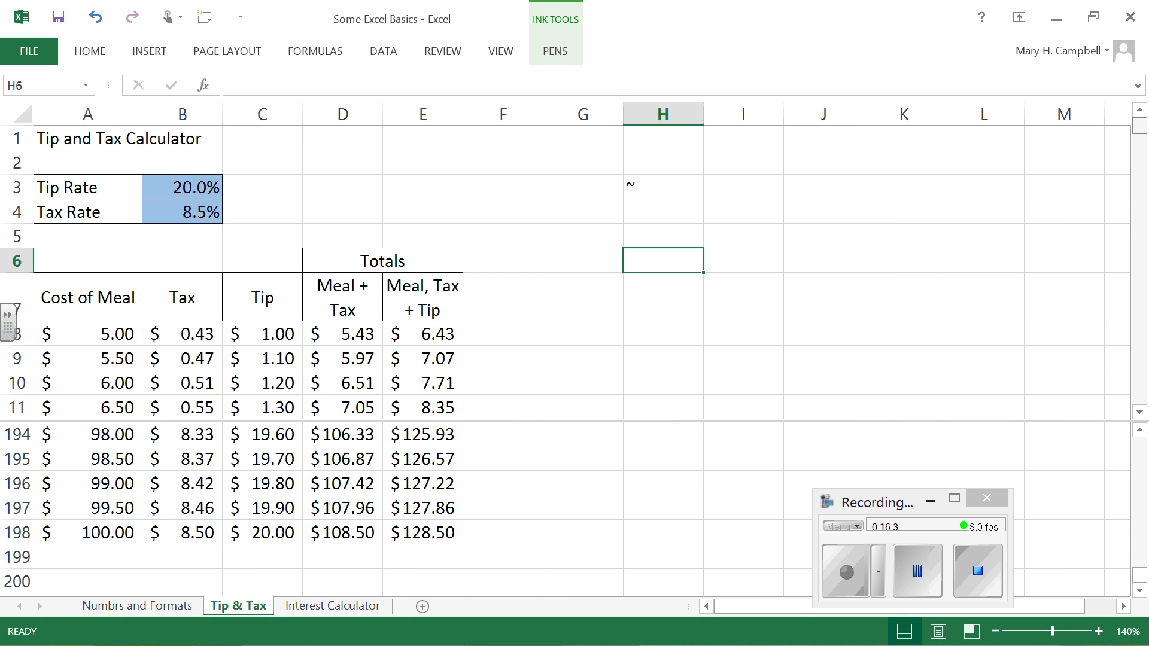